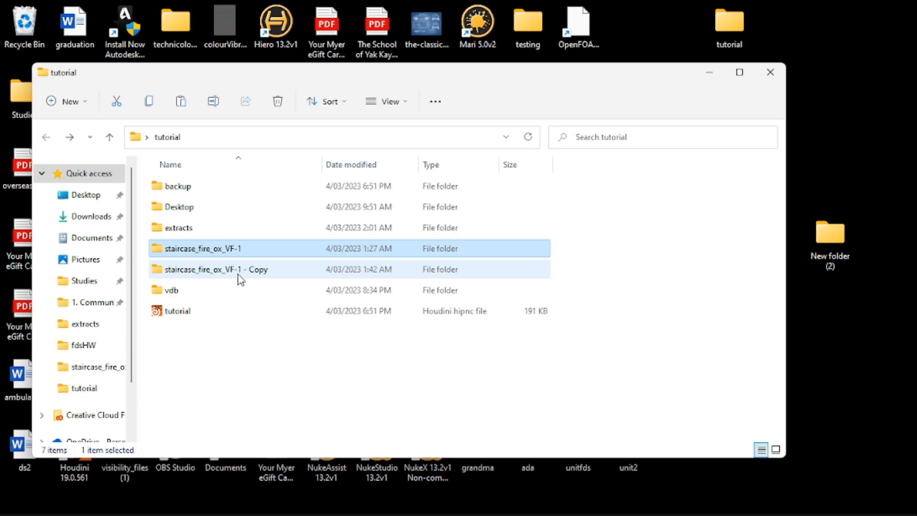
Open the staircase_fire_ox_VF FDS file from the staircase_fire_ox_VF-1 folder in a text editor
mouse_move(241, 254)
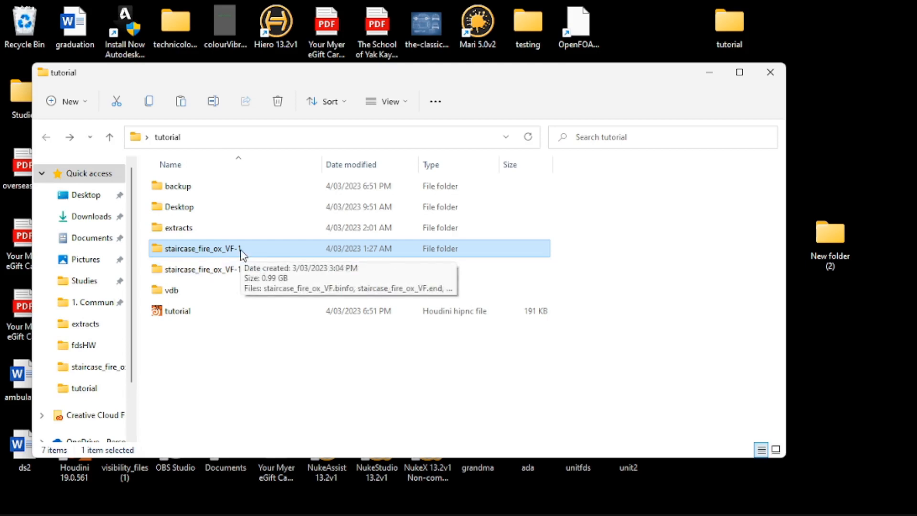
double_click(209, 249)
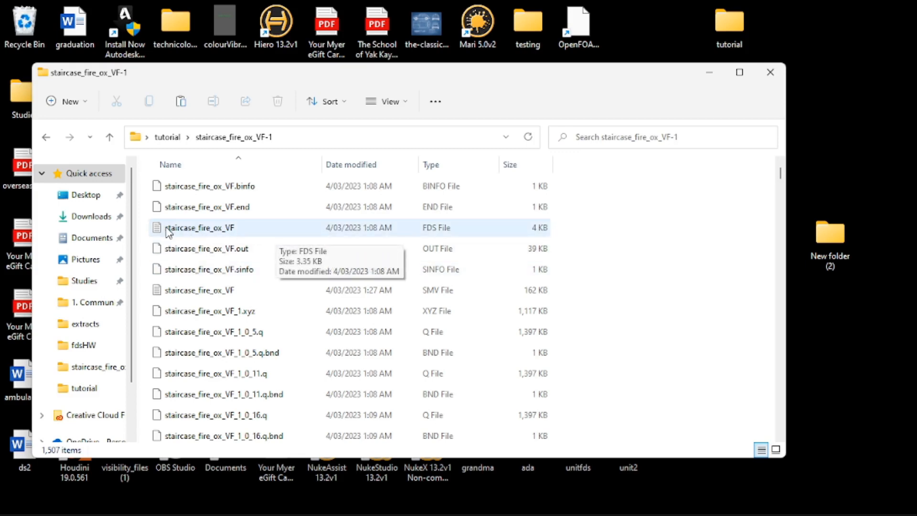
click(209, 230)
right_click(208, 232)
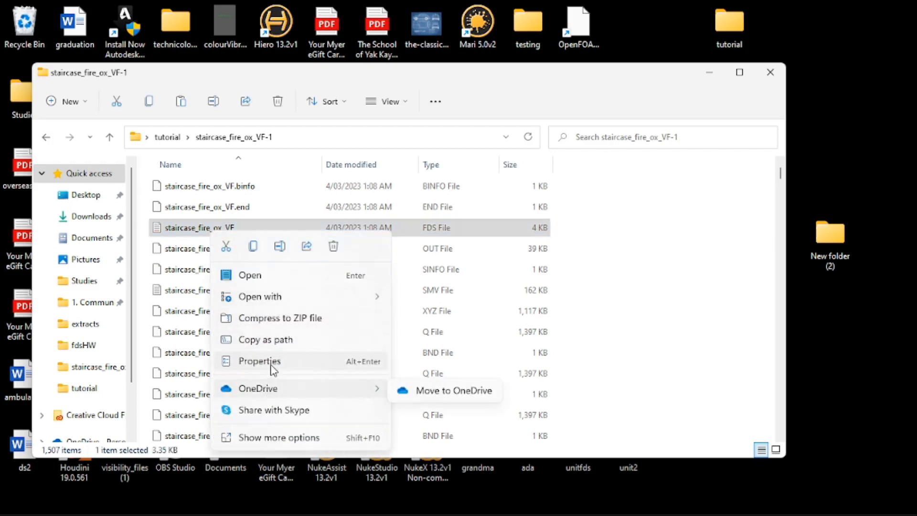
mouse_move(303, 301)
click(443, 303)
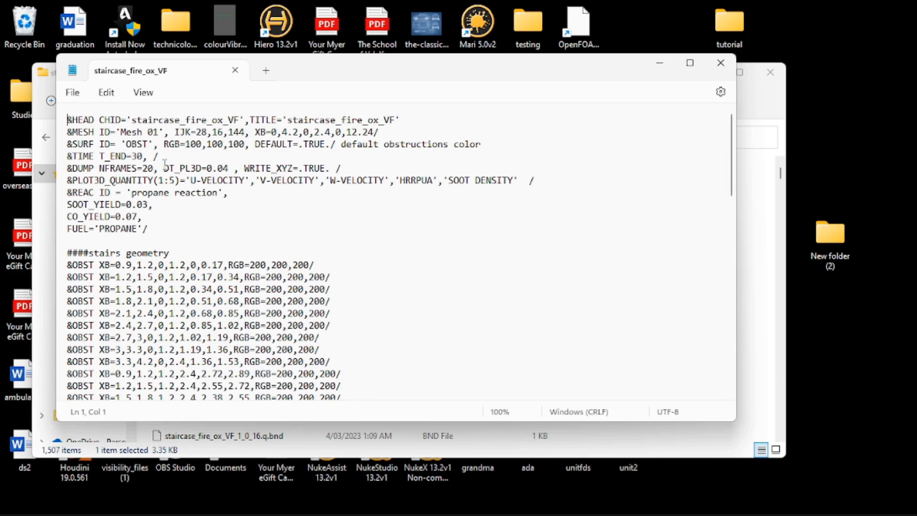
Examine the DT_PL3D output interval and the WRITE_XYZ setting on the &DUMP line
drag(164, 168, 218, 168)
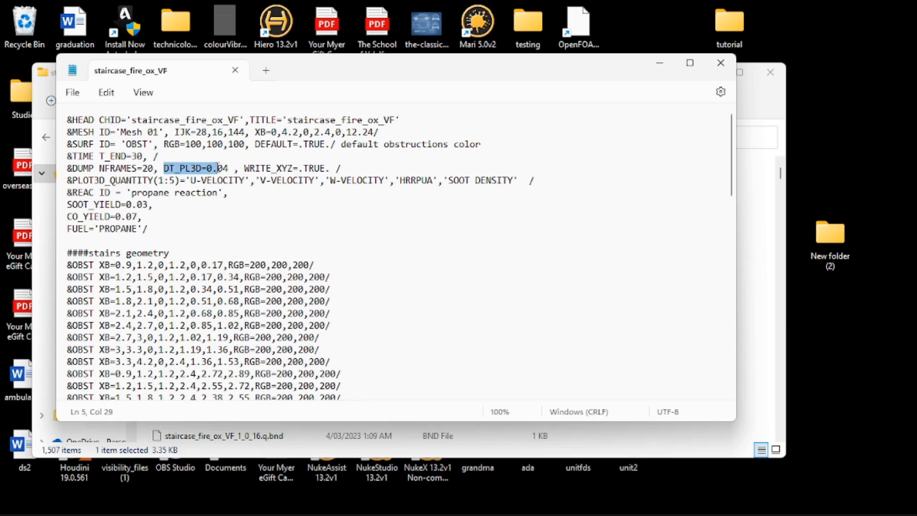
click(235, 168)
double_click(211, 168)
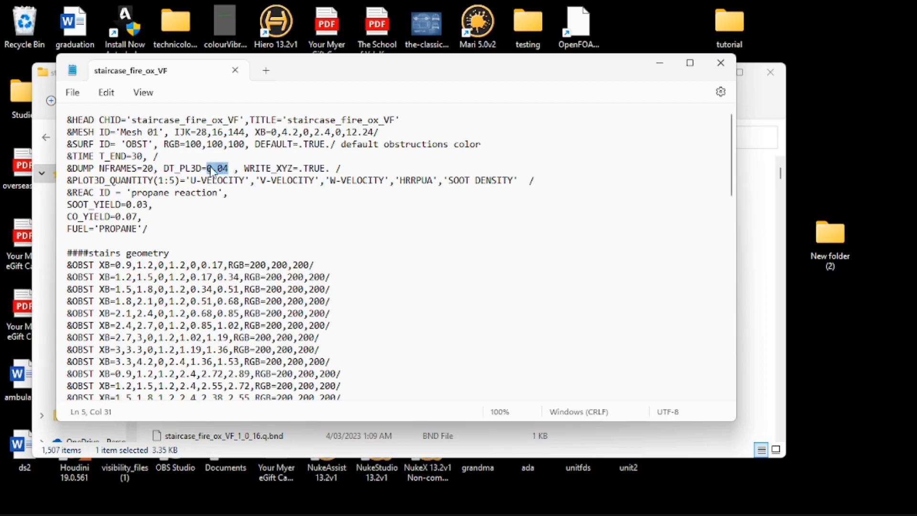
click(218, 168)
drag(275, 167, 329, 168)
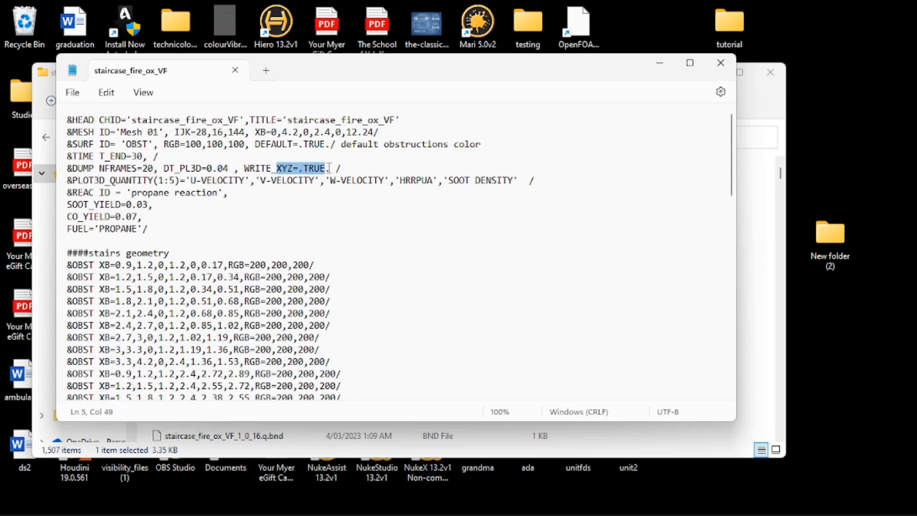
Examine the PLOT3D_QUANTITY line, including the velocity components, HRRPUA and SOOT DENSITY
click(153, 181)
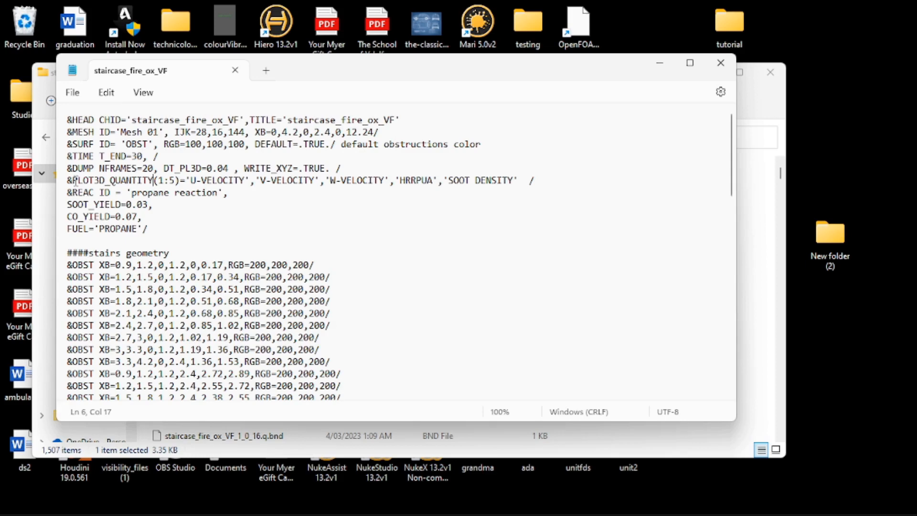
drag(72, 180, 228, 180)
click(229, 180)
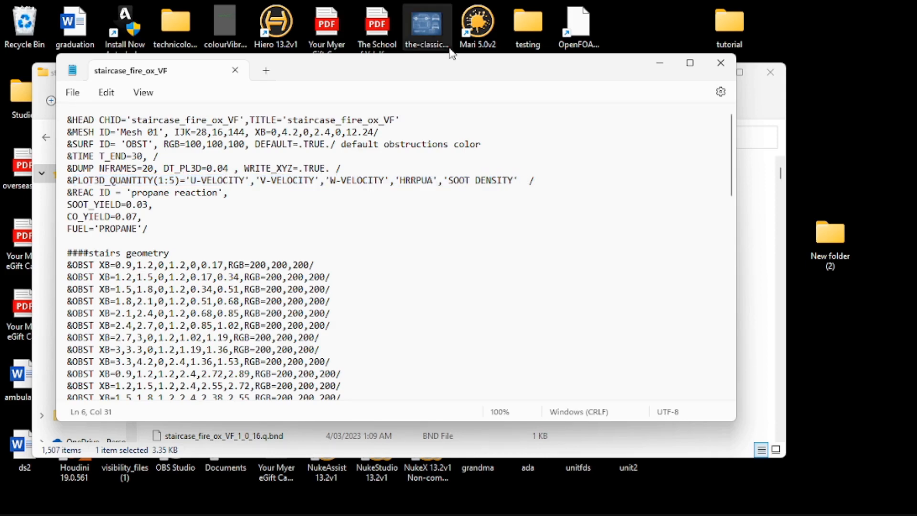
drag(214, 180, 486, 181)
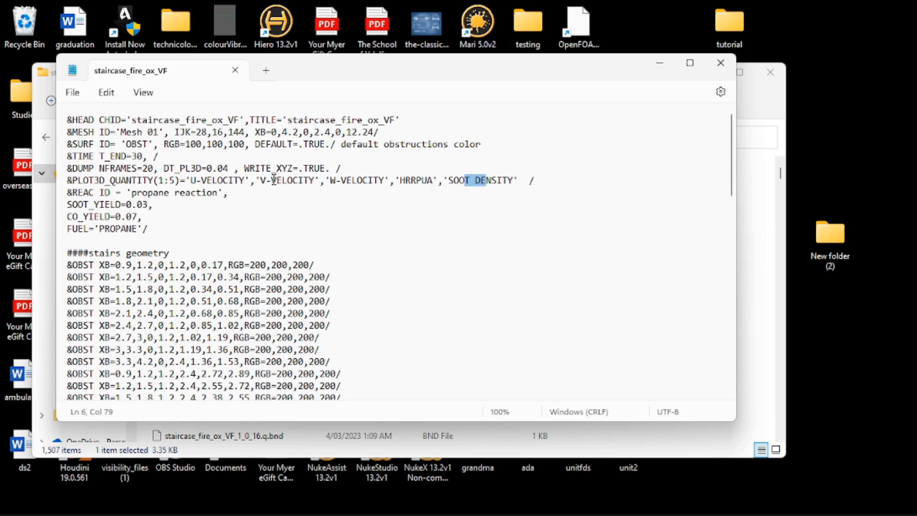
drag(218, 180, 67, 181)
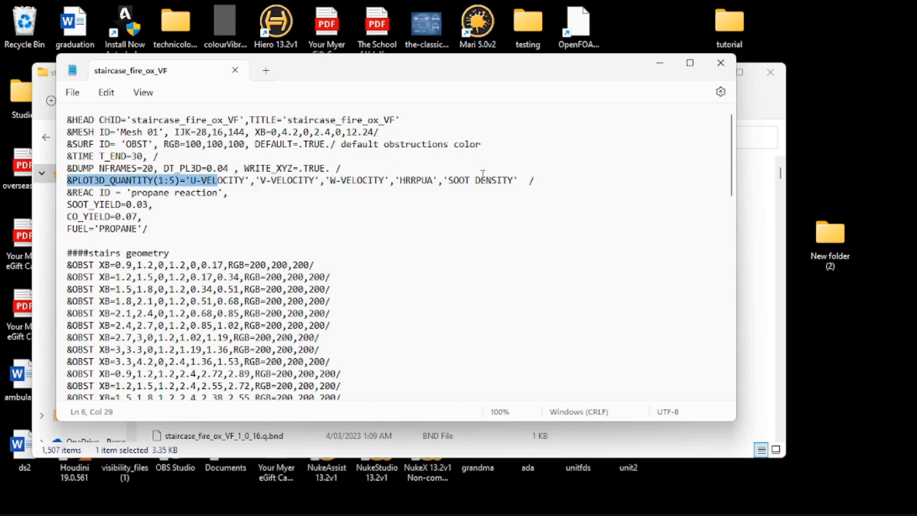
drag(483, 175, 483, 180)
click(419, 180)
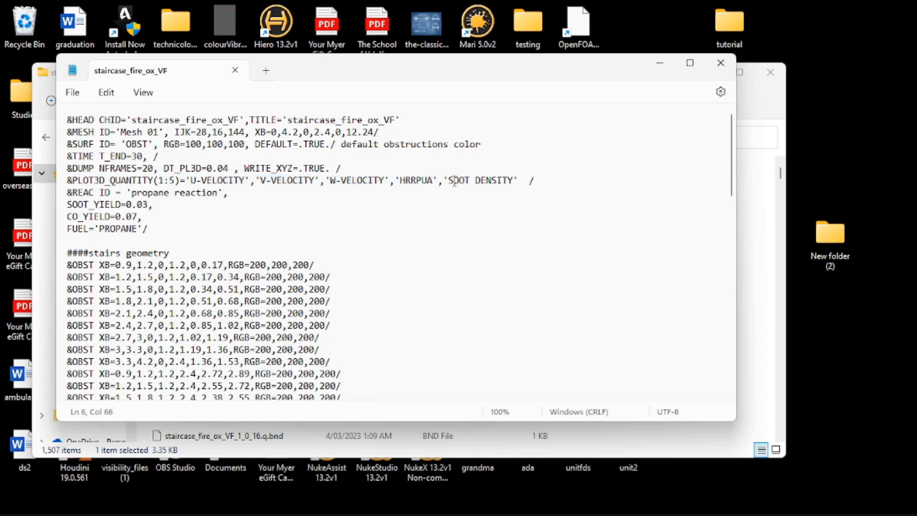
drag(455, 180, 498, 178)
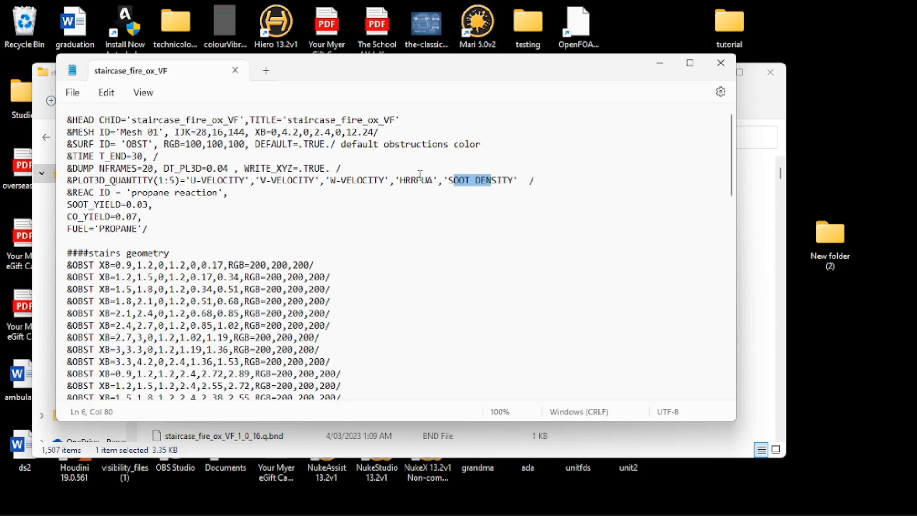
drag(405, 180, 433, 176)
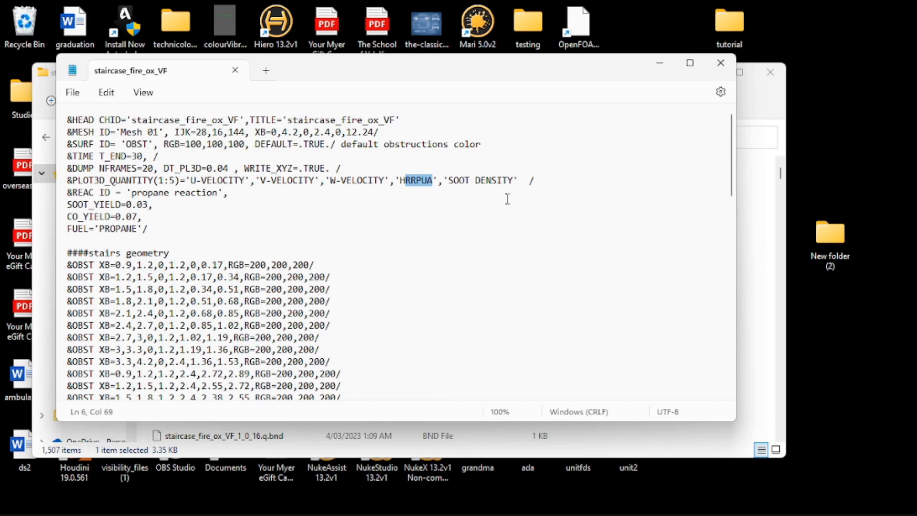
Leave the FDS text file and locate the staircase_fire_ox_VF_1.xyz and staircase_fire_ox_VF_1_0_5.q output files in the simulation folder
click(708, 69)
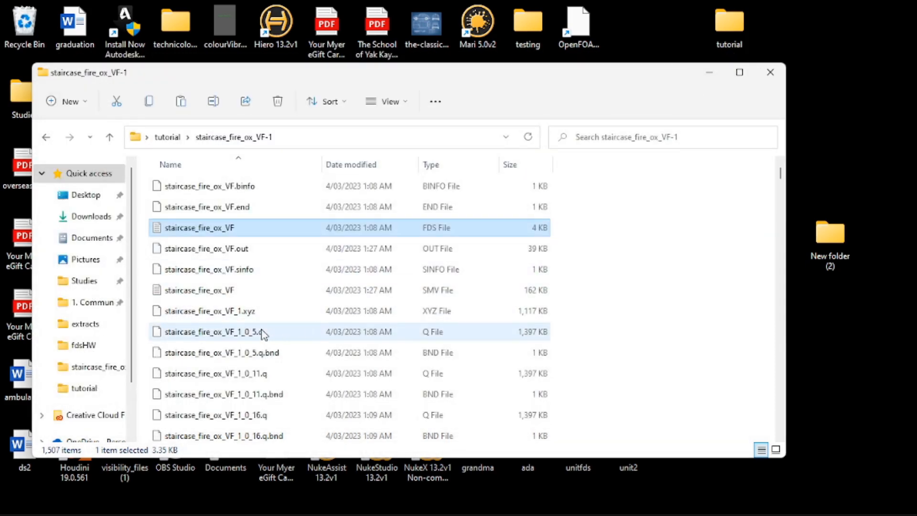
click(245, 315)
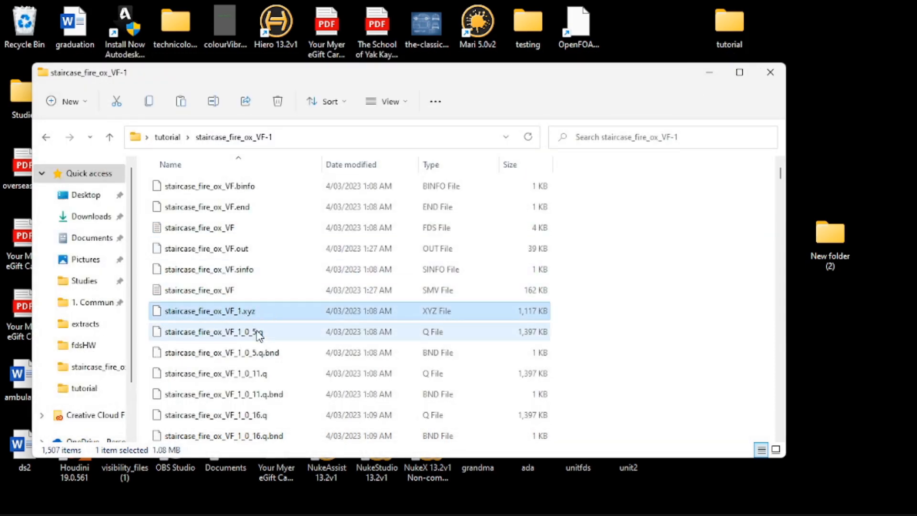
click(260, 334)
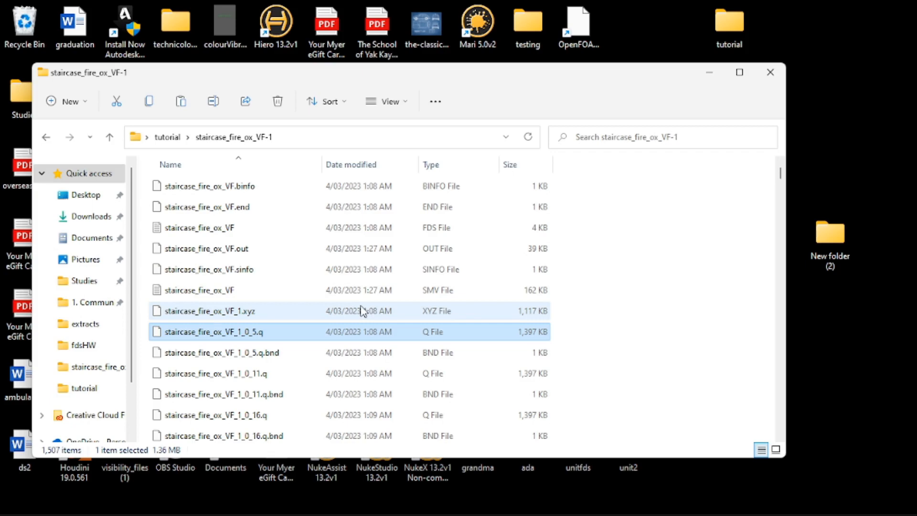
Switch to ParaView, open staircase_fire_ox_VF_1.xyz from the staircase_fire_ox_VF-1 folder, and dismiss the output messages window
mouse_move(531, 508)
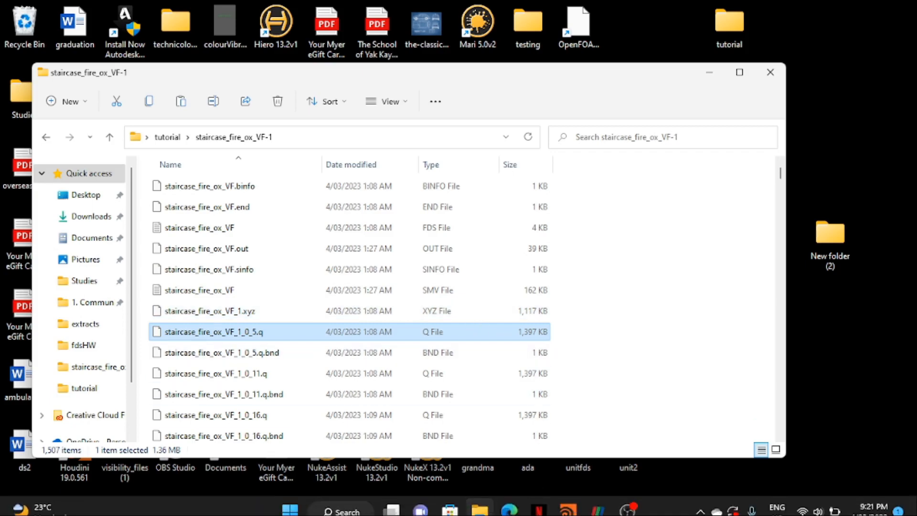
click(590, 502)
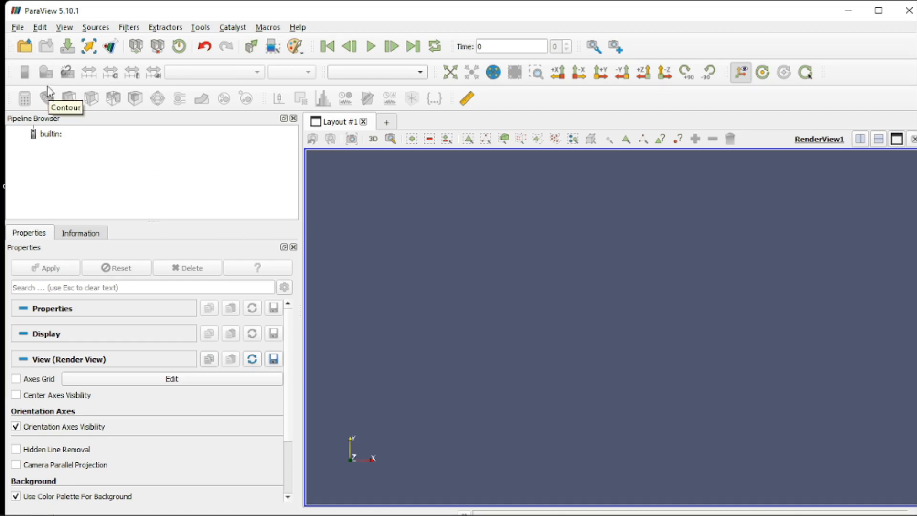
click(25, 46)
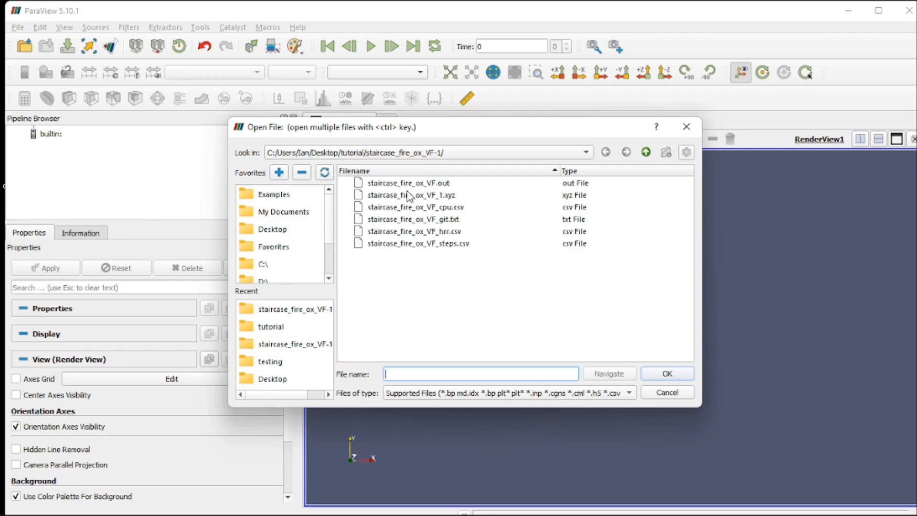
click(452, 197)
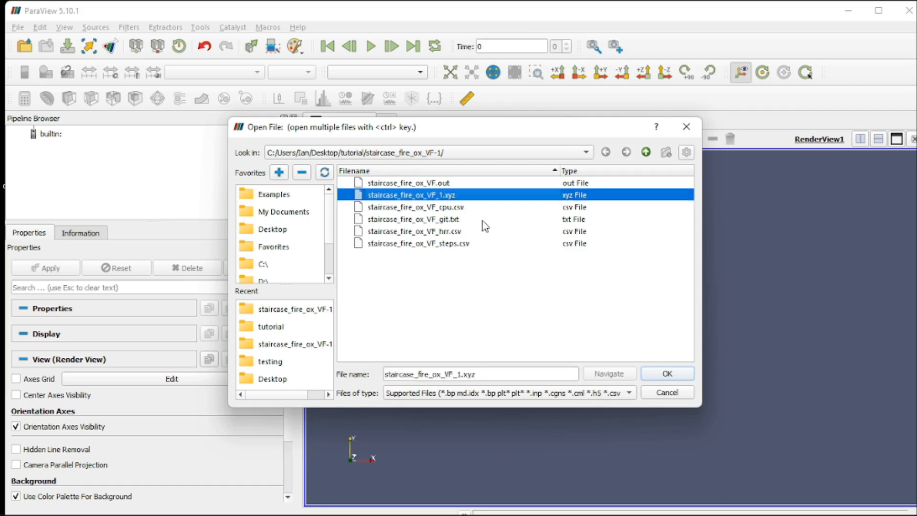
click(654, 373)
click(540, 412)
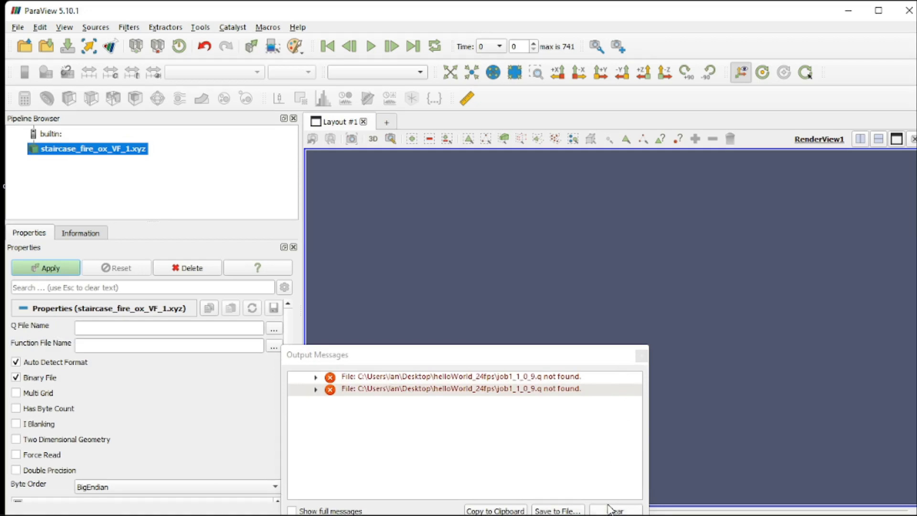
click(641, 355)
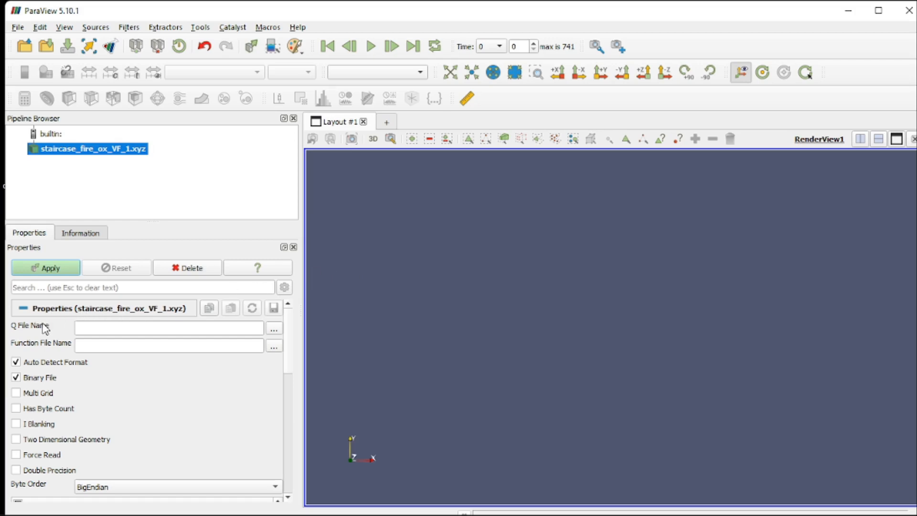
Browse the solution files for the Q File Name and examine the contents of the staircase_fire_ox_VF_1_0_..q group
mouse_move(90, 327)
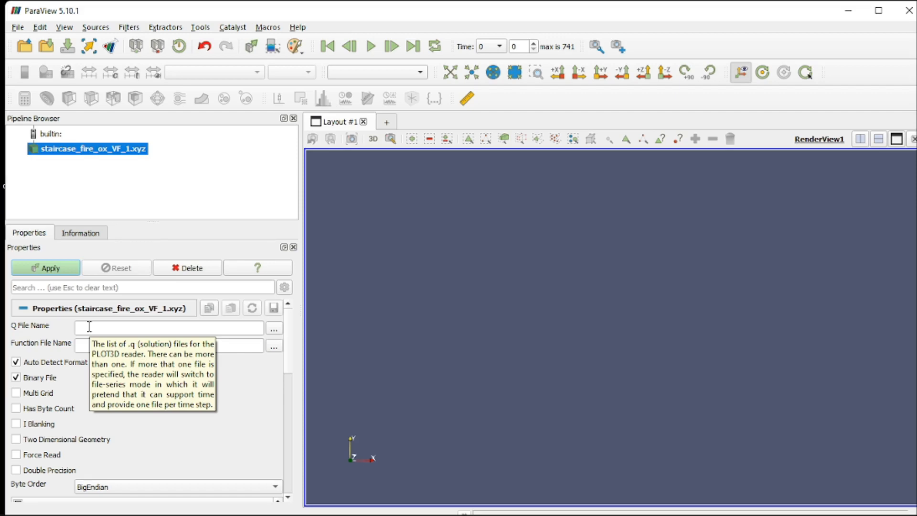
click(134, 330)
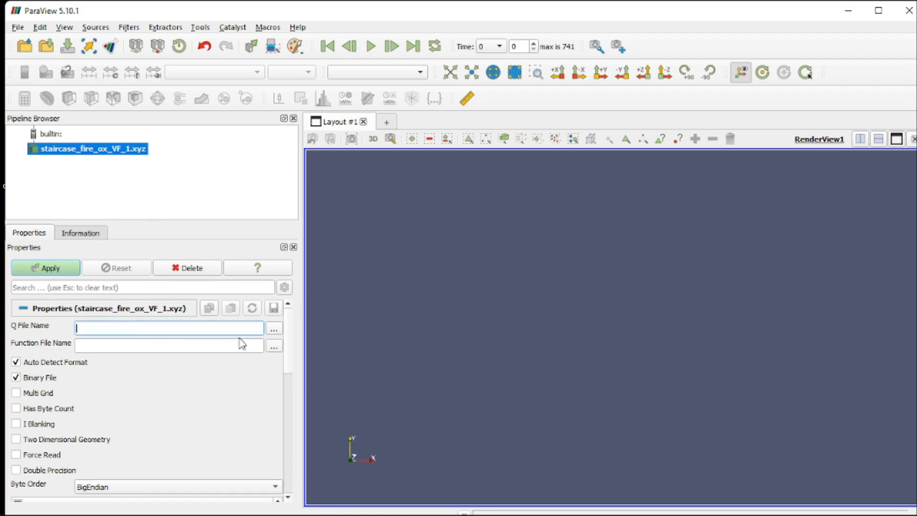
click(273, 330)
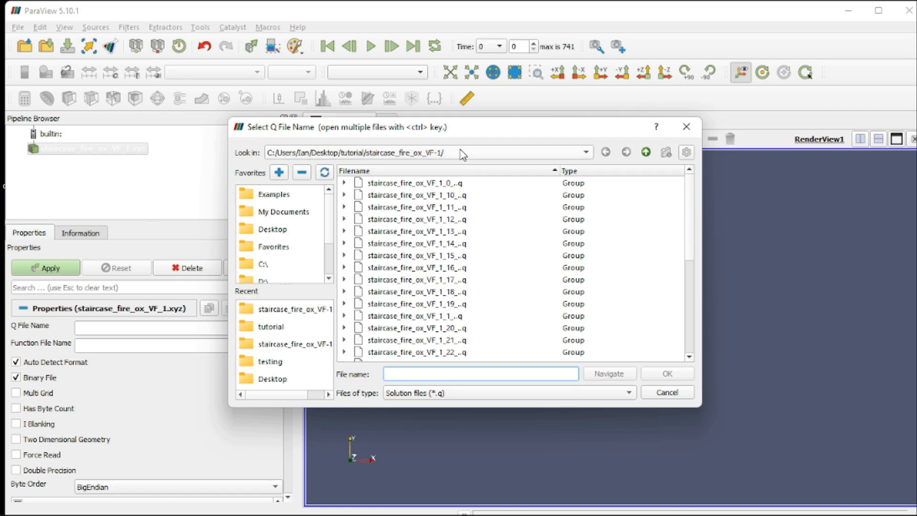
scroll(466, 203, down, 5)
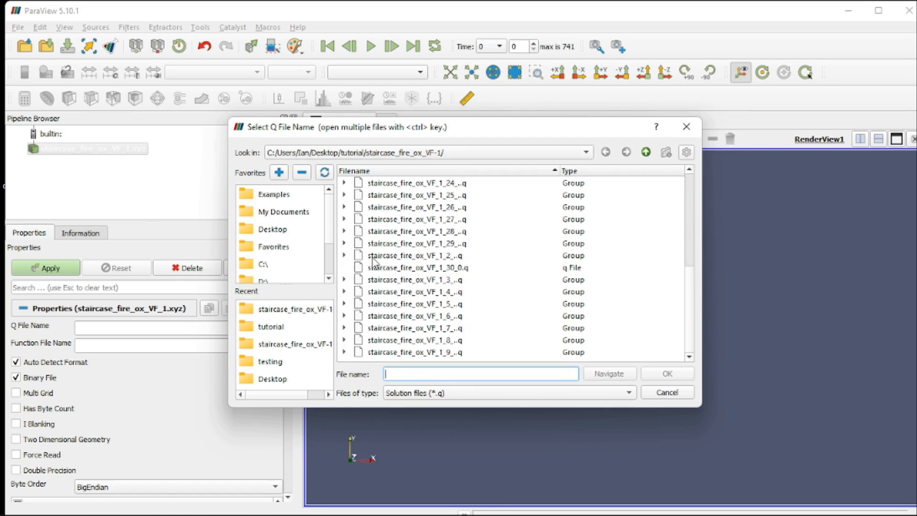
scroll(375, 263, up, 5)
click(345, 184)
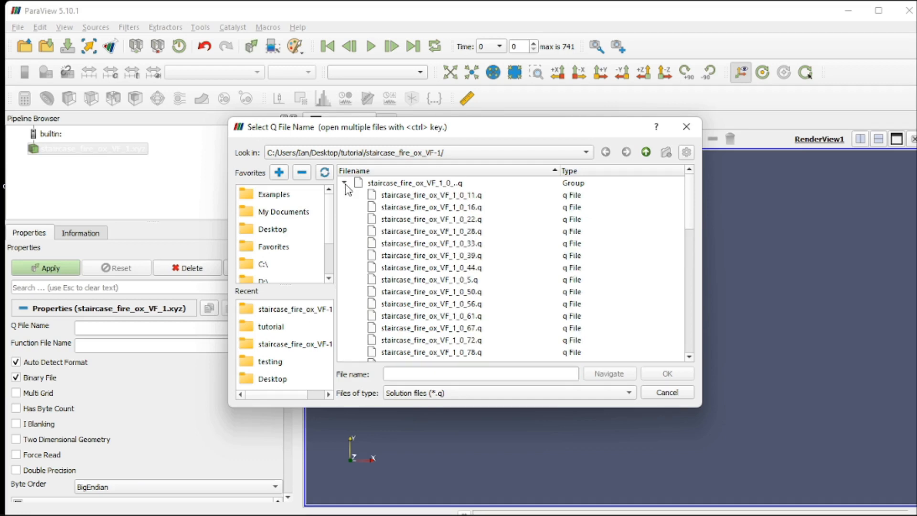
click(344, 183)
click(345, 184)
scroll(354, 225, down, 10)
scroll(354, 225, up, 3)
scroll(356, 229, up, 6)
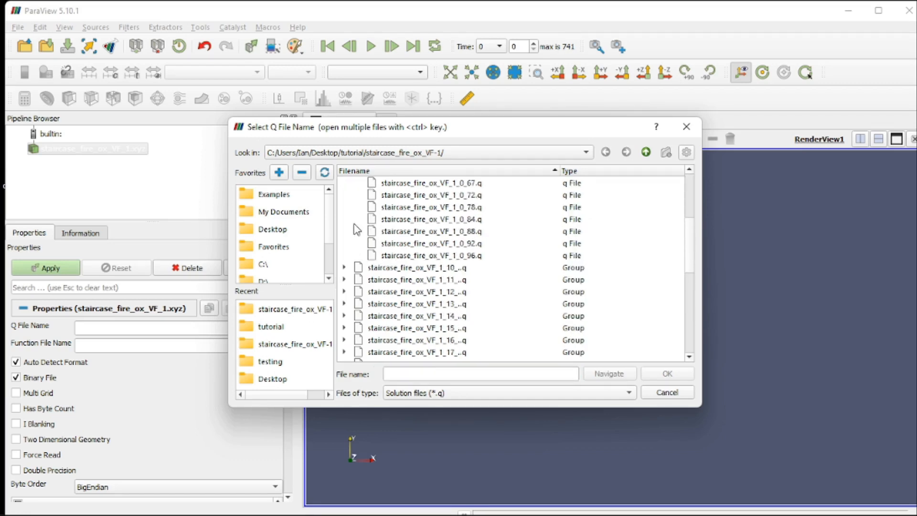
Examine the staircase_fire_ox_VF_1_10_..q and staircase_fire_ox_VF_1_12_..q groups, and leave the file selection without choosing any
scroll(382, 244, down, 10)
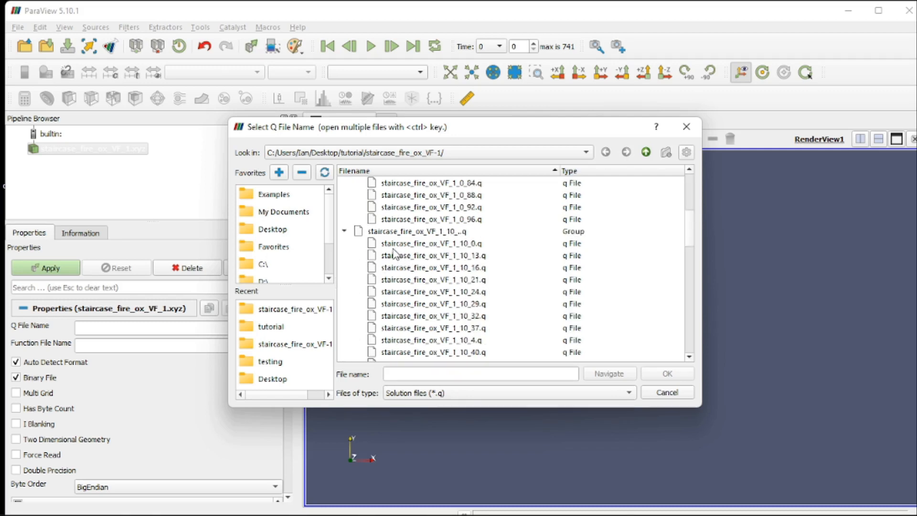
click(379, 266)
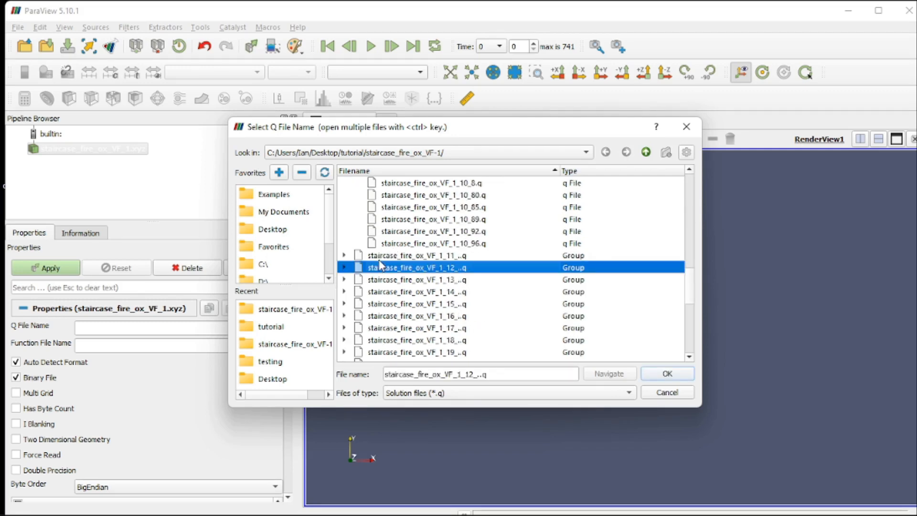
click(345, 268)
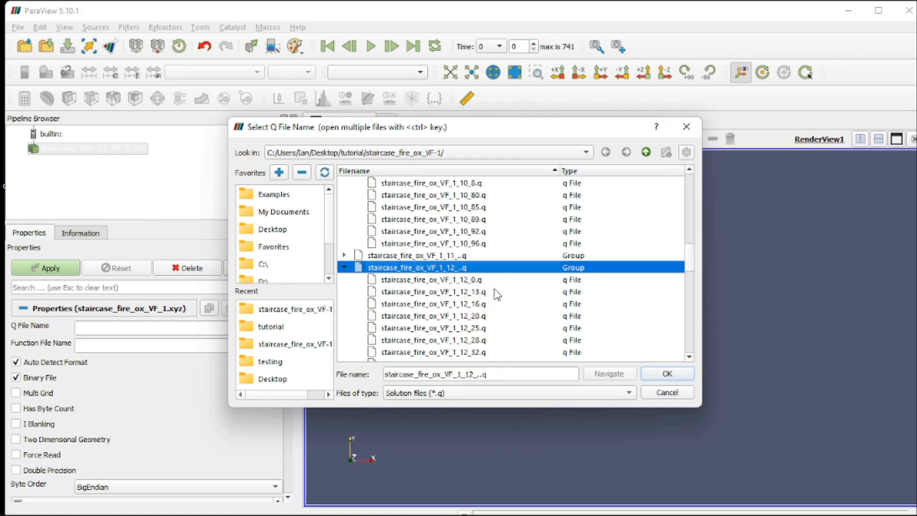
scroll(497, 292, up, 10)
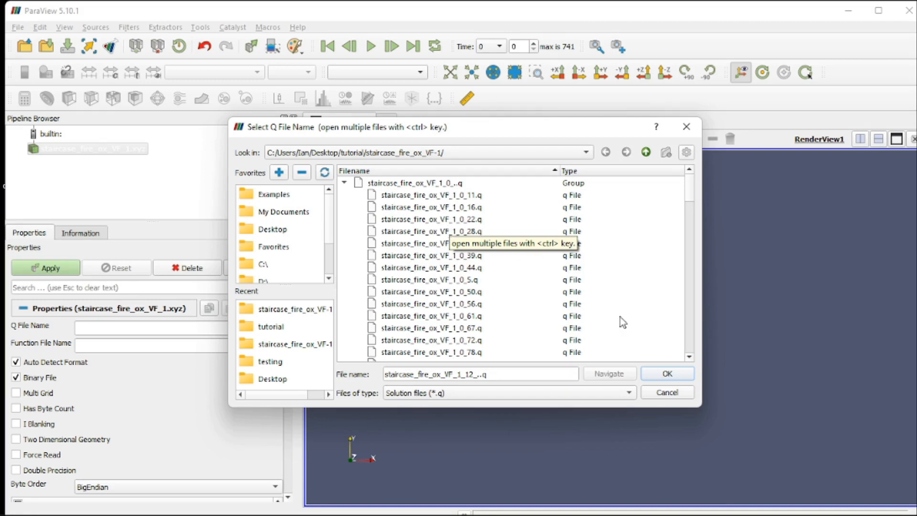
click(667, 392)
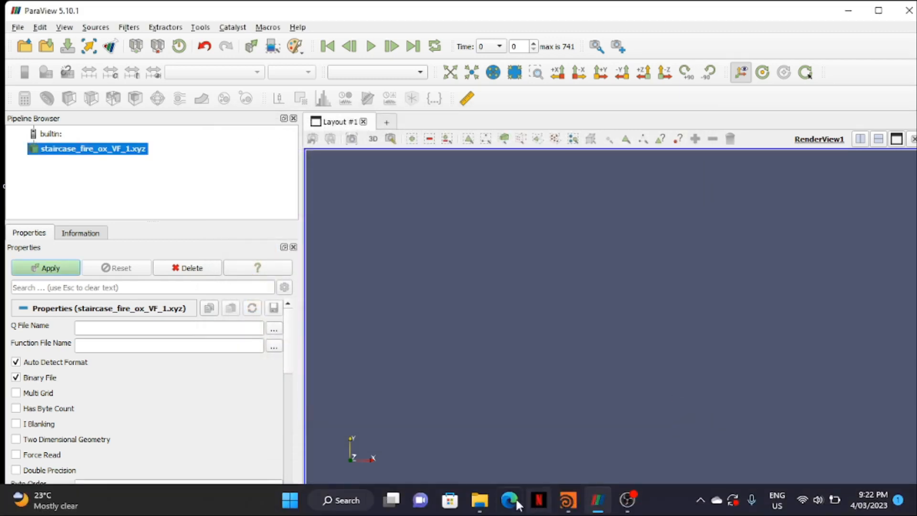
Switch to the file manager, go up to the tutorial folder, open staircase_fire_ox_VF-1 - Copy and examine how its .q.bnd files are numbered
click(480, 501)
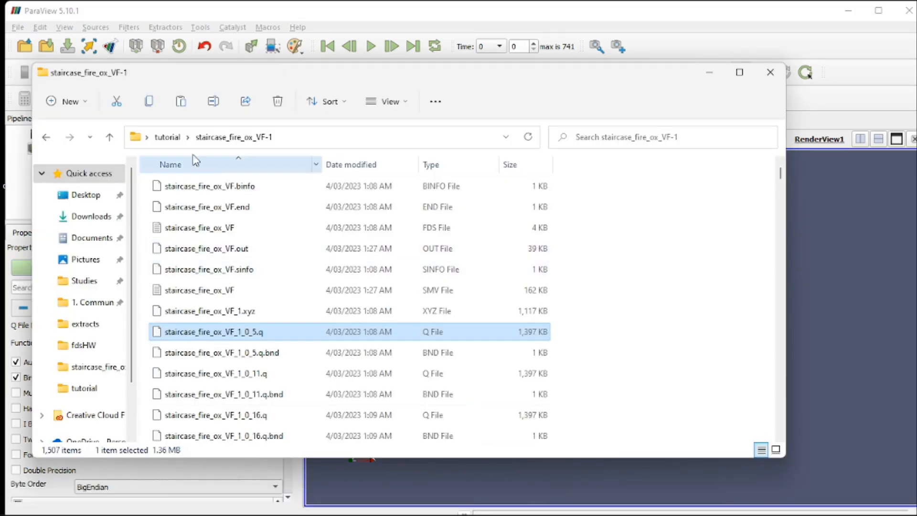
click(165, 140)
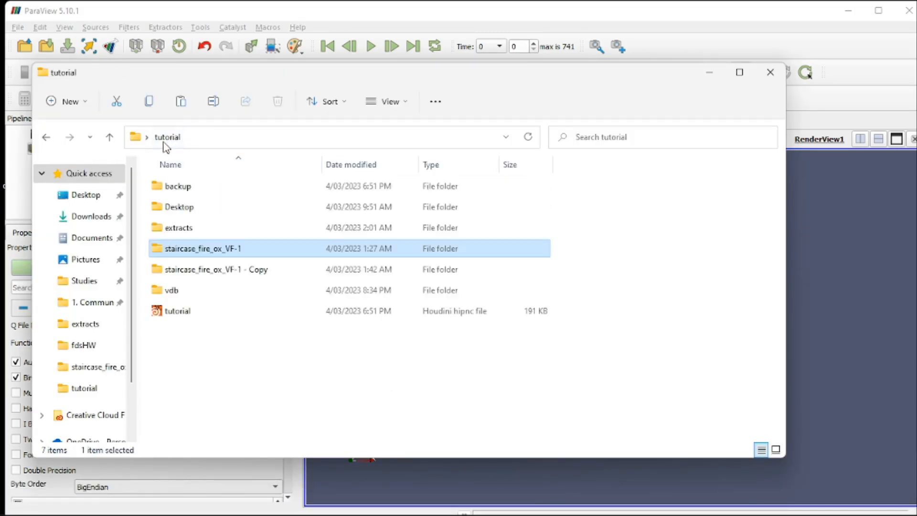
double_click(205, 270)
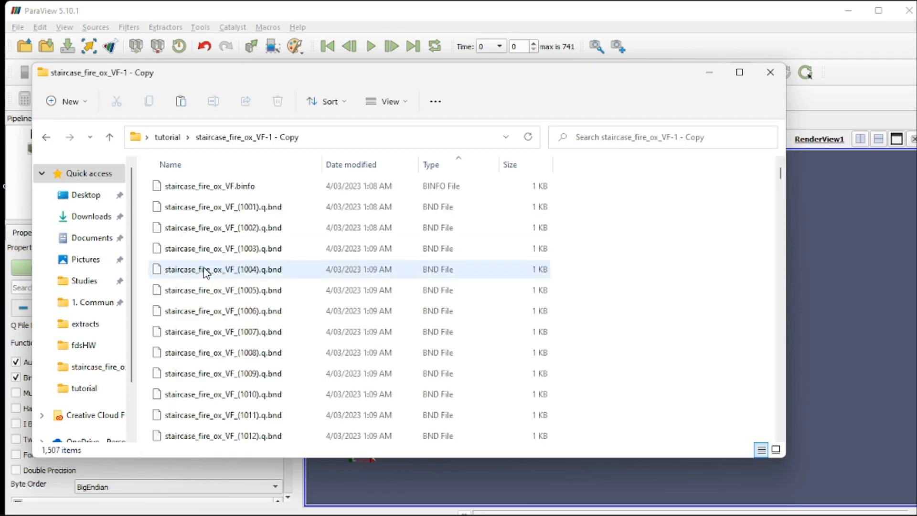
click(266, 213)
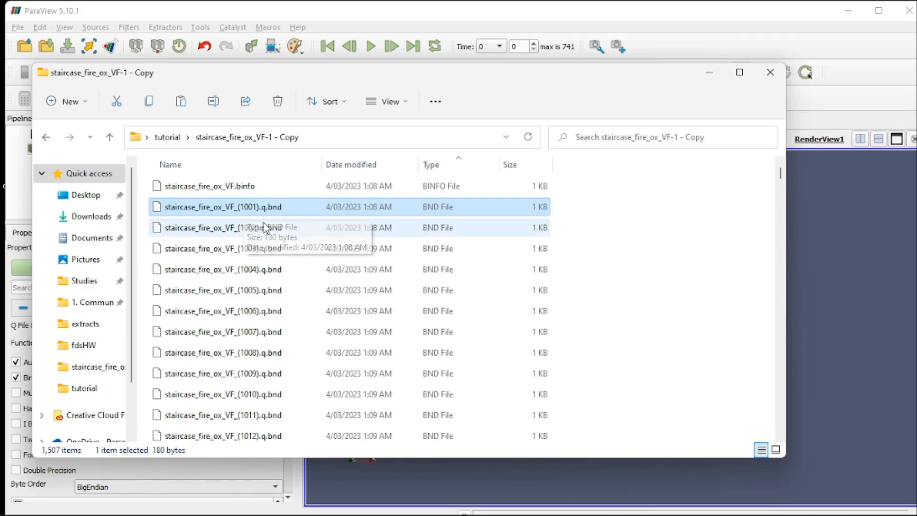
scroll(267, 227, down, 18)
scroll(271, 265, down, 20)
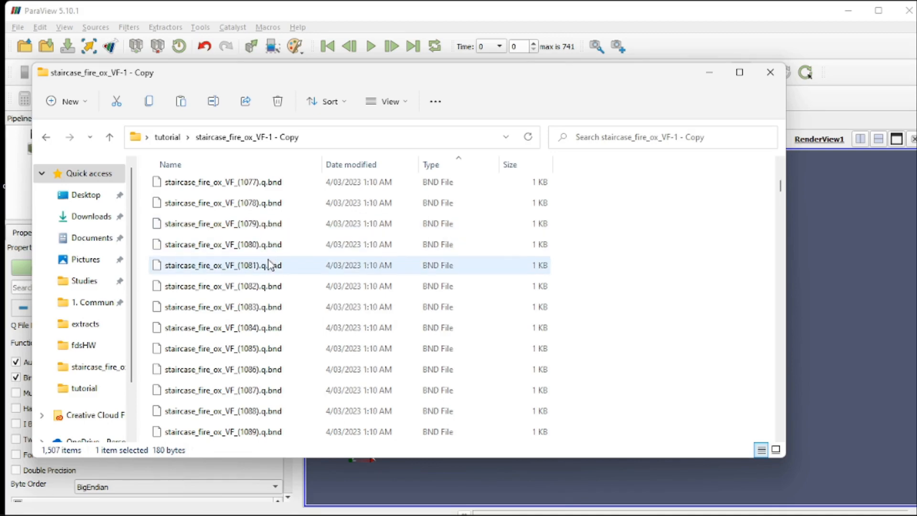
scroll(276, 270, down, 3)
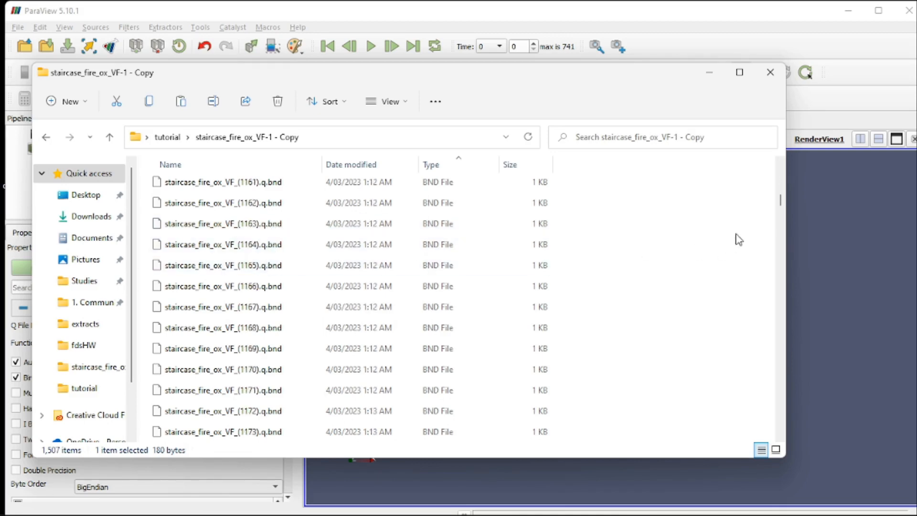
Examine the sequential numbering of the .q solution files in the copy folder, then minimize the folder window to return to ParaView
drag(781, 200, 780, 311)
scroll(273, 252, down, 11)
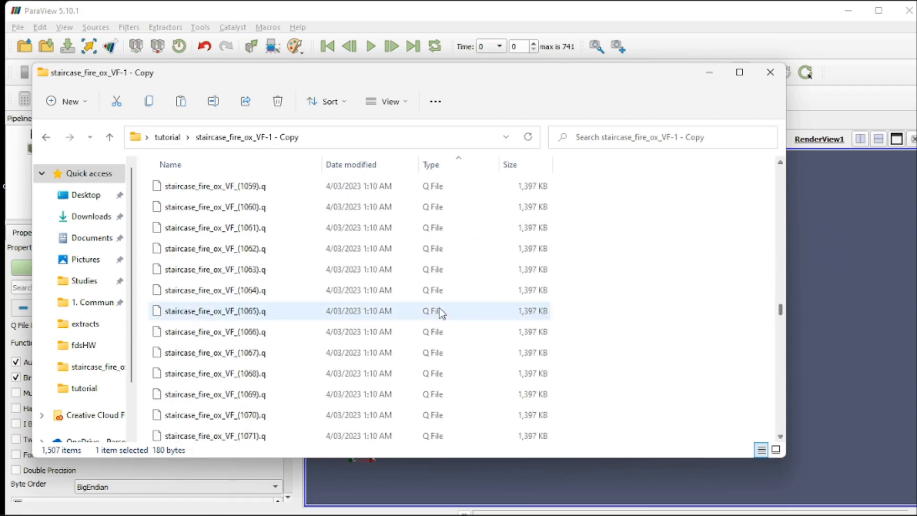
scroll(251, 305, down, 18)
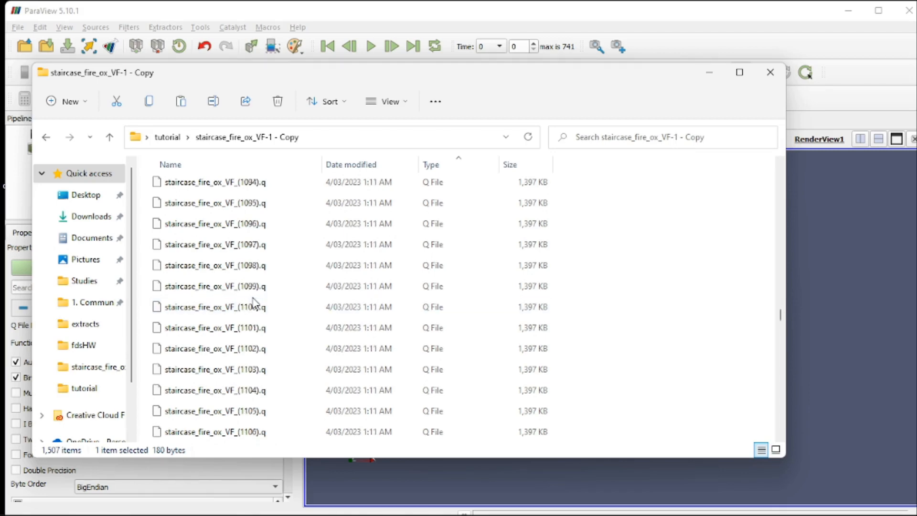
scroll(255, 305, down, 4)
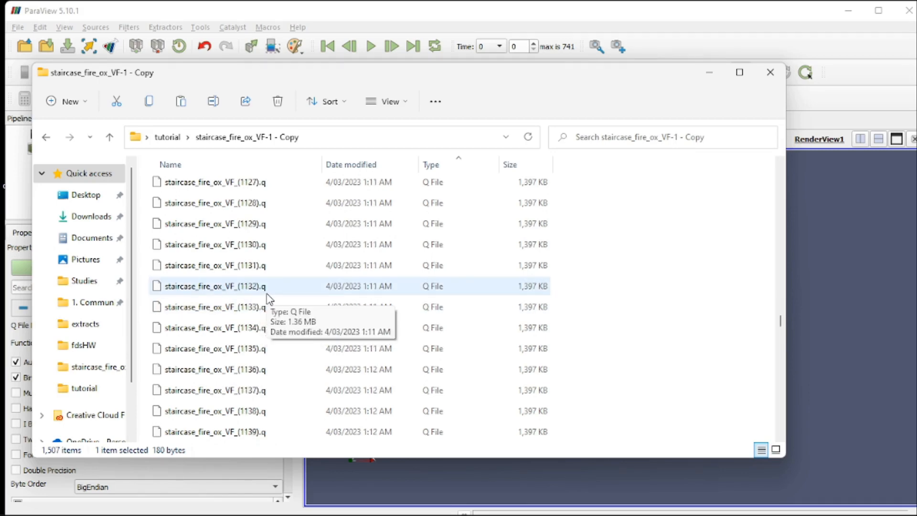
scroll(271, 300, down, 5)
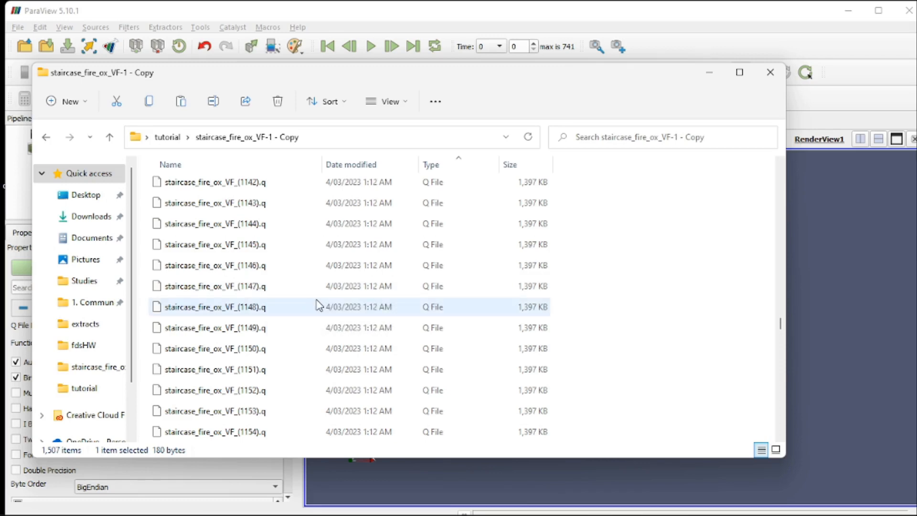
scroll(319, 305, down, 20)
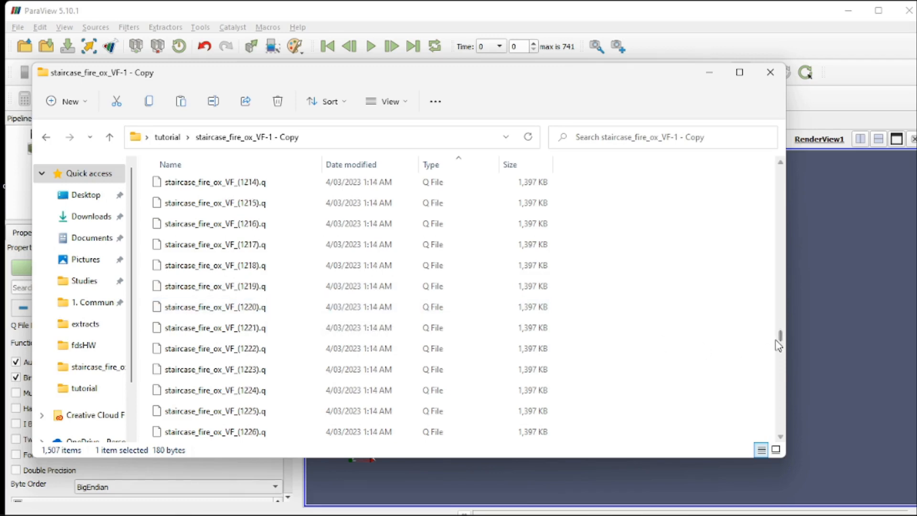
drag(782, 339, 766, 383)
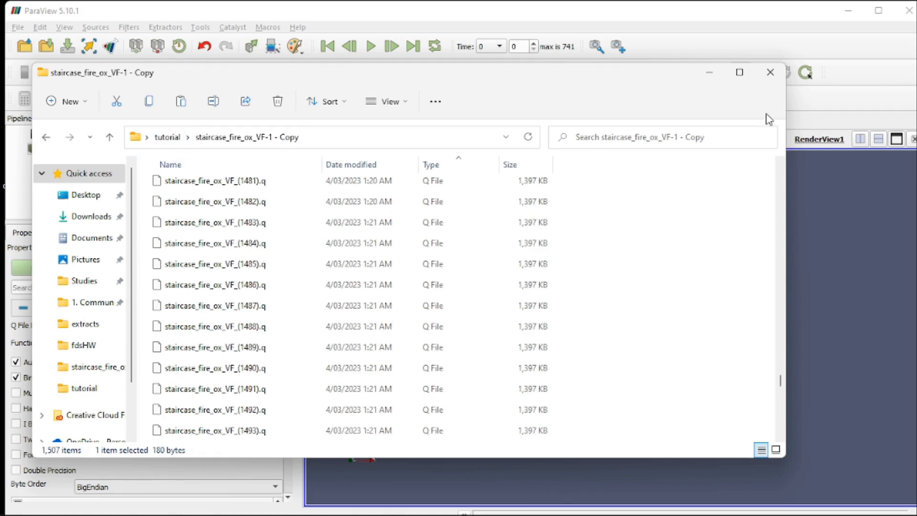
click(710, 72)
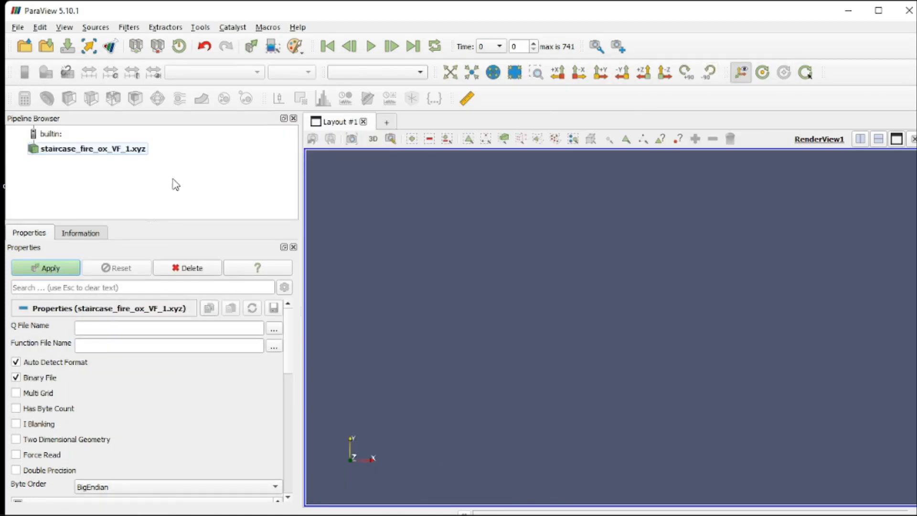
Replace the loaded dataset with staircase_fire_ox_VF_1.xyz from the staircase_fire_ox_VF-1 - Copy folder, using the PLOT3D Reader, and dismiss the output messages
key(Delete)
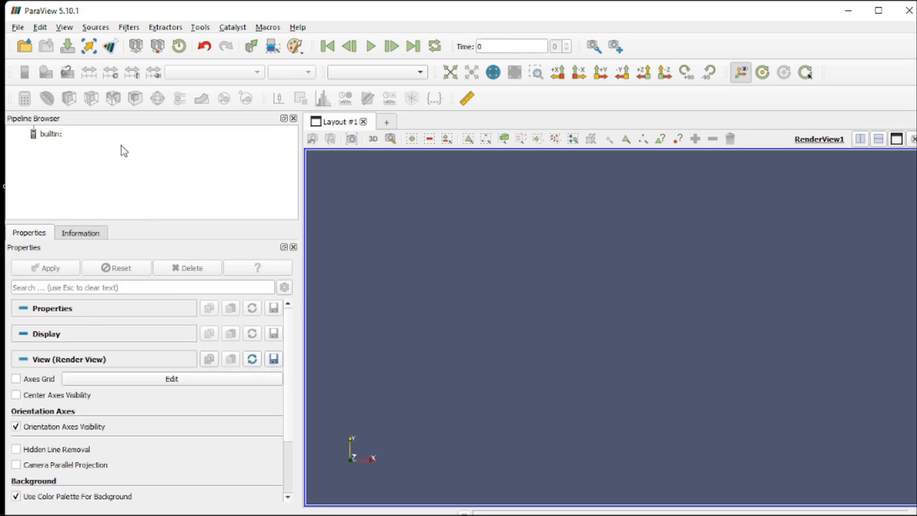
click(24, 46)
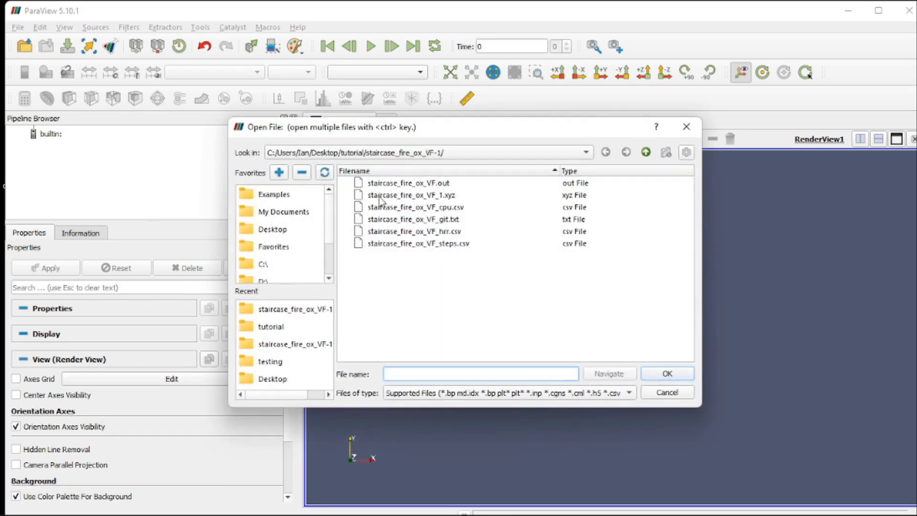
click(645, 153)
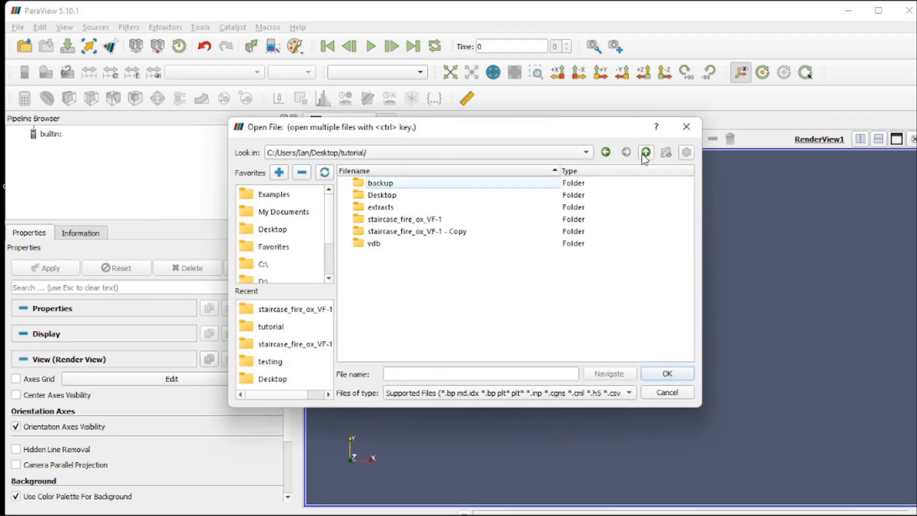
double_click(421, 232)
click(454, 196)
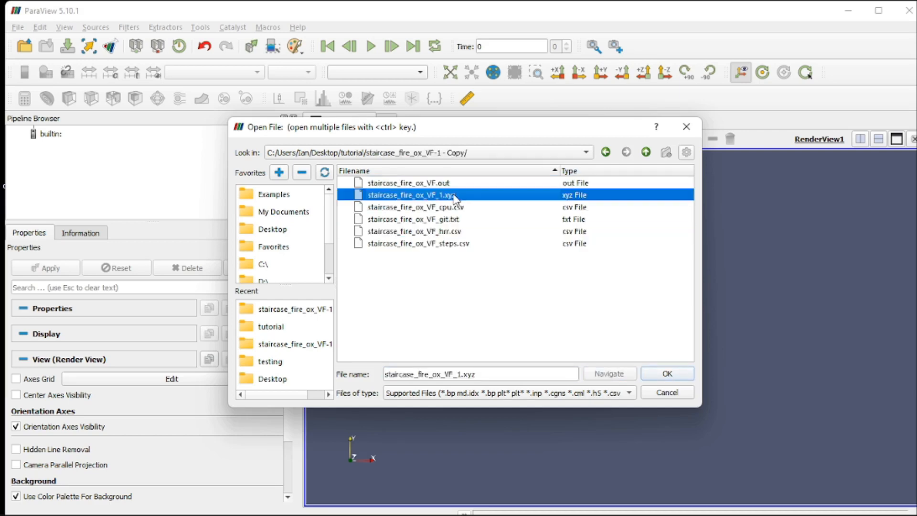
click(662, 372)
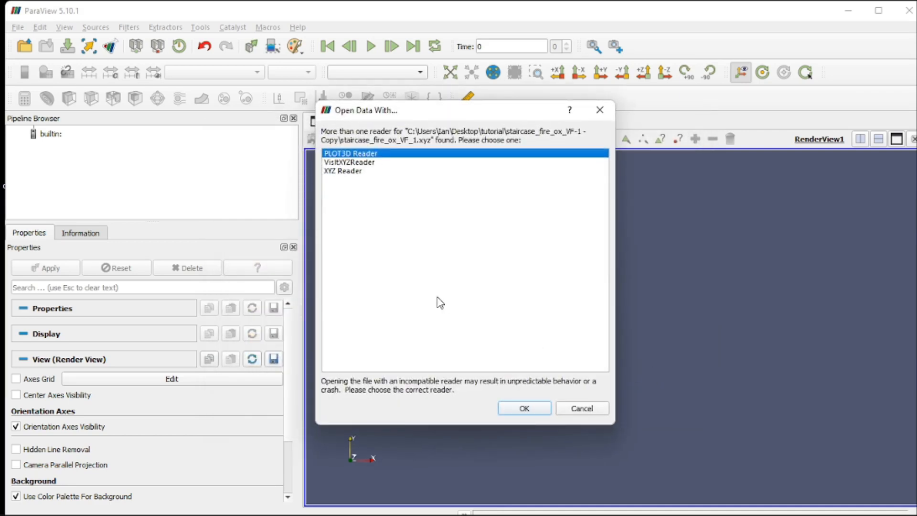
click(524, 407)
click(642, 357)
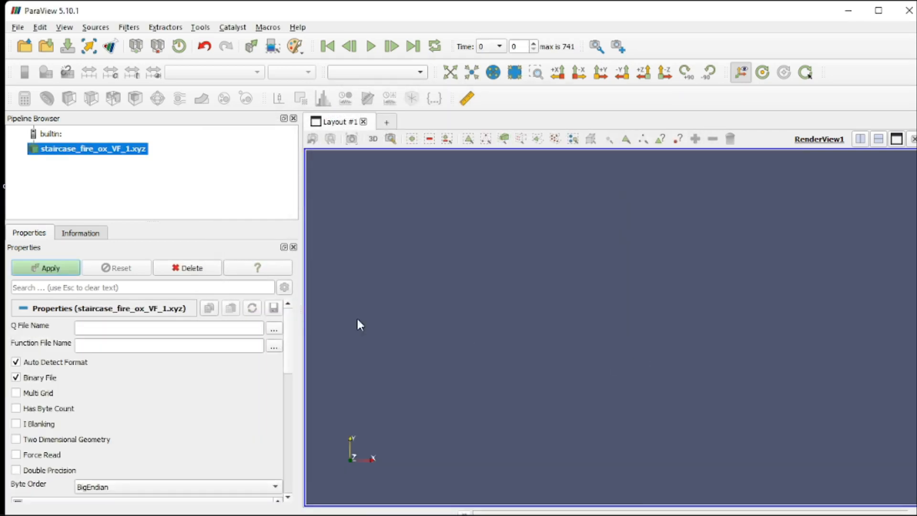
Set the Q File Name to all solution files from staircase_fire_ox_VF_(1001).q through staircase_fire_ox_VF_(1744).q
click(280, 329)
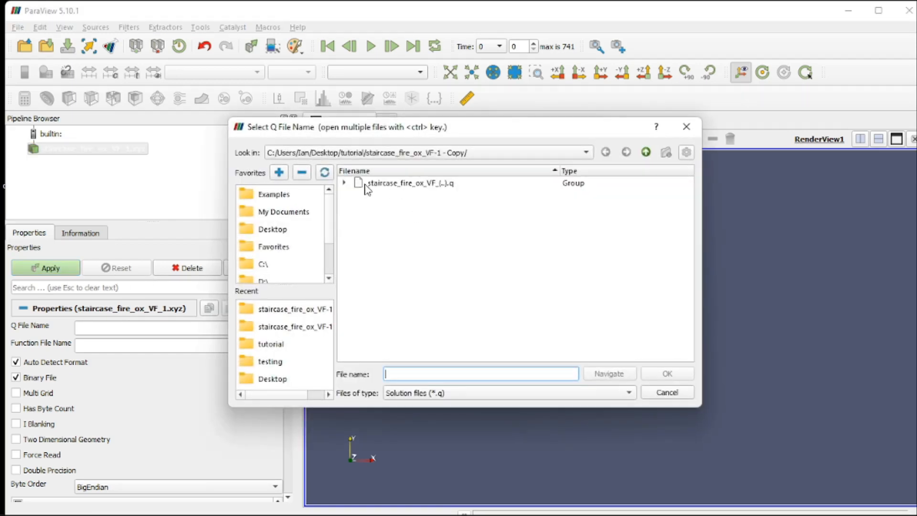
click(344, 183)
click(421, 196)
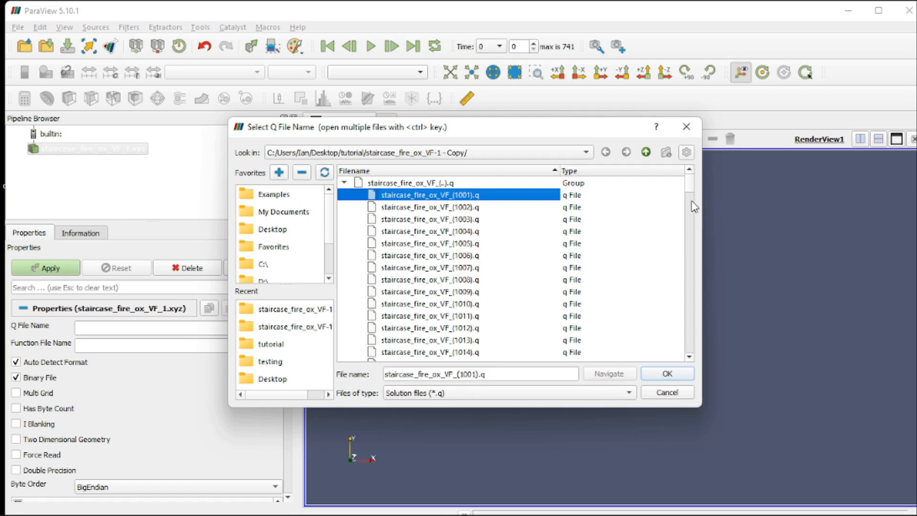
drag(689, 191, 689, 366)
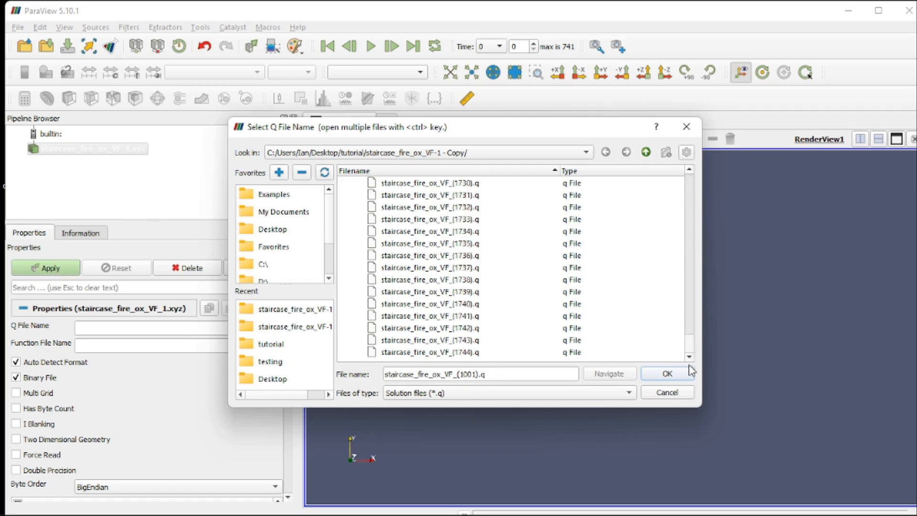
shift+click(466, 352)
click(668, 375)
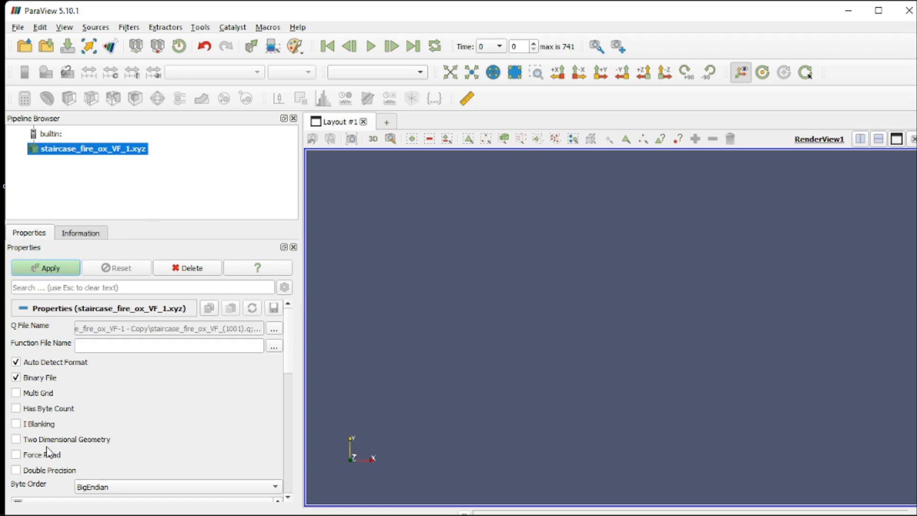
Enable Force Read for the PLOT3D reader and apply its properties to load the dataset
scroll(55, 445, down, 5)
scroll(55, 444, up, 4)
scroll(55, 444, down, 2)
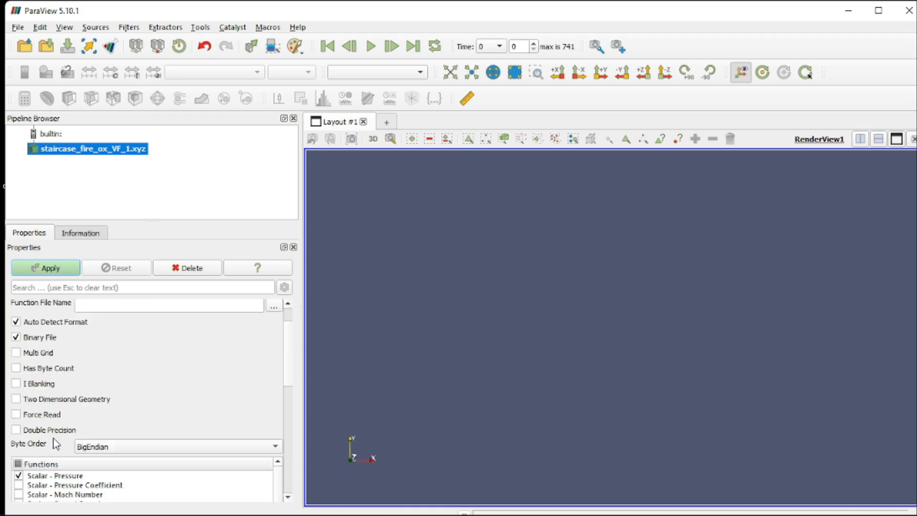
click(48, 418)
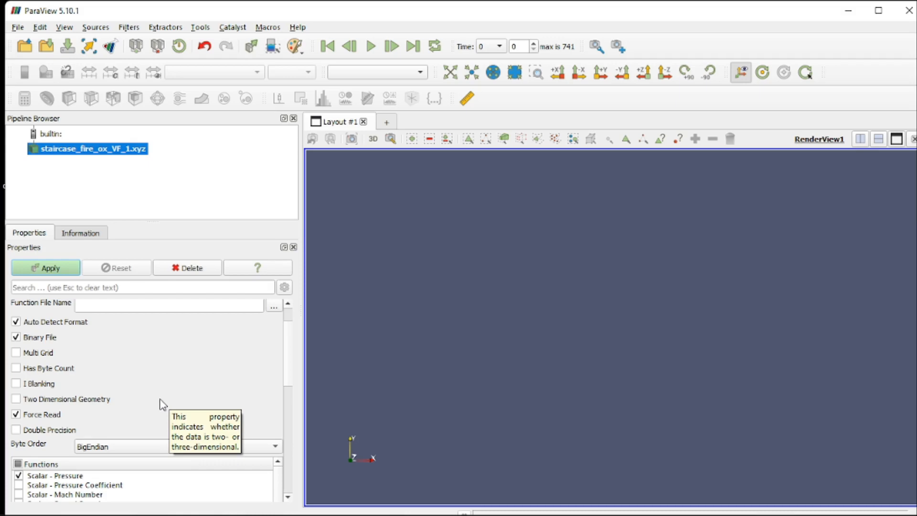
click(70, 274)
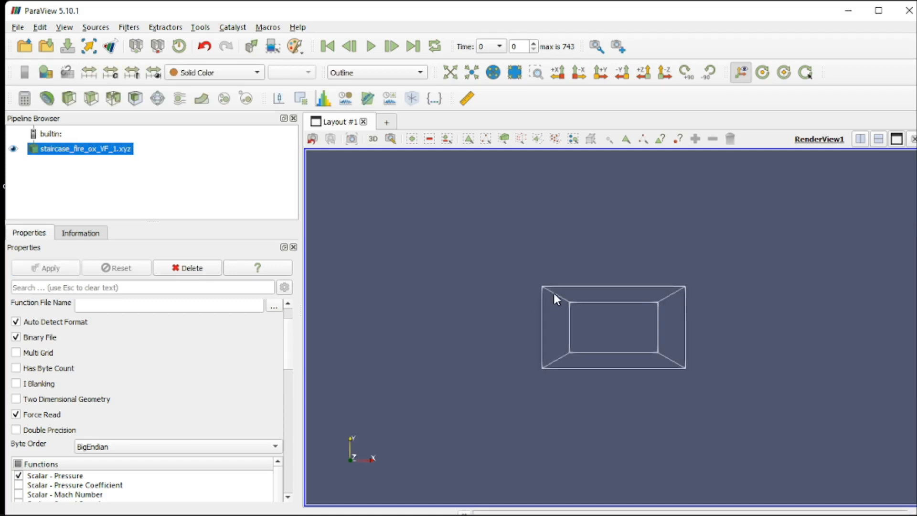
View the domain outline at an angle, play the time steps briefly and pause playback
drag(554, 295, 556, 330)
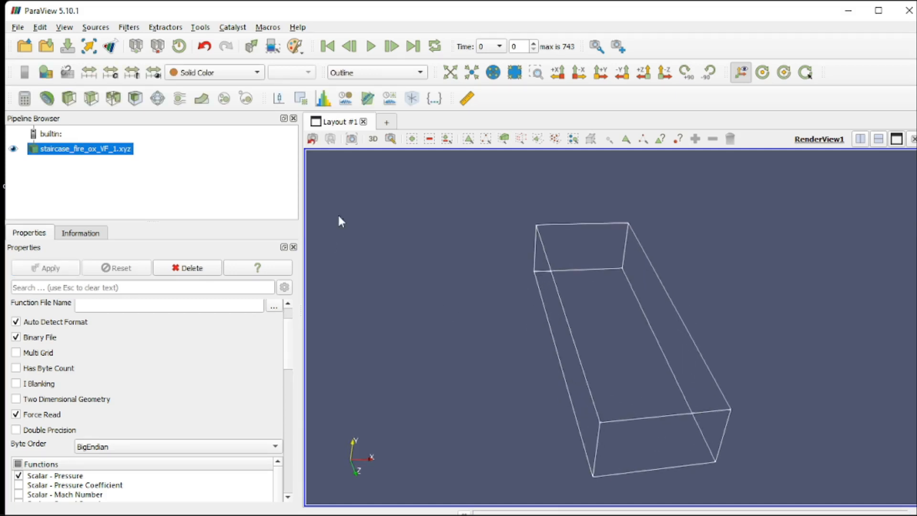
click(371, 47)
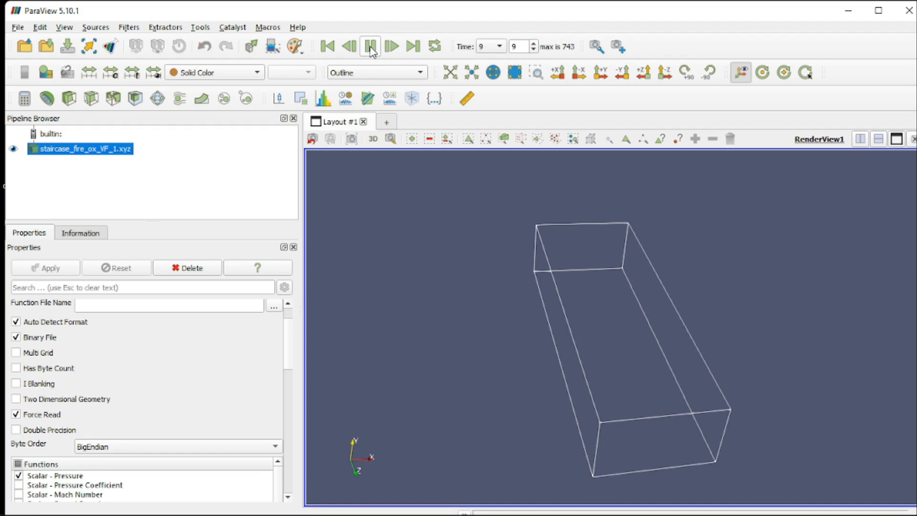
click(371, 48)
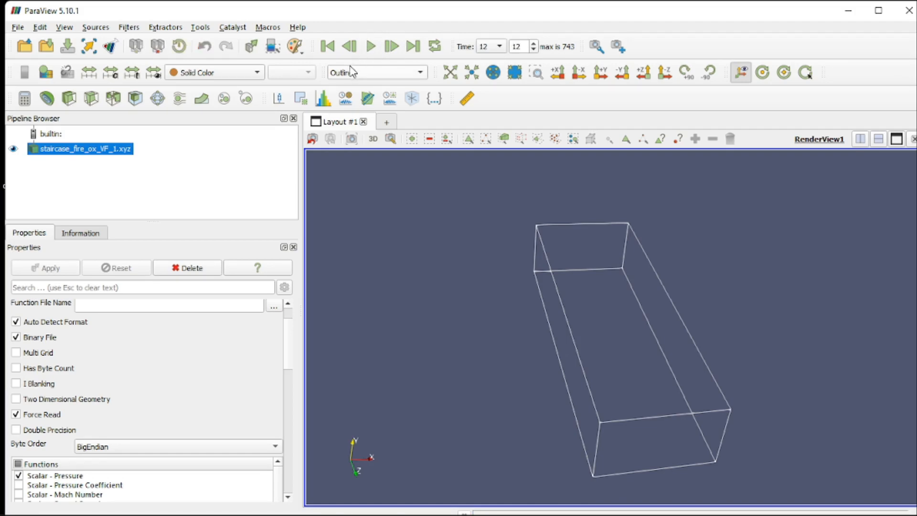
Add a Clip filter to the staircase fire dataset, with Scalar as the clip type and Density as the scalar
click(70, 98)
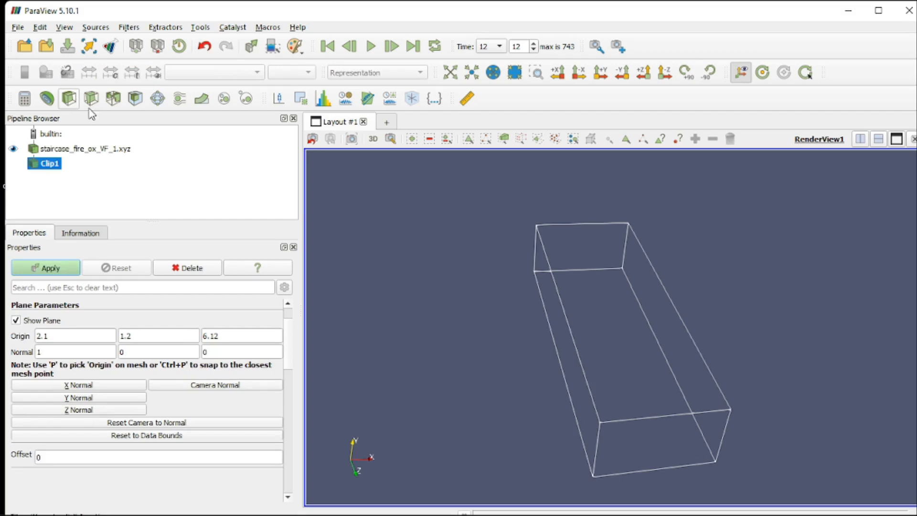
scroll(103, 321, down, 6)
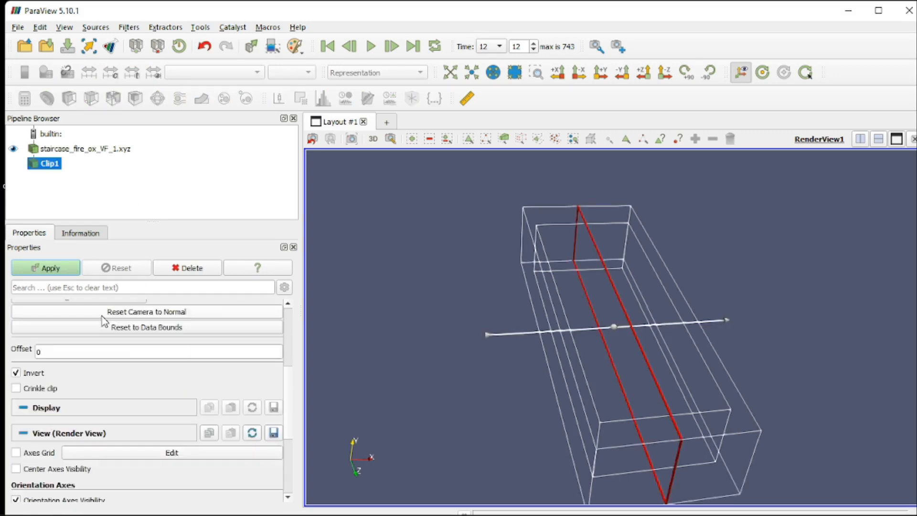
scroll(104, 319, down, 1)
scroll(103, 321, up, 7)
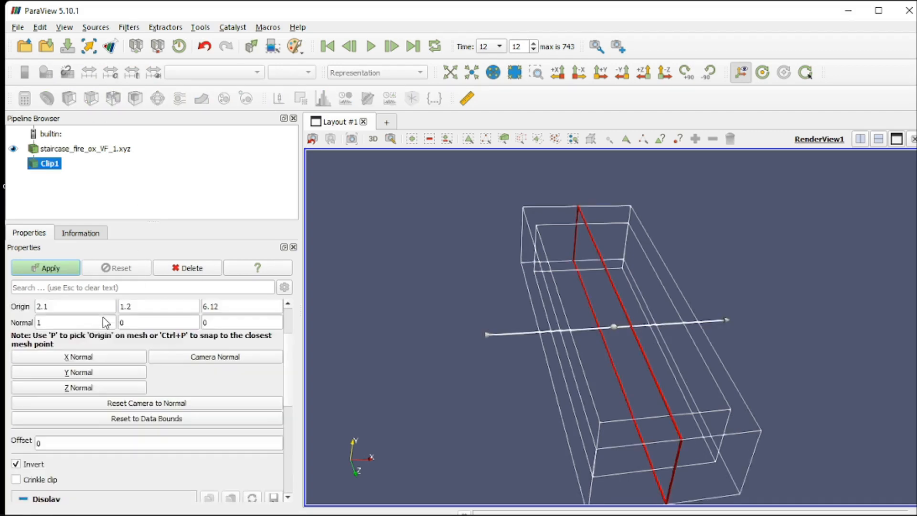
click(105, 329)
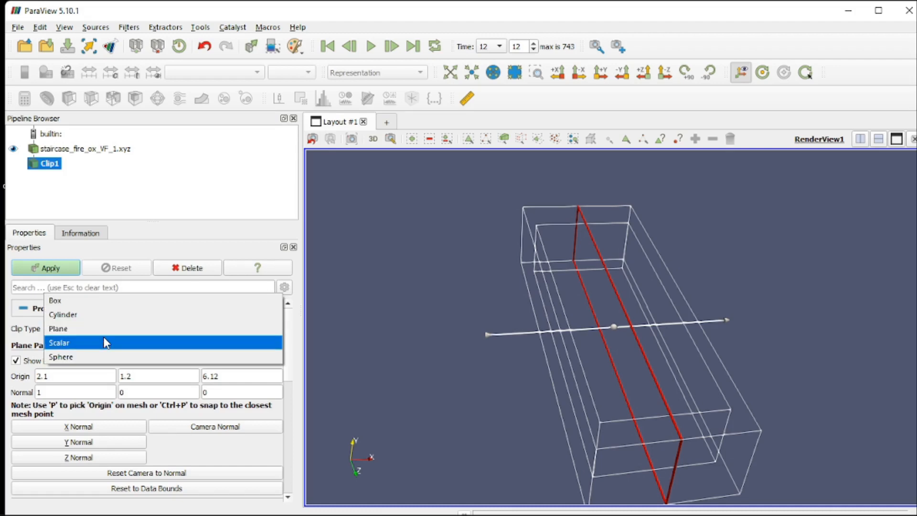
click(106, 342)
click(110, 353)
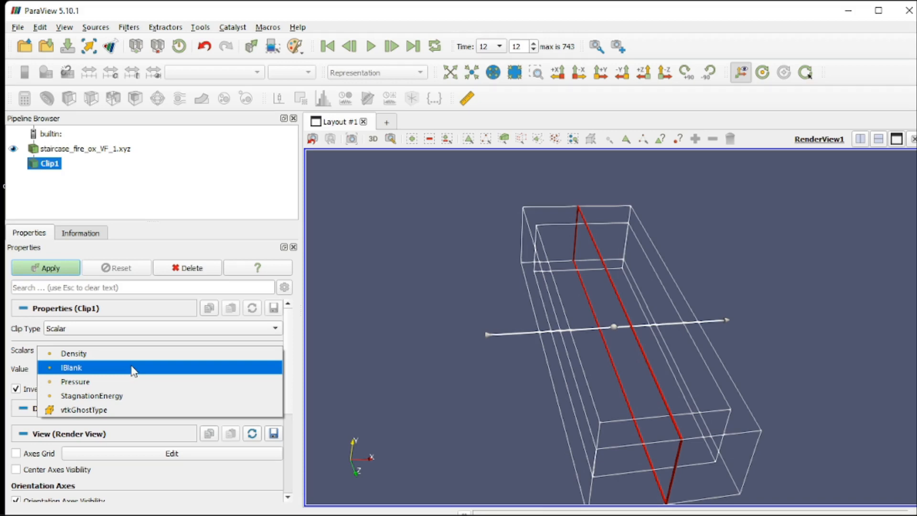
click(43, 354)
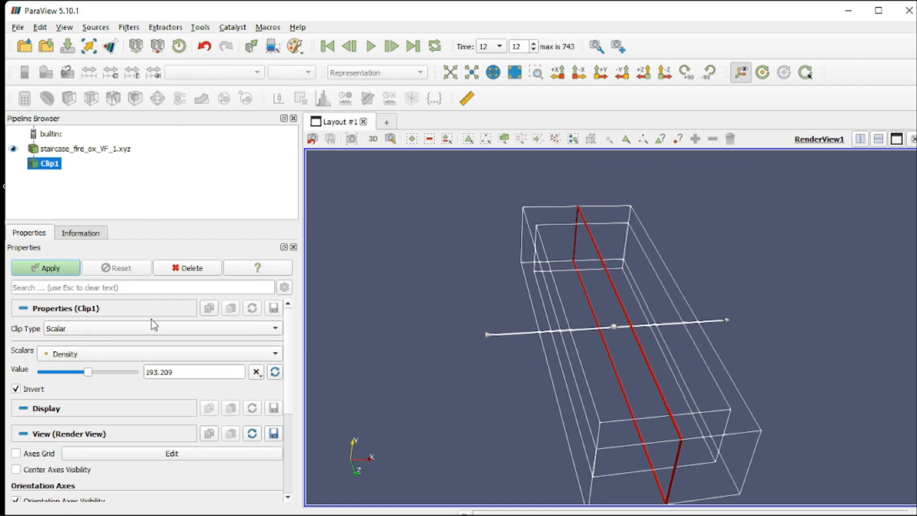
Apply the Density scalar clip and set its representation to Points
click(65, 272)
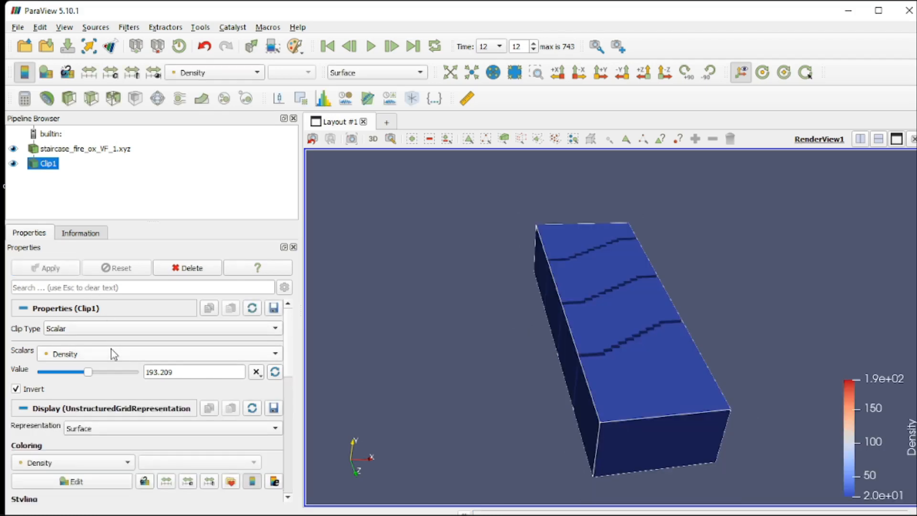
click(113, 354)
click(112, 354)
click(120, 428)
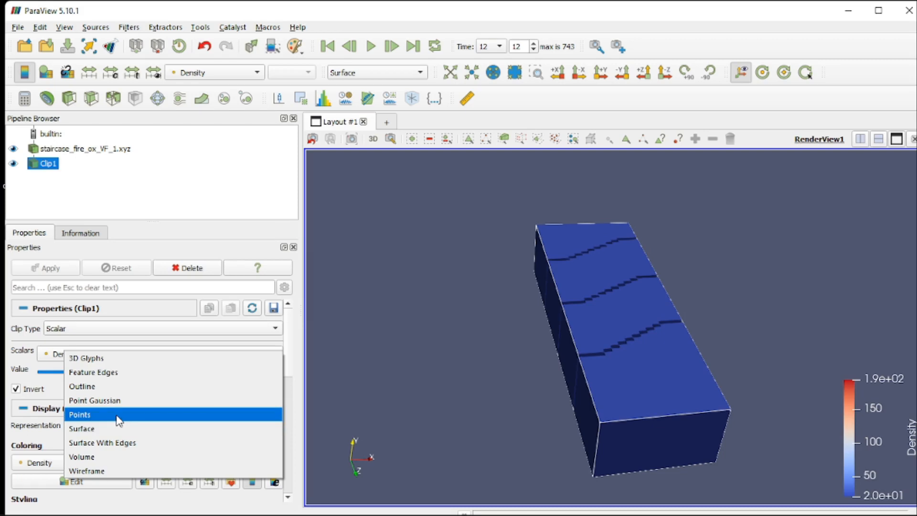
click(122, 415)
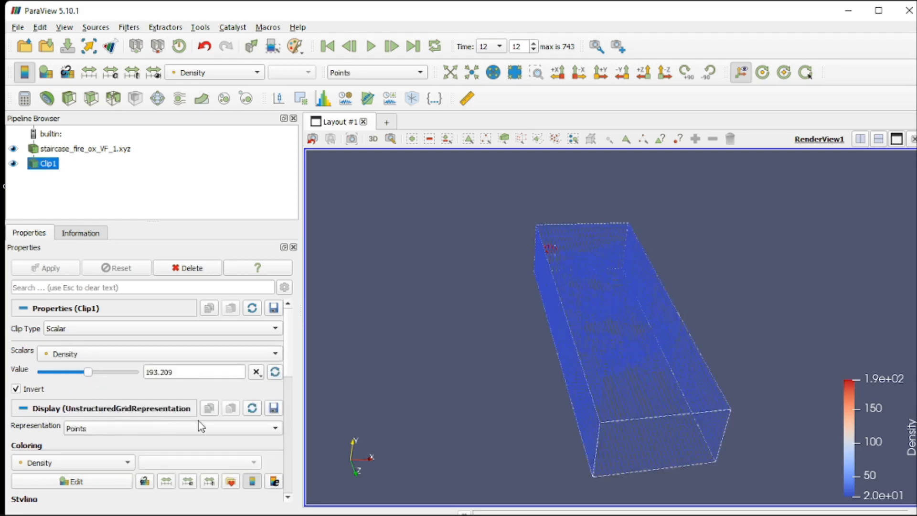
View the clipped points upright at time step 208, play the animation and pause it at step 283
drag(520, 312, 599, 371)
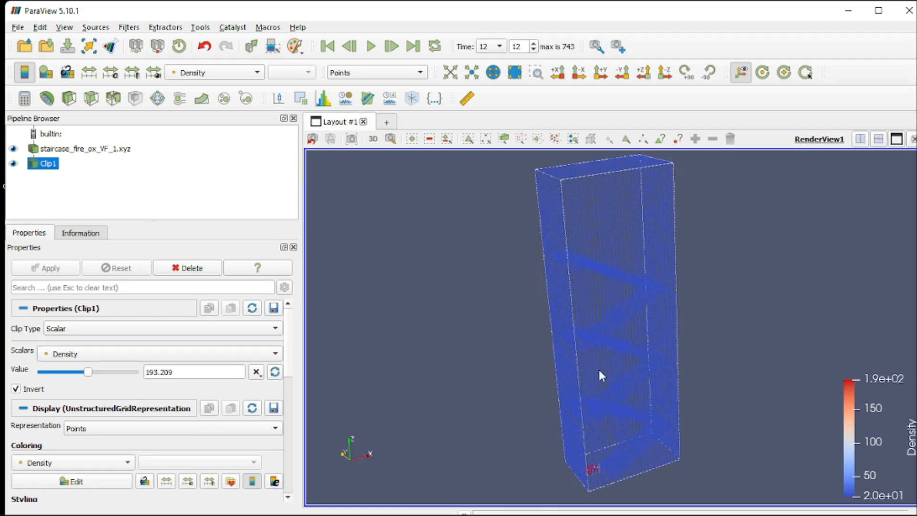
click(500, 47)
scroll(496, 454, down, 20)
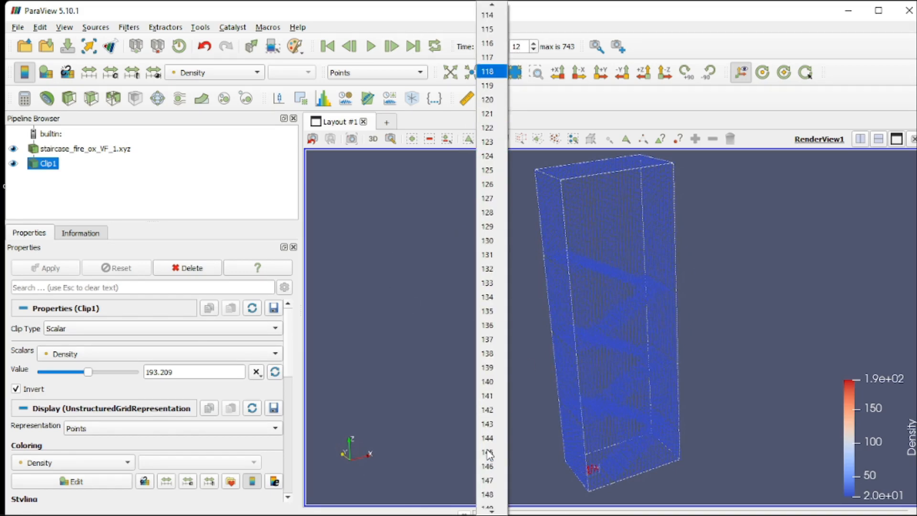
click(487, 454)
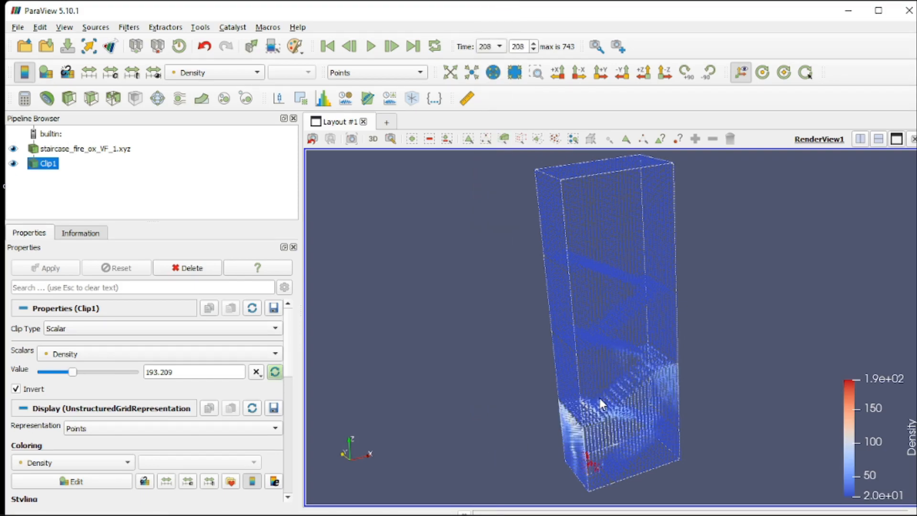
drag(601, 397, 514, 389)
click(108, 189)
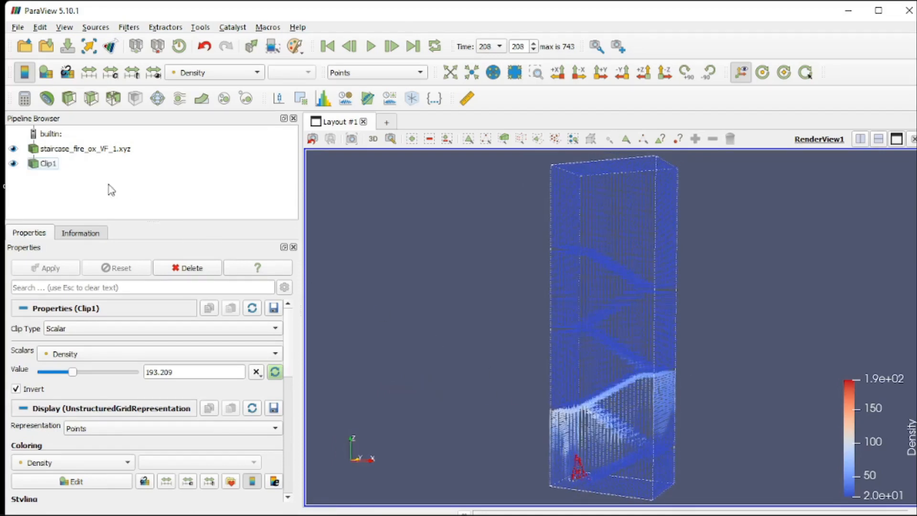
click(46, 164)
click(371, 46)
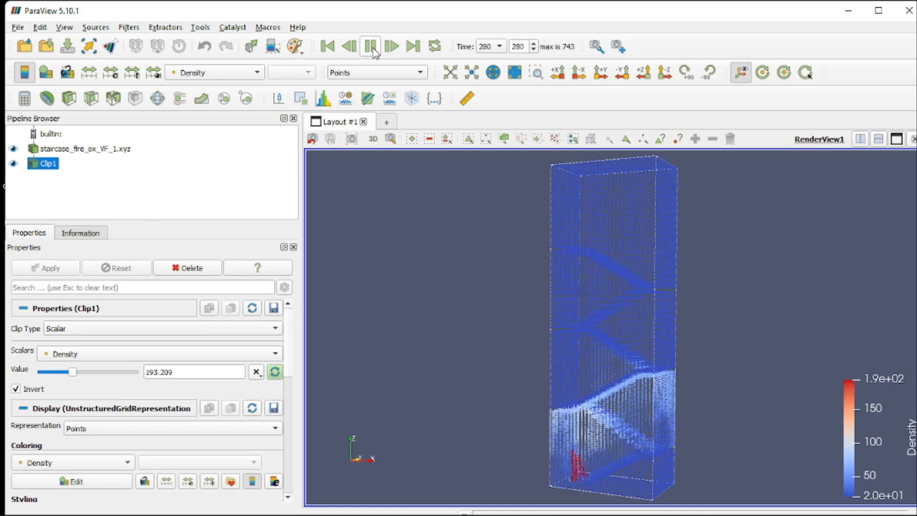
click(372, 48)
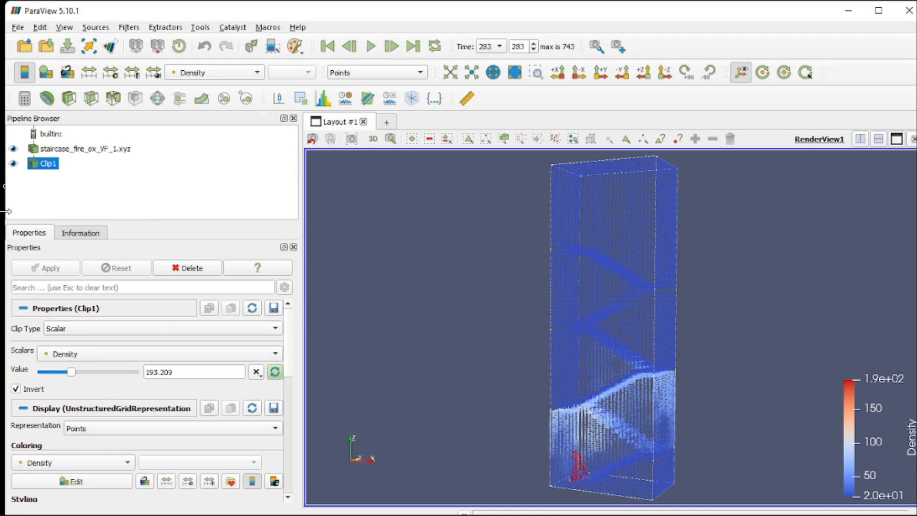
Delete the Clip filter from the staircase fire dataset
double_click(46, 165)
click(46, 174)
click(42, 165)
key(Delete)
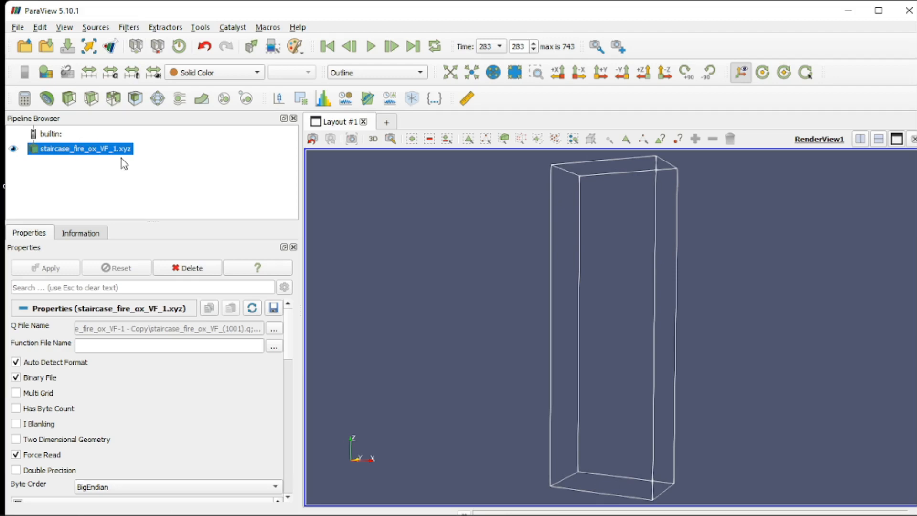
Add a CSV data extractor to the staircase_fire_ox_VF_1.xyz dataset with its default settings
click(136, 29)
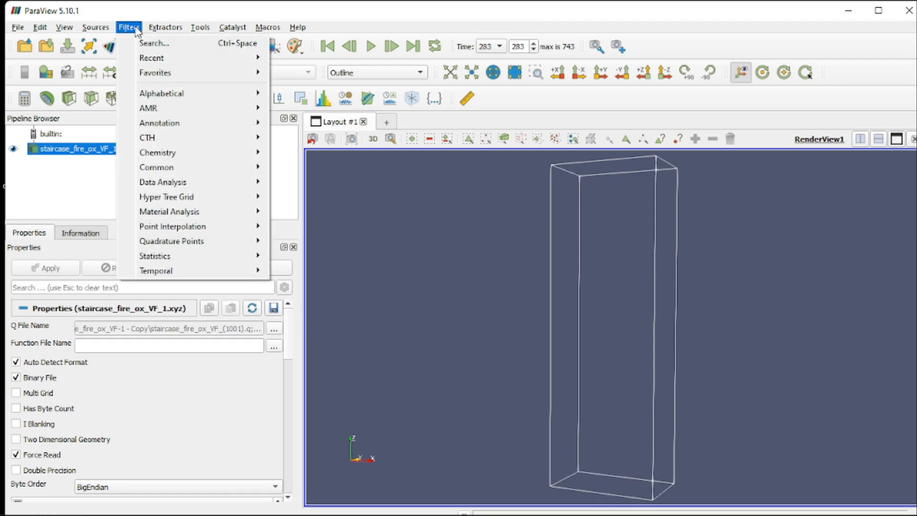
mouse_move(163, 31)
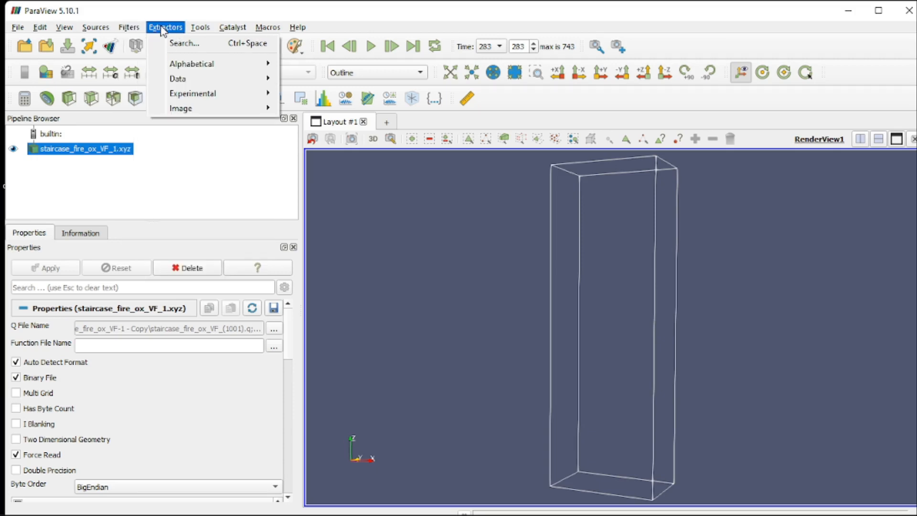
mouse_move(184, 78)
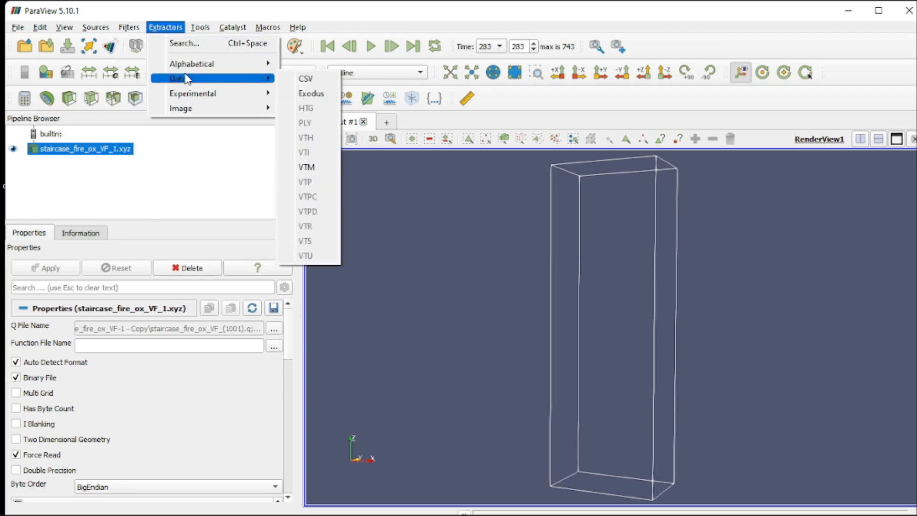
click(306, 79)
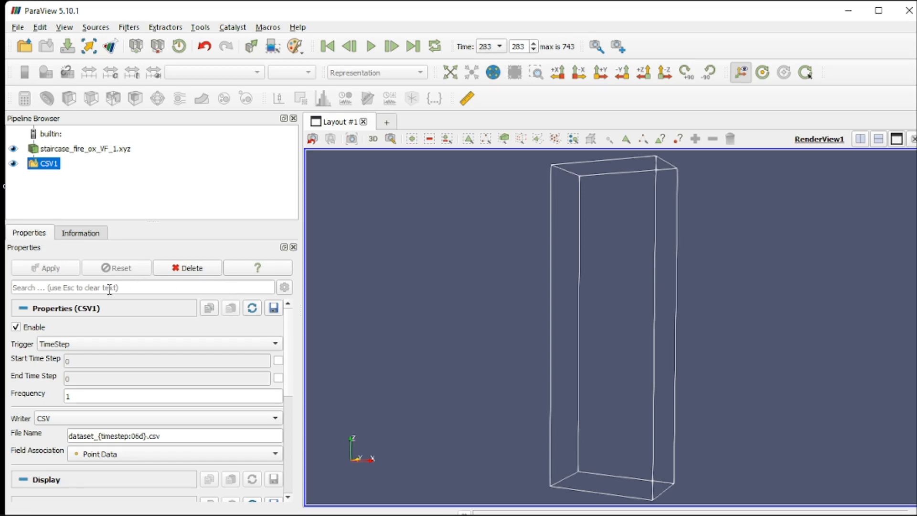
click(17, 27)
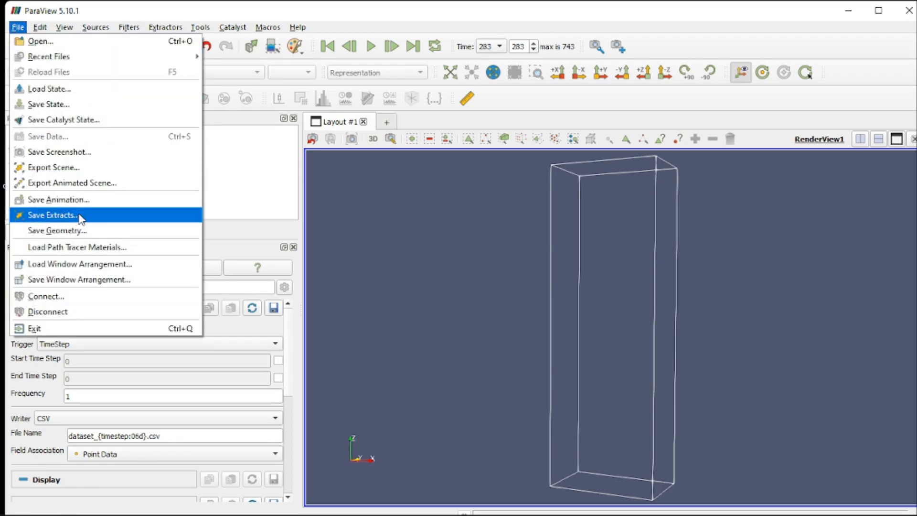
click(262, 174)
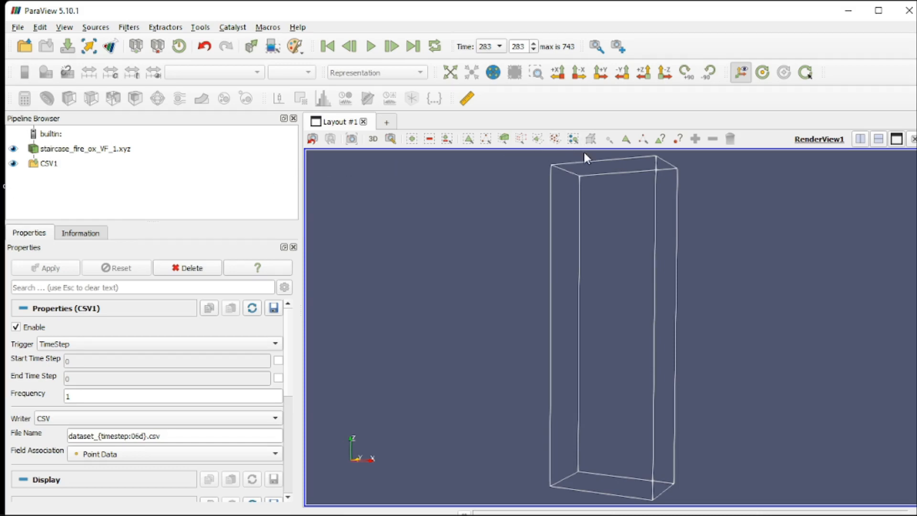
Switch to File Explorer and examine the exported CSV files in the tutorial project's extracts folder, from first to last
click(574, 500)
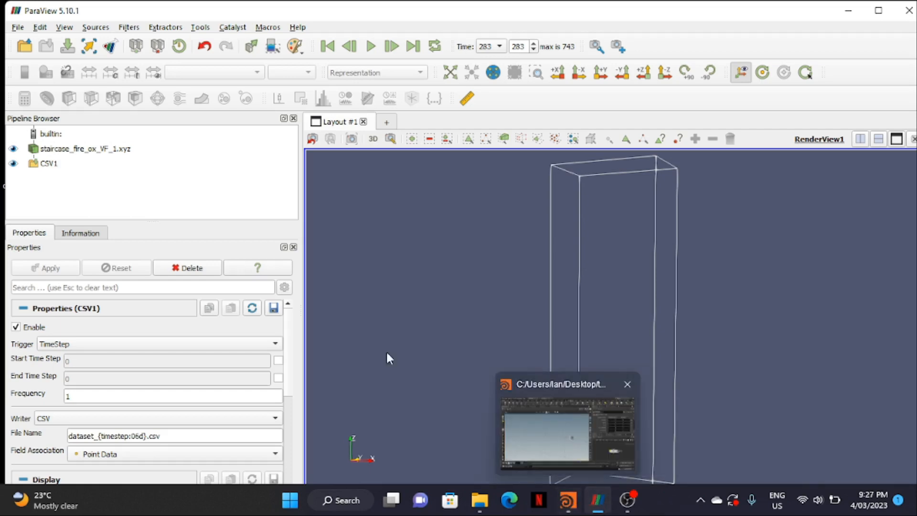
click(488, 495)
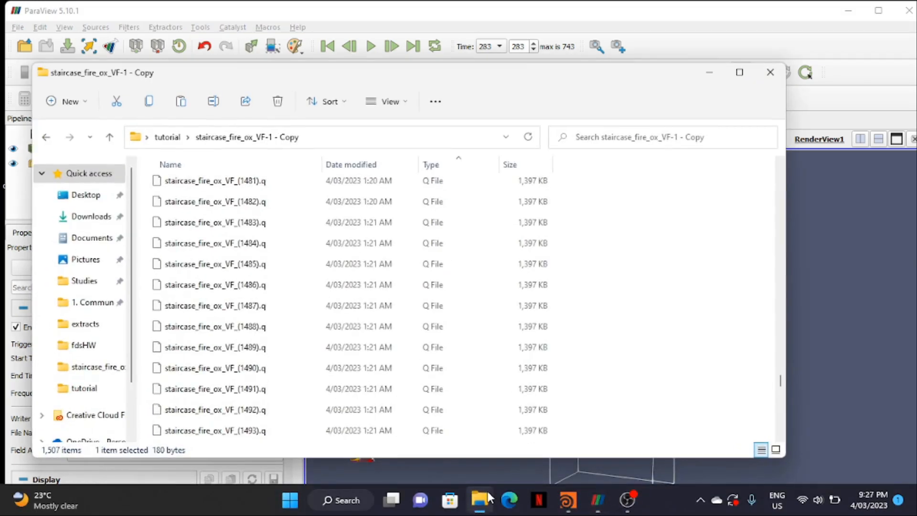
click(56, 137)
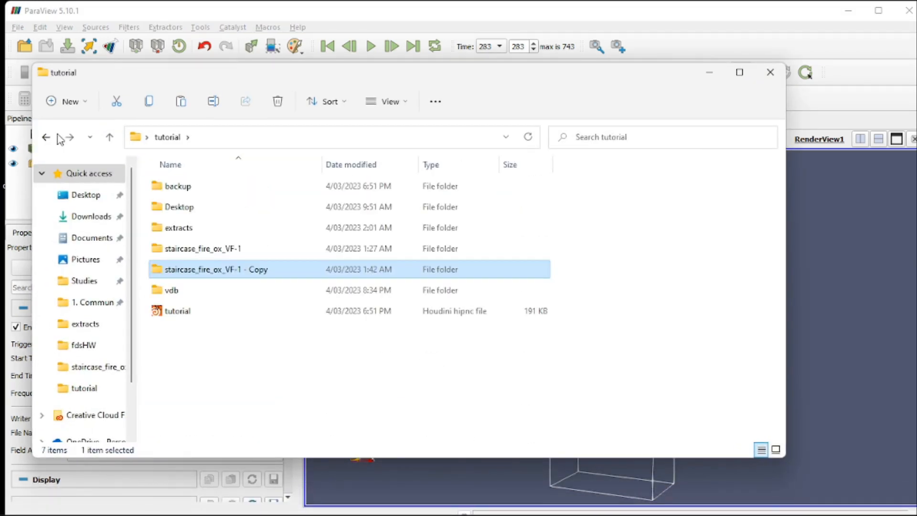
double_click(200, 228)
scroll(258, 196, down, 3)
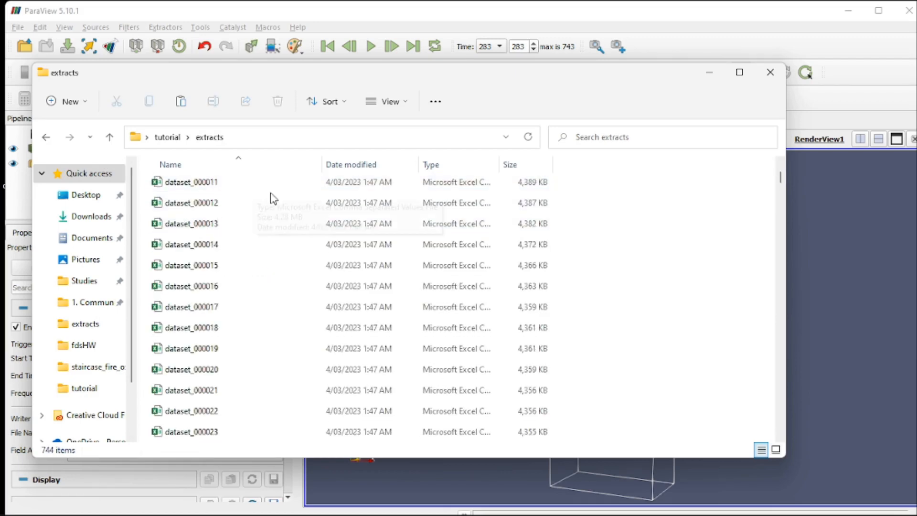
drag(781, 184, 767, 440)
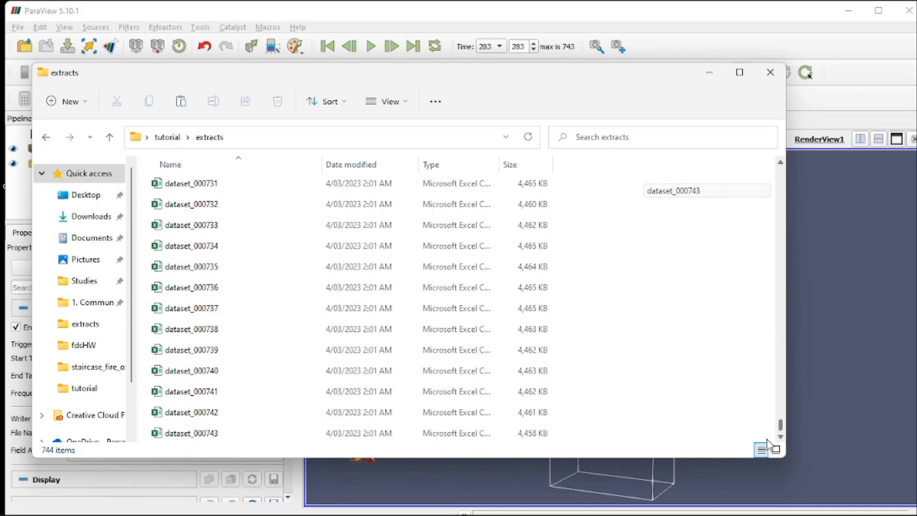
drag(768, 442, 766, 181)
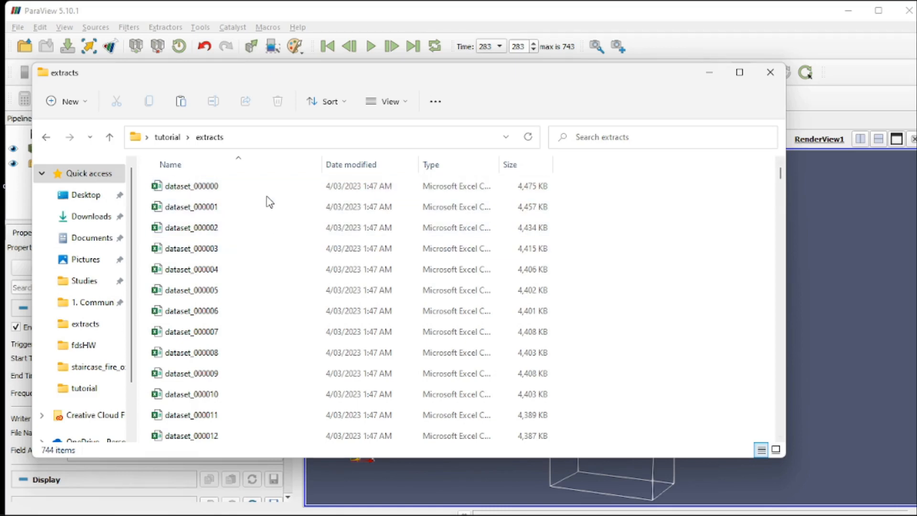
click(719, 75)
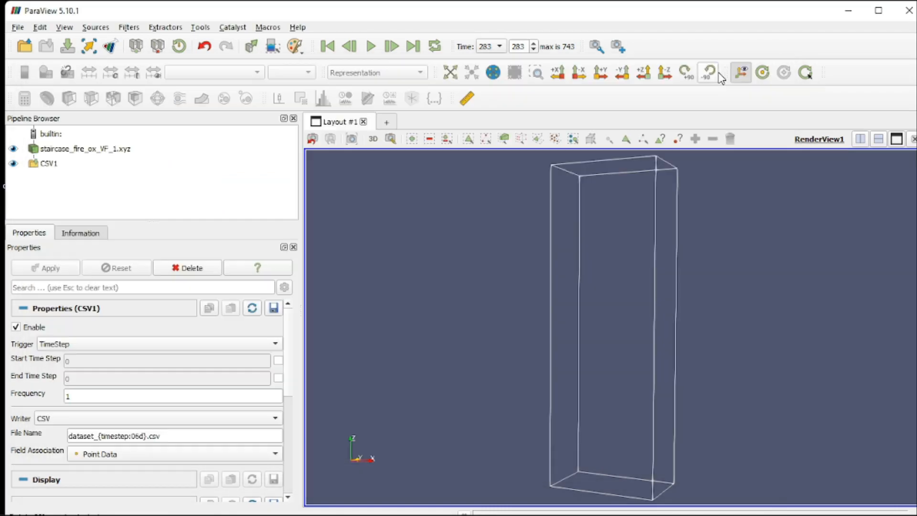
Switch to Houdini with the tutorial.hipnc scene open
mouse_move(506, 514)
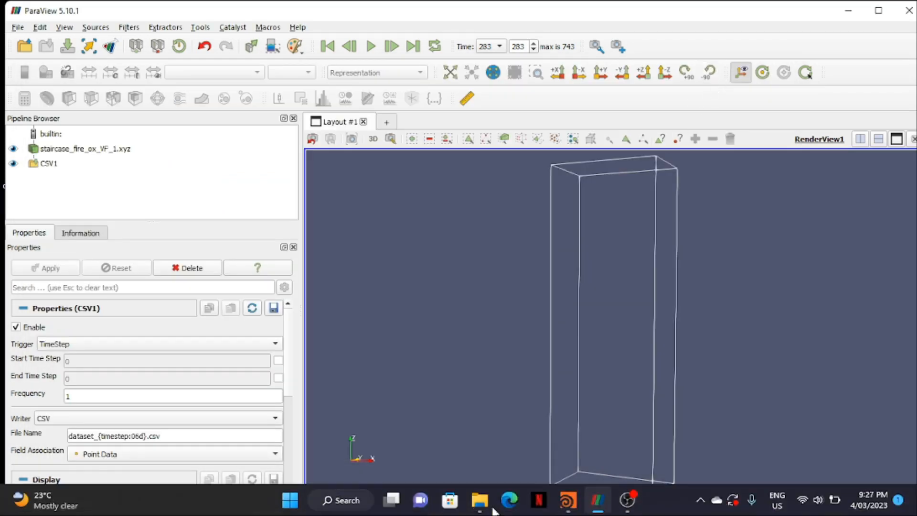
click(566, 500)
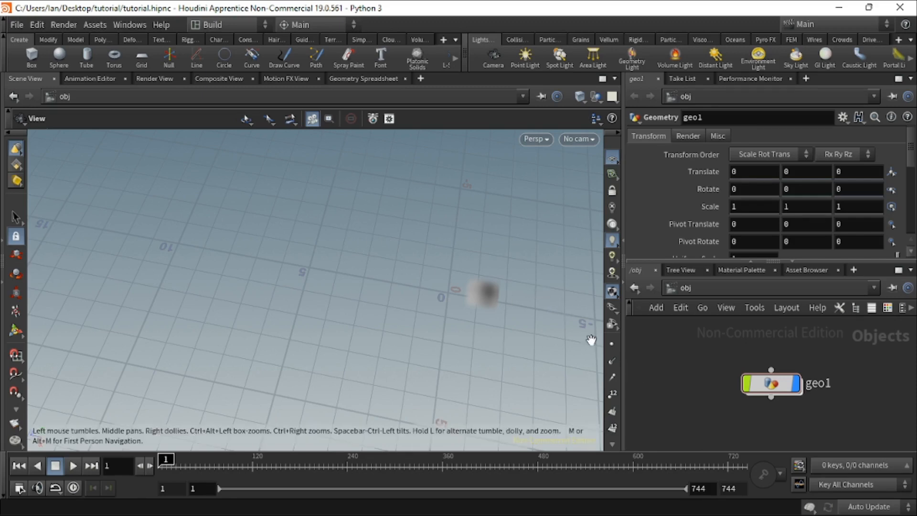
mouse_move(766, 384)
mouse_move(754, 378)
key(Tab)
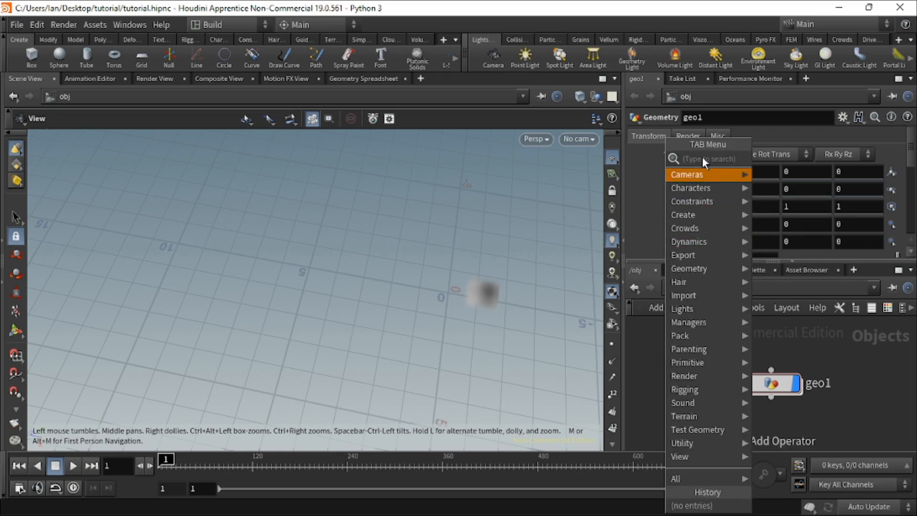
text(fe)
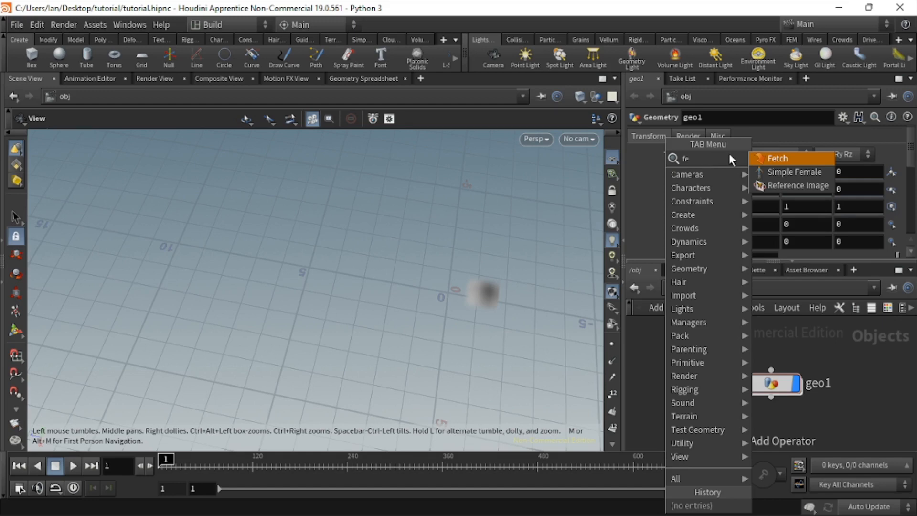
key(BackSpace)
key(BackSpace)
text(ge)
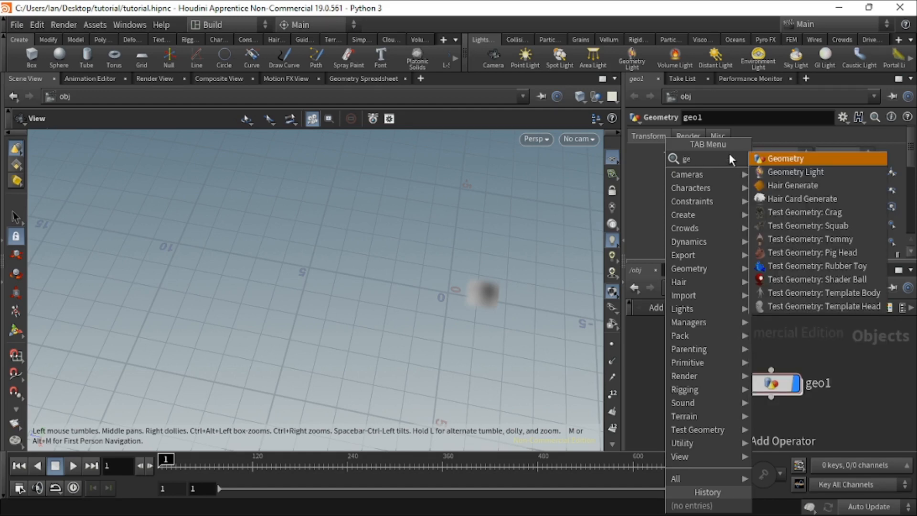
key(Escape)
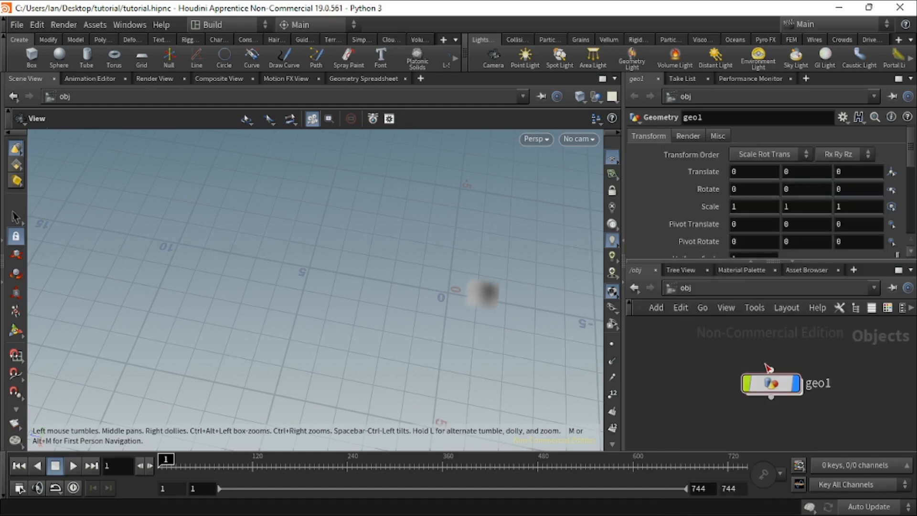
Open the geo1 network and move the three-node vdb1 branch up beside the other VDB branch, clearing the selection
double_click(774, 380)
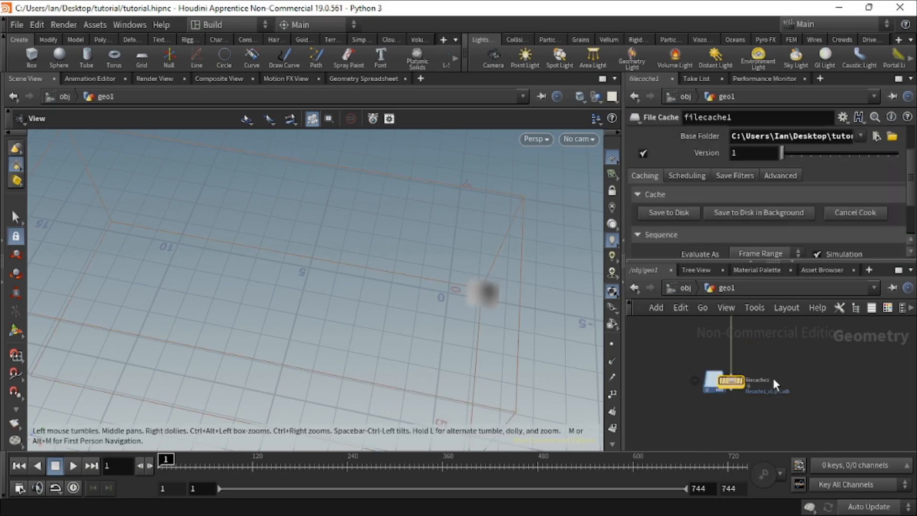
middle_drag(768, 352, 775, 413)
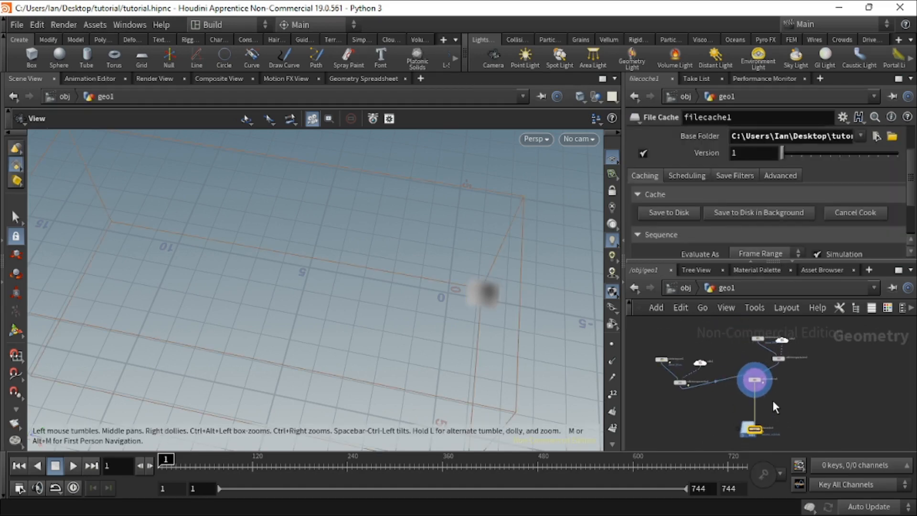
scroll(746, 389, up, 2)
drag(706, 406, 606, 315)
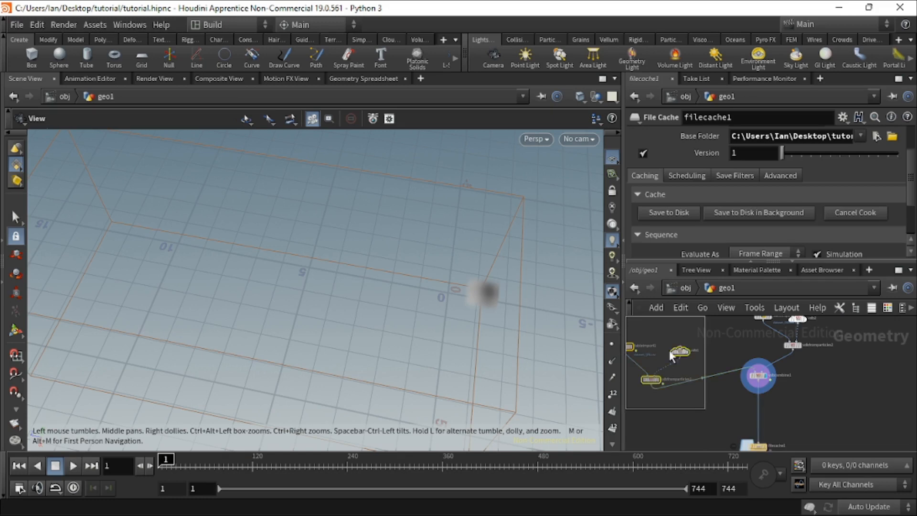
middle_drag(732, 366, 732, 405)
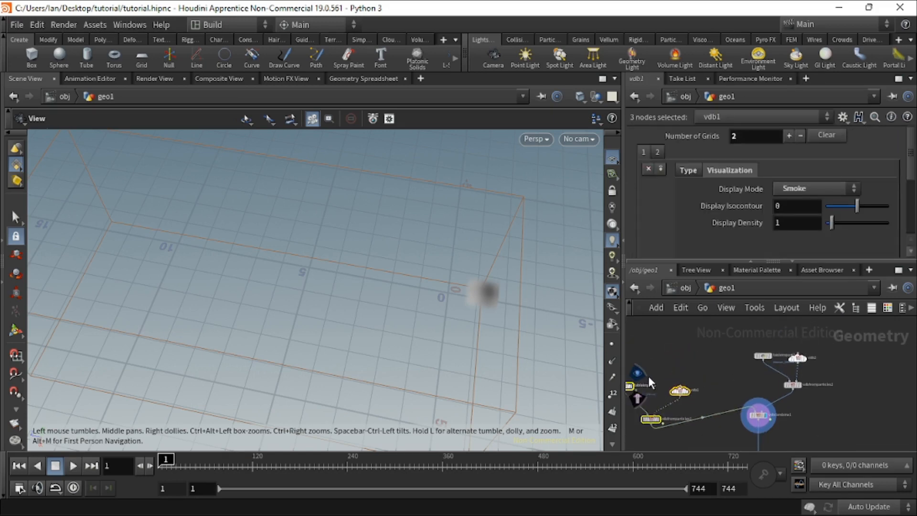
drag(639, 389, 675, 361)
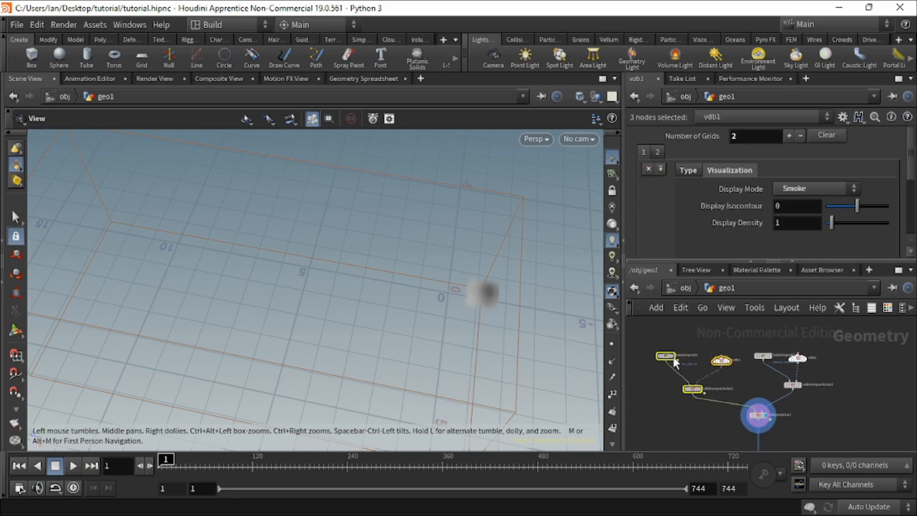
click(751, 381)
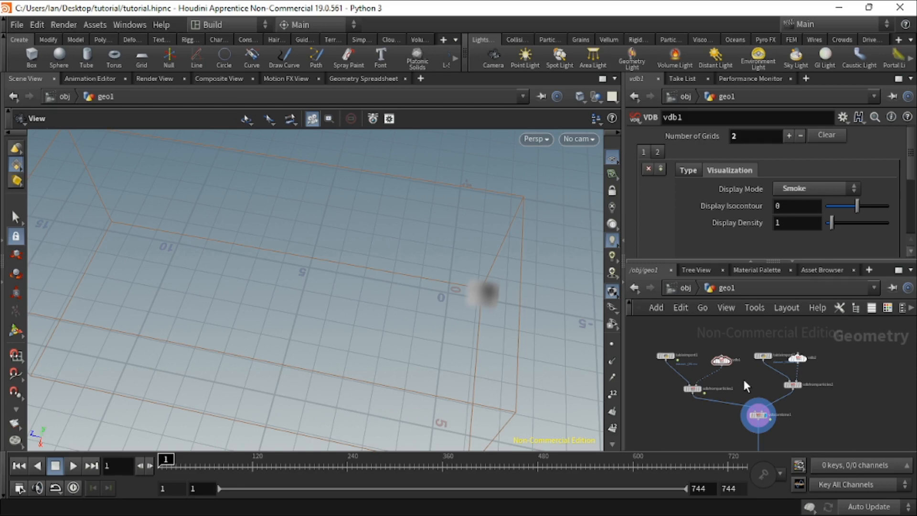
Select the tableimport1 node of the dataset_$F6.csv branch and show its points in the Geometry Spreadsheet
scroll(666, 362, up, 3)
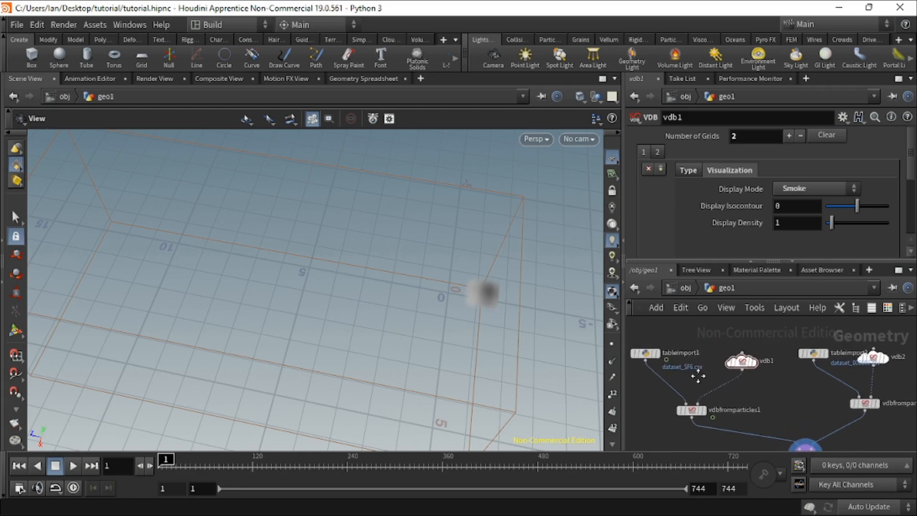
scroll(667, 361, up, 5)
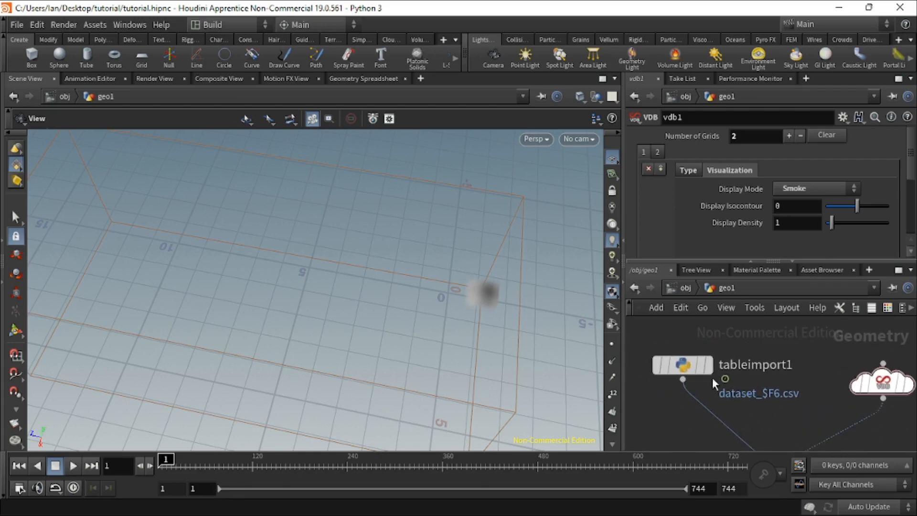
mouse_move(685, 368)
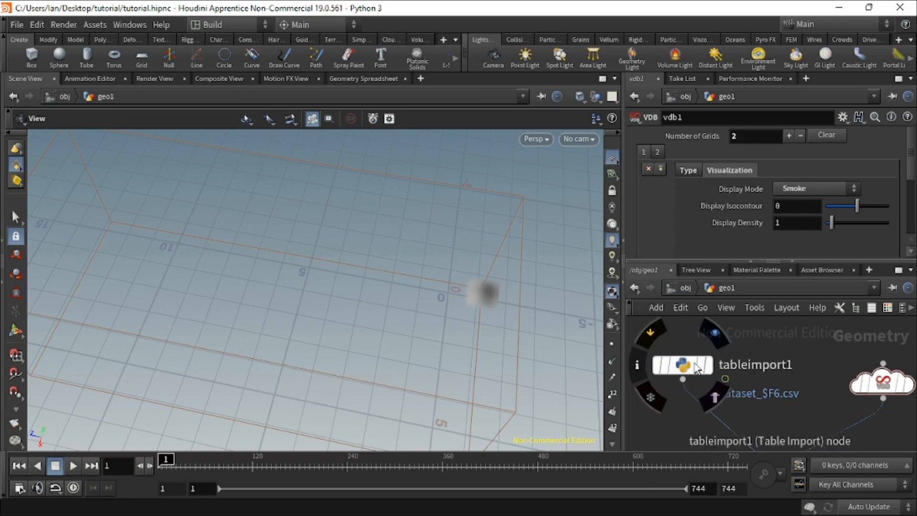
click(688, 367)
mouse_move(690, 368)
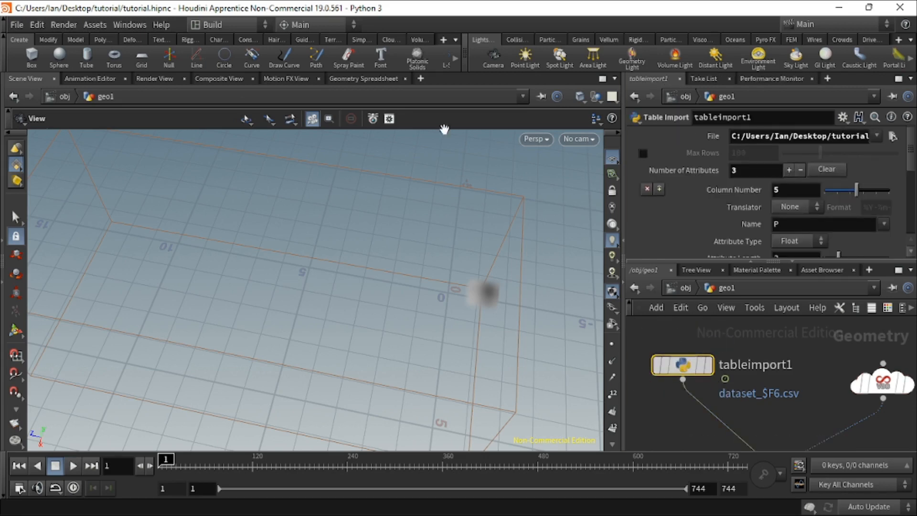
click(363, 77)
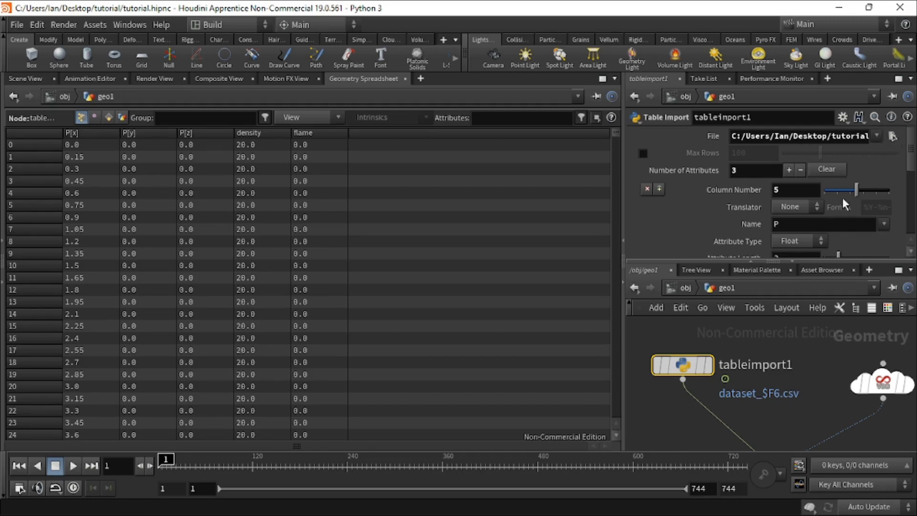
View the extracts folder from tableimport1's file chooser with sequences shown as one entry, and close it without choosing a file
click(892, 137)
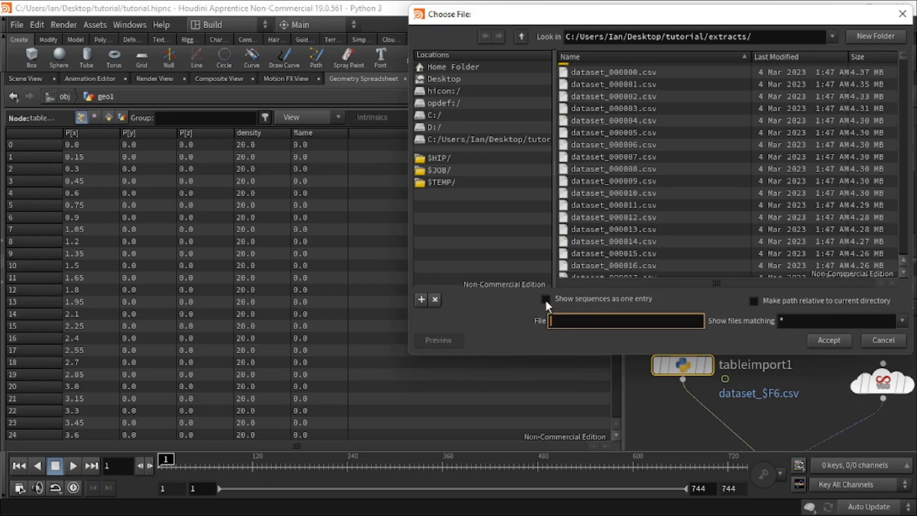
click(546, 300)
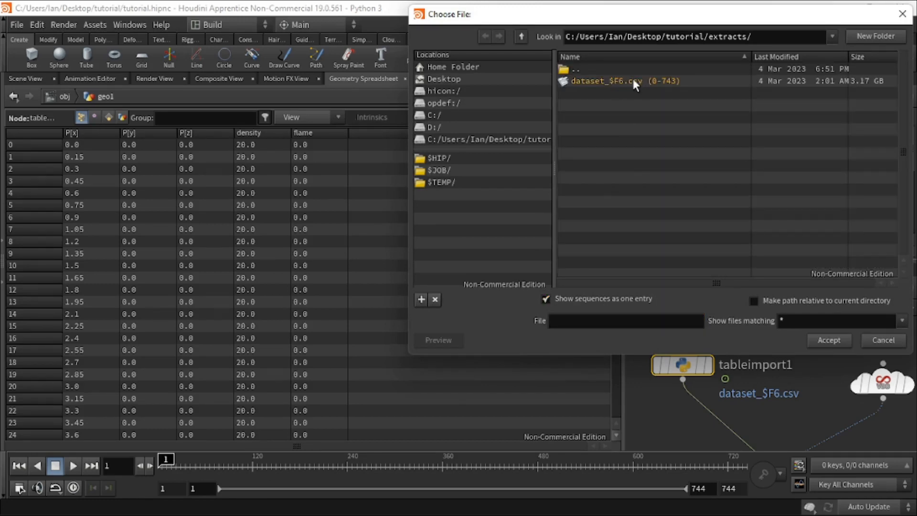
click(902, 14)
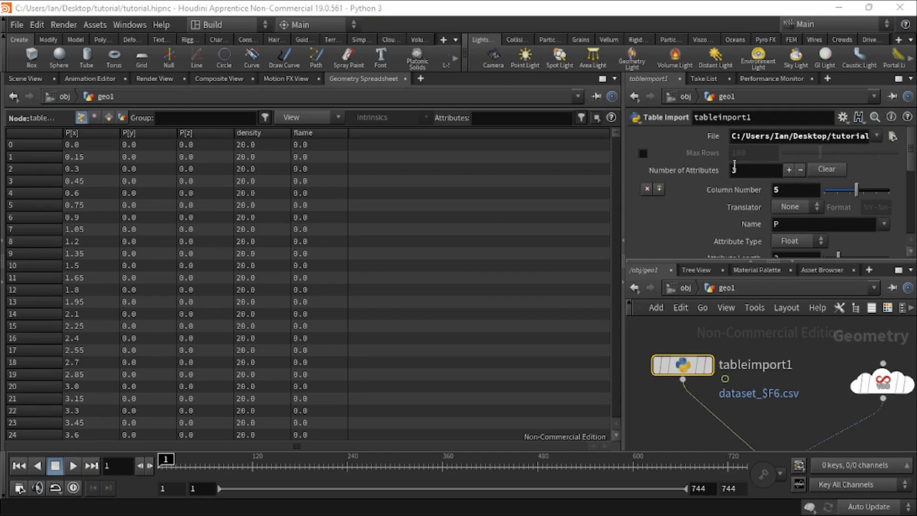
Examine tableimport1's column numbers and attribute settings for P, density and flame alongside the point rows in the Geometry Spreadsheet
scroll(753, 167, down, 6)
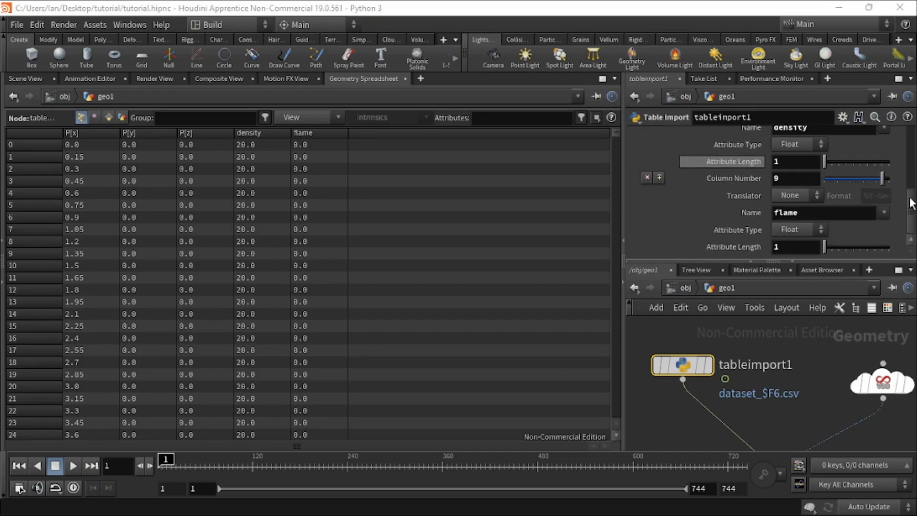
scroll(911, 199, up, 6)
drag(912, 176, 913, 155)
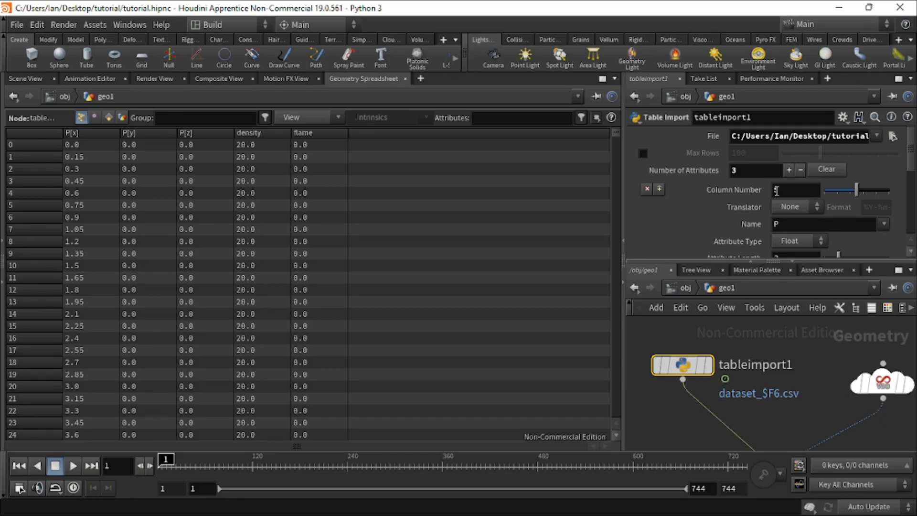
mouse_move(567, 502)
drag(616, 133, 620, 420)
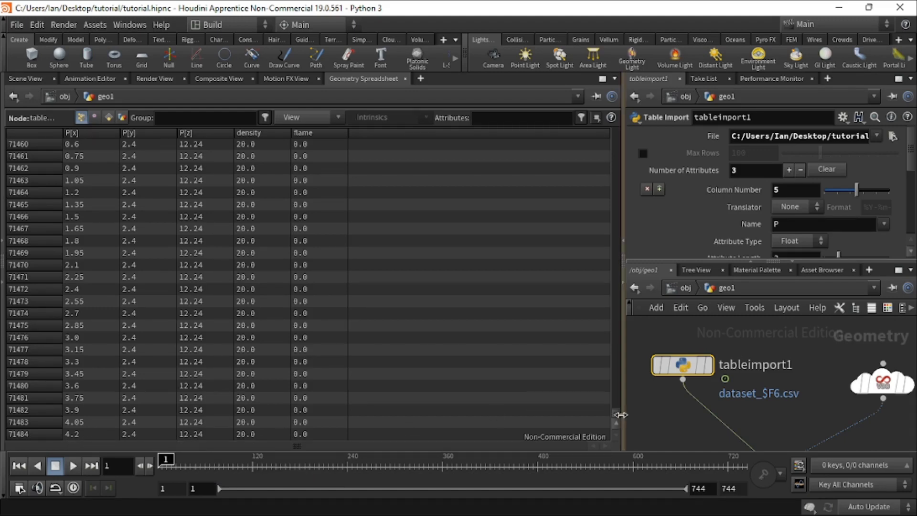
drag(616, 414, 622, 132)
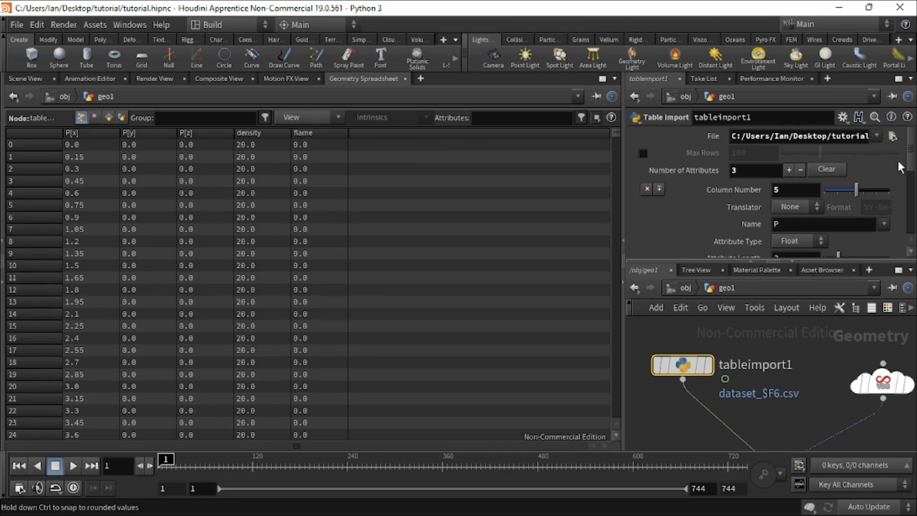
drag(910, 159, 906, 214)
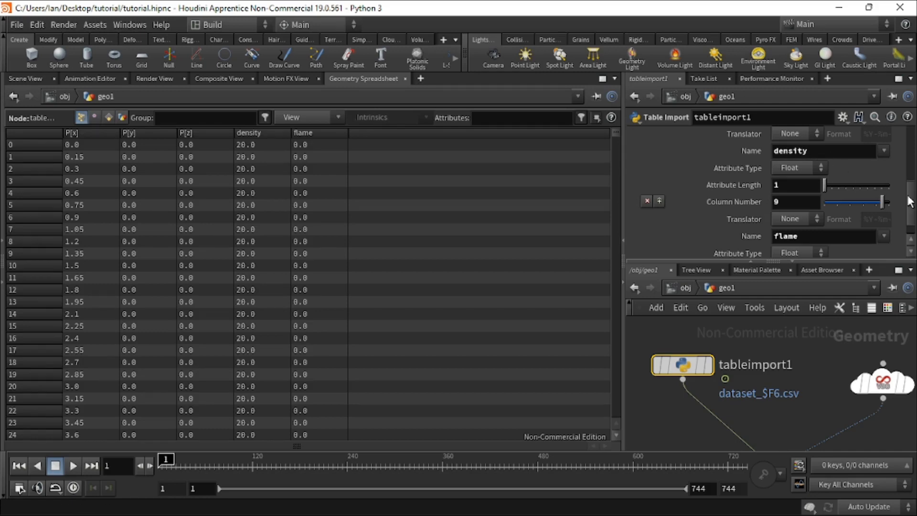
drag(908, 199, 912, 188)
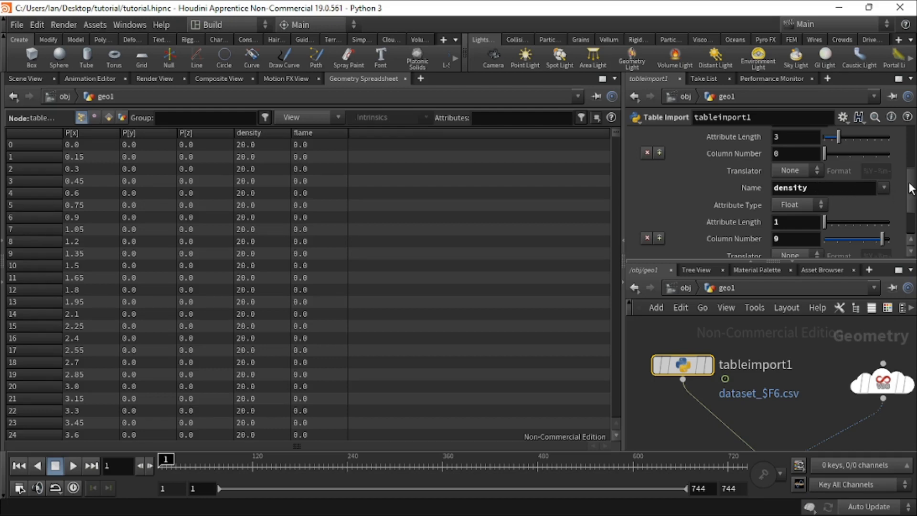
scroll(911, 188, down, 3)
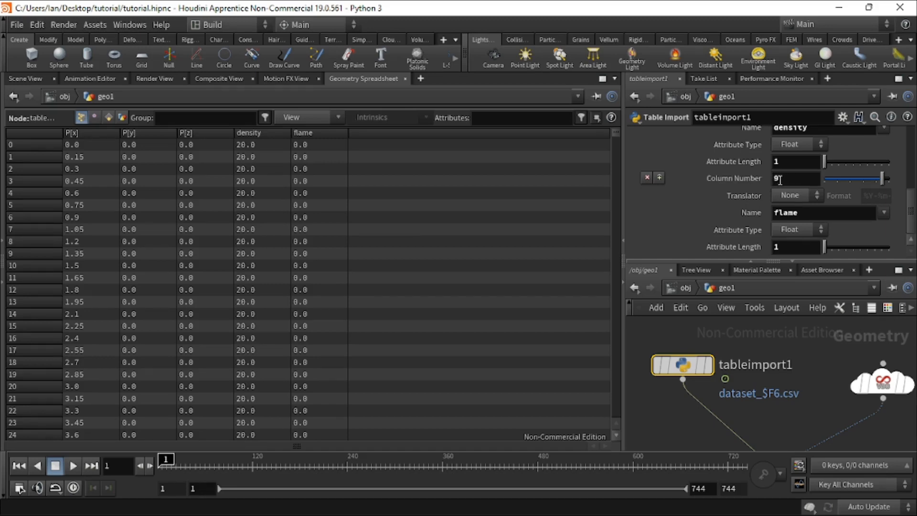
scroll(784, 182, up, 3)
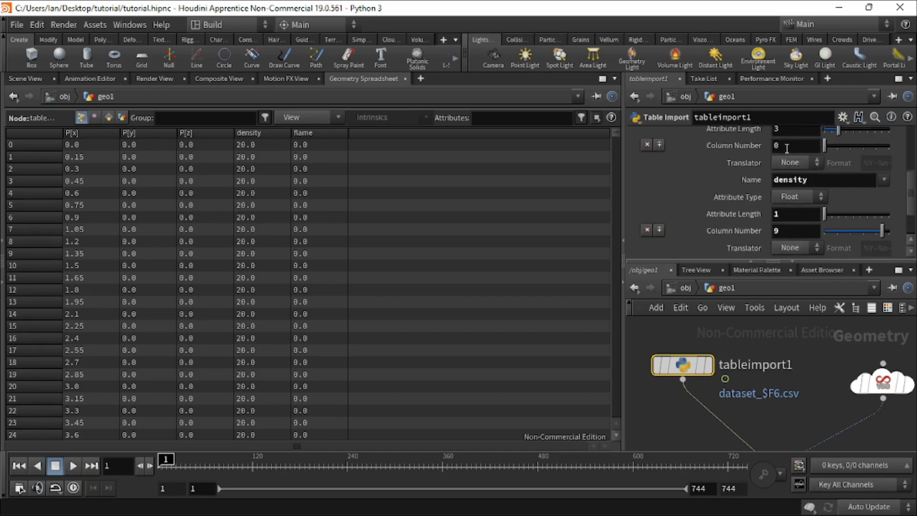
scroll(796, 185, down, 1)
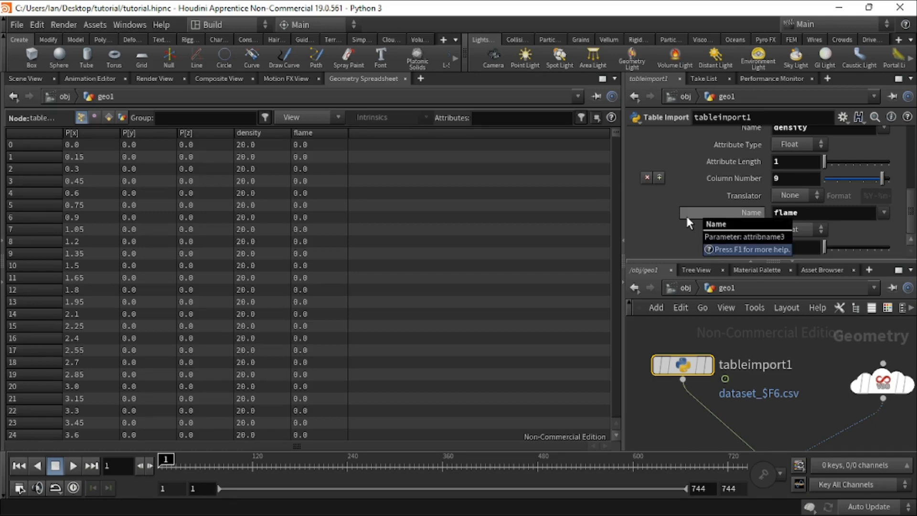
Display tableimport1 in the Scene View and inspect its point cloud up close and from several angles
click(18, 75)
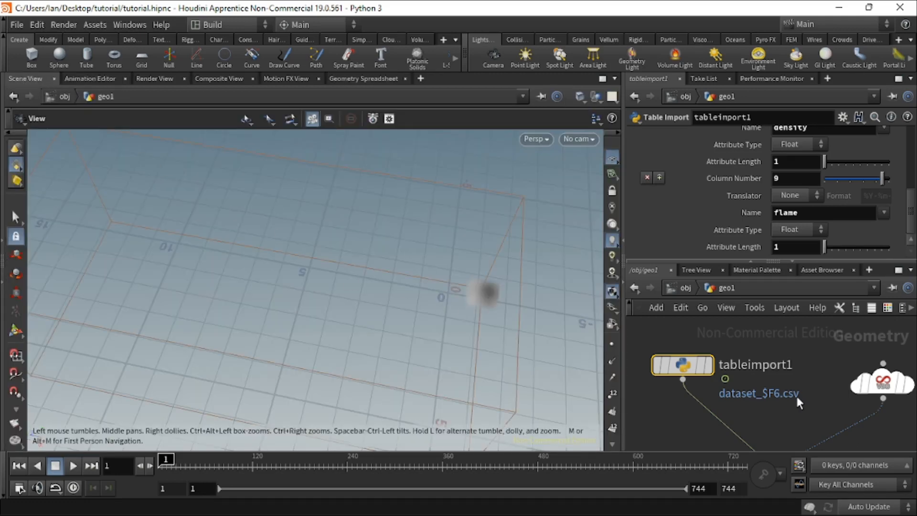
mouse_move(693, 366)
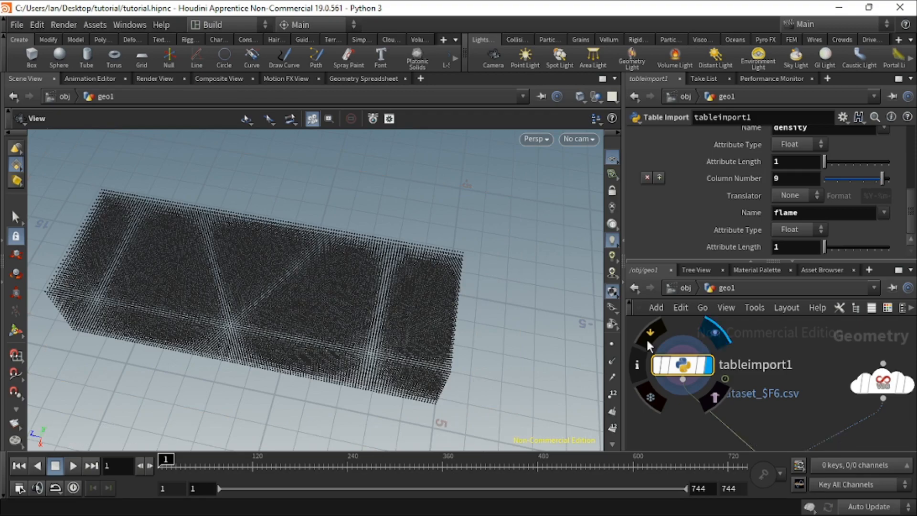
drag(346, 305, 374, 261)
middle_drag(348, 312, 455, 220)
scroll(436, 243, up, 8)
drag(436, 244, 410, 241)
scroll(409, 241, down, 10)
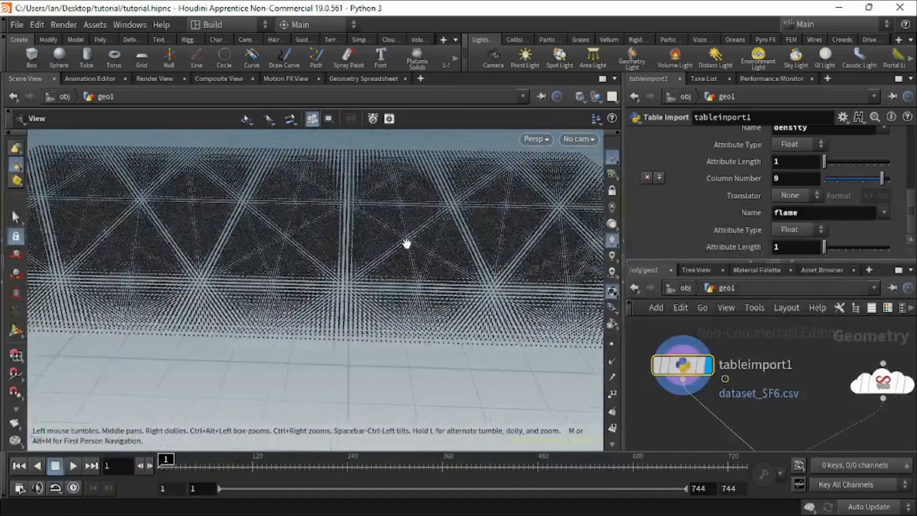
middle_drag(425, 251, 416, 256)
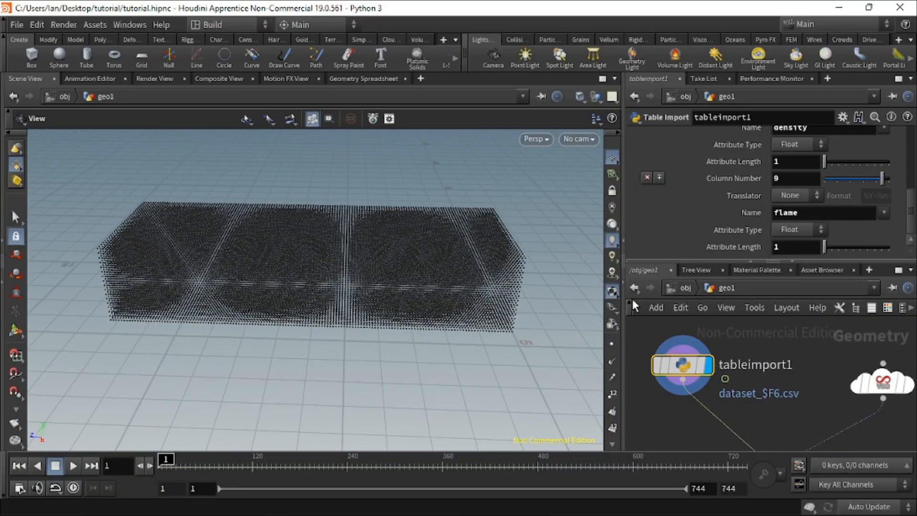
Display vdbfromparticles1, inspect its volume in the viewport, and select the node to review its parameters and input connections
scroll(738, 378, down, 4)
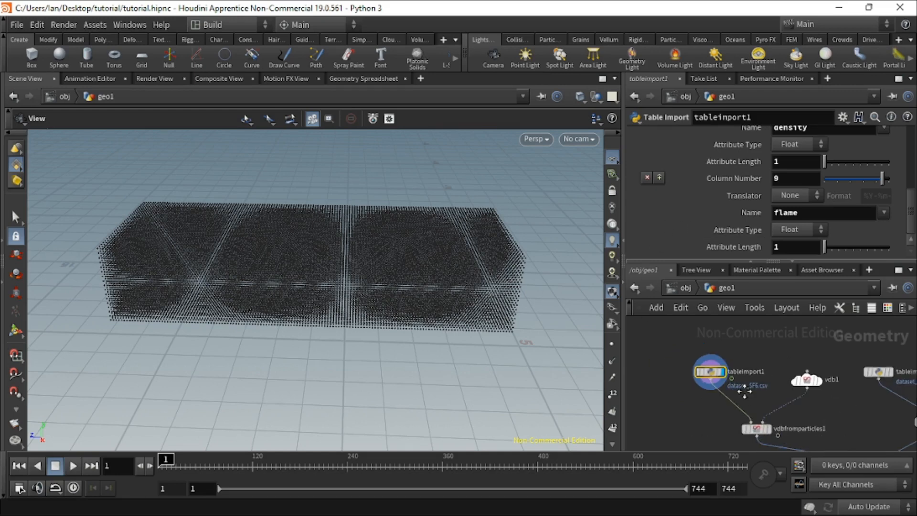
scroll(722, 368, up, 4)
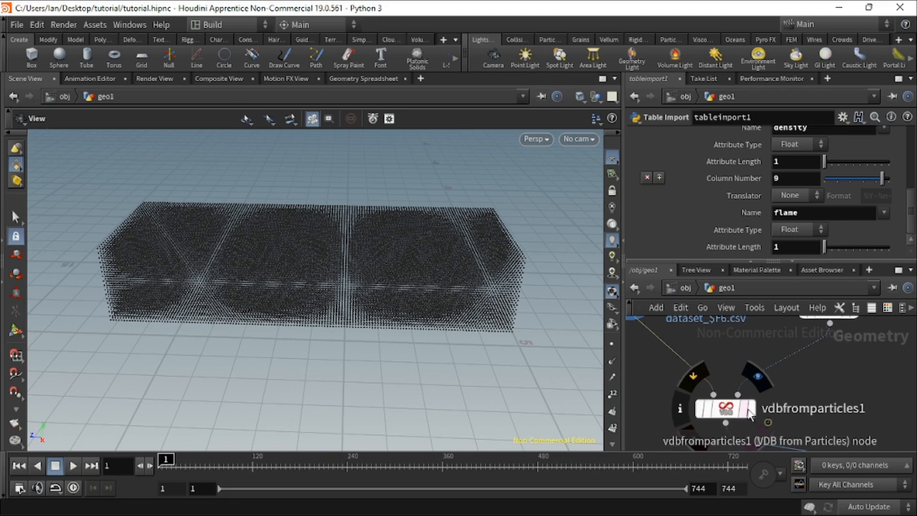
click(756, 378)
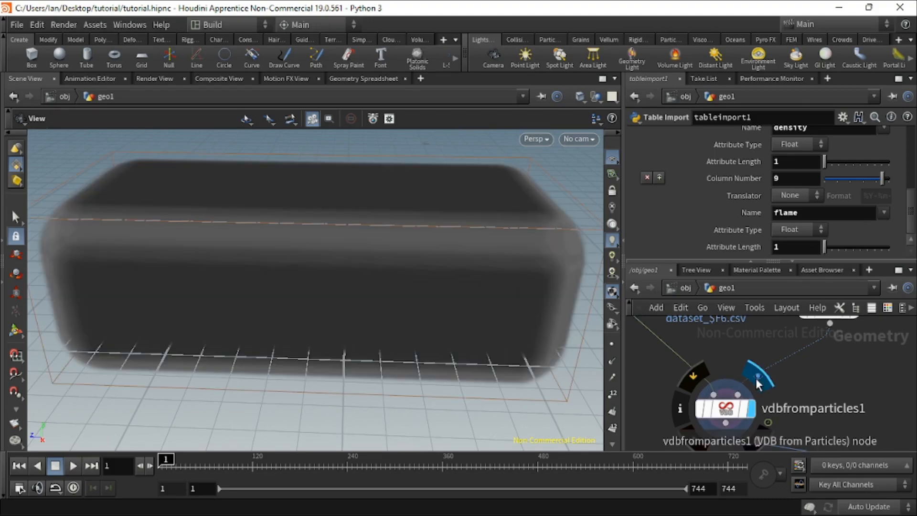
drag(410, 278, 446, 266)
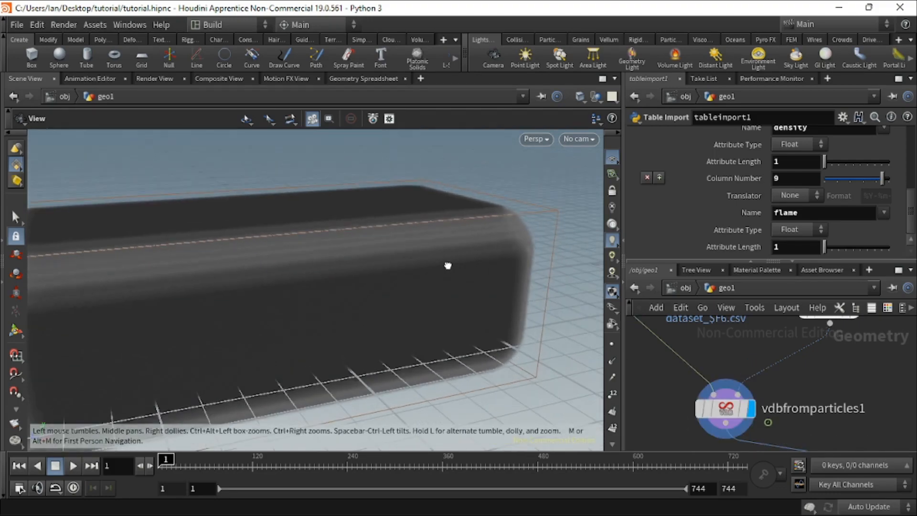
click(736, 409)
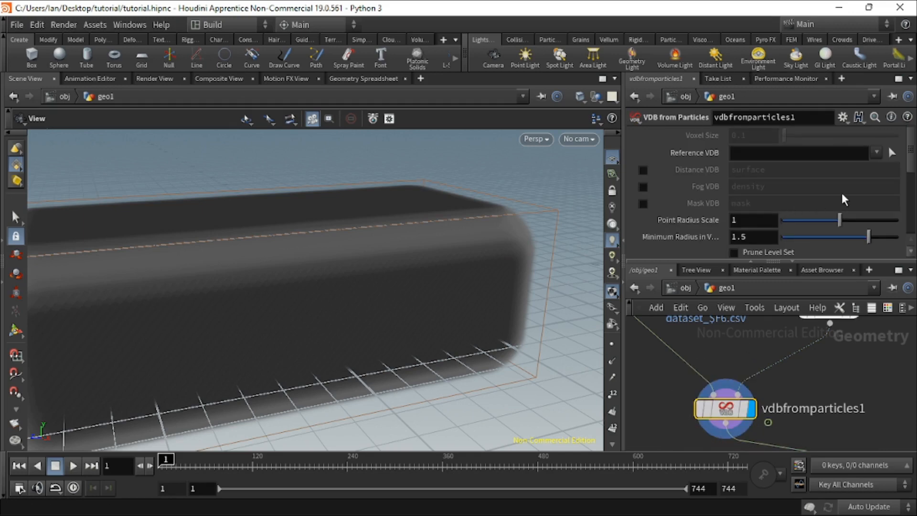
scroll(761, 324, down, 5)
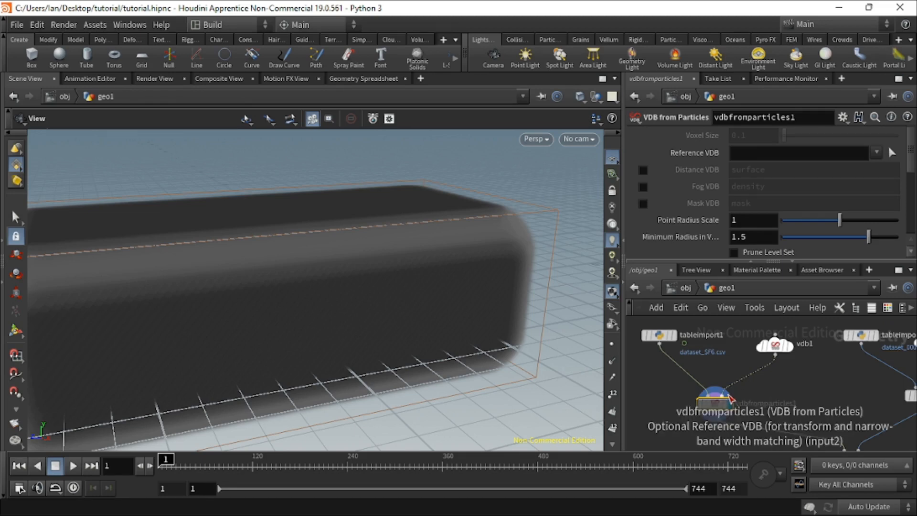
mouse_move(717, 406)
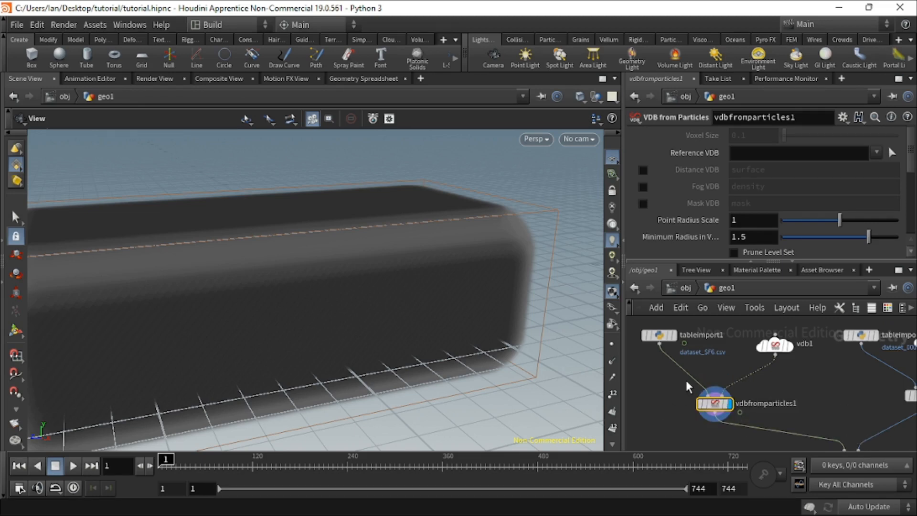
mouse_move(661, 339)
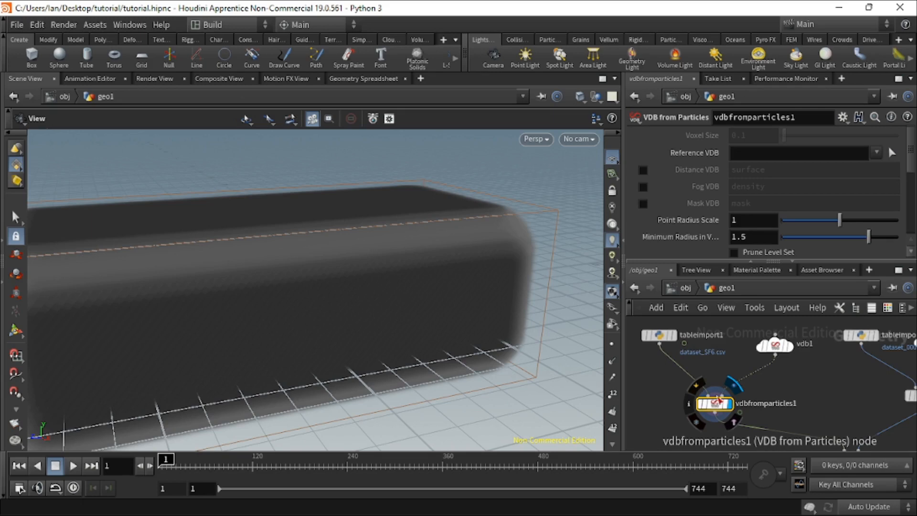
Check vdb1's voxel size, display tableimport1, and compare the voxel size with its point spacing in the Geometry Spreadsheet
click(775, 344)
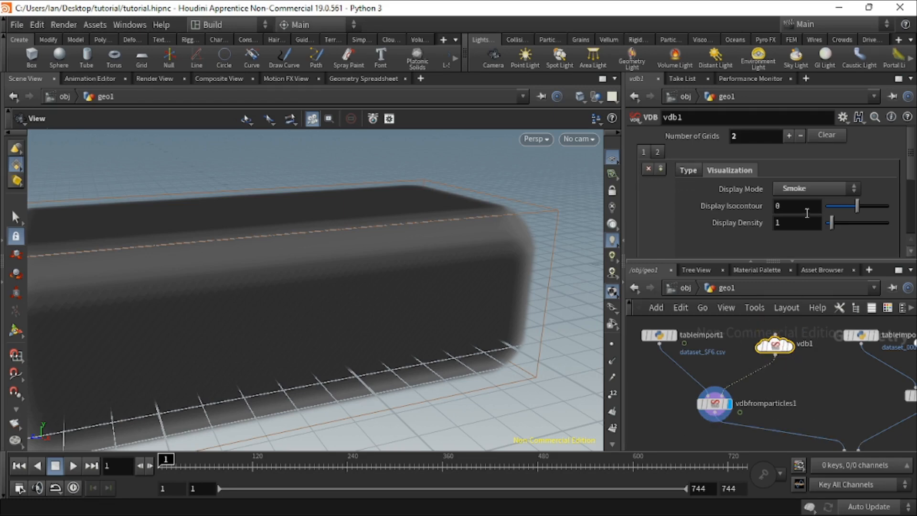
scroll(803, 203, down, 5)
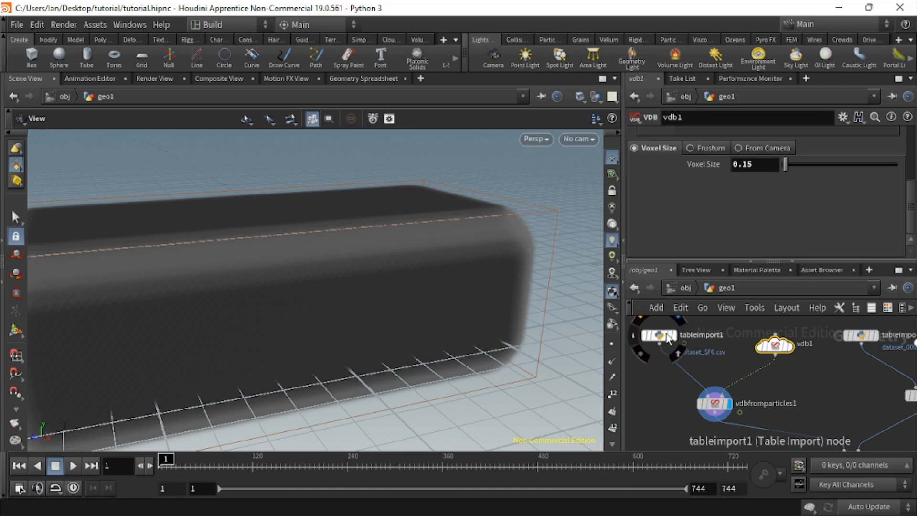
click(679, 319)
click(360, 79)
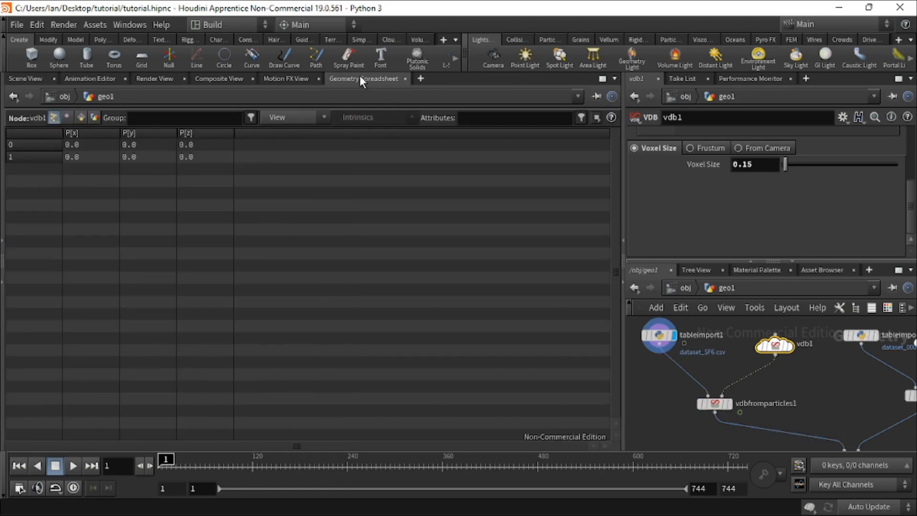
click(660, 335)
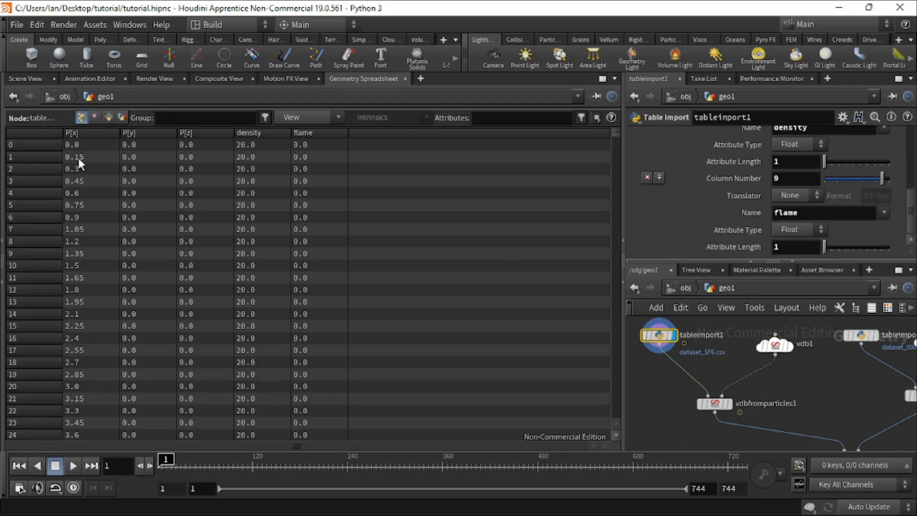
Review vdb1's voxel size and the name, class and type settings of its density and flame grids
click(775, 346)
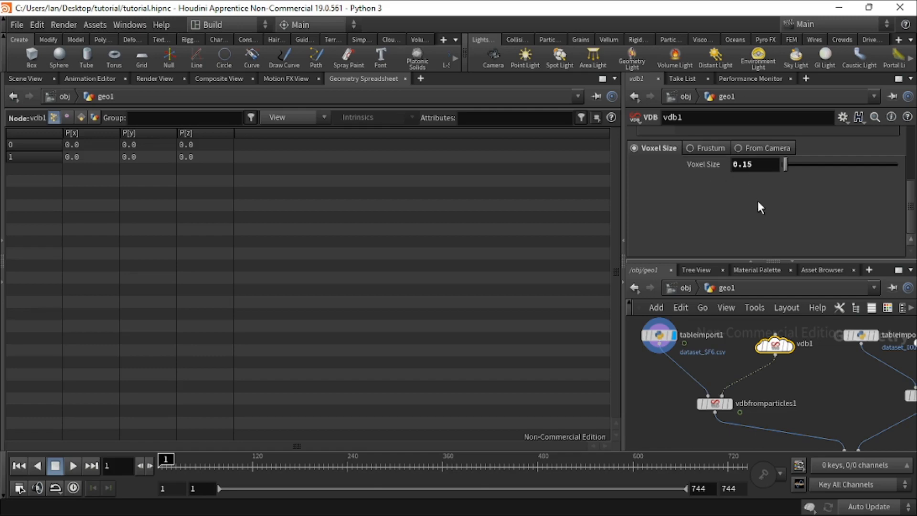
scroll(759, 203, up, 5)
scroll(760, 208, up, 1)
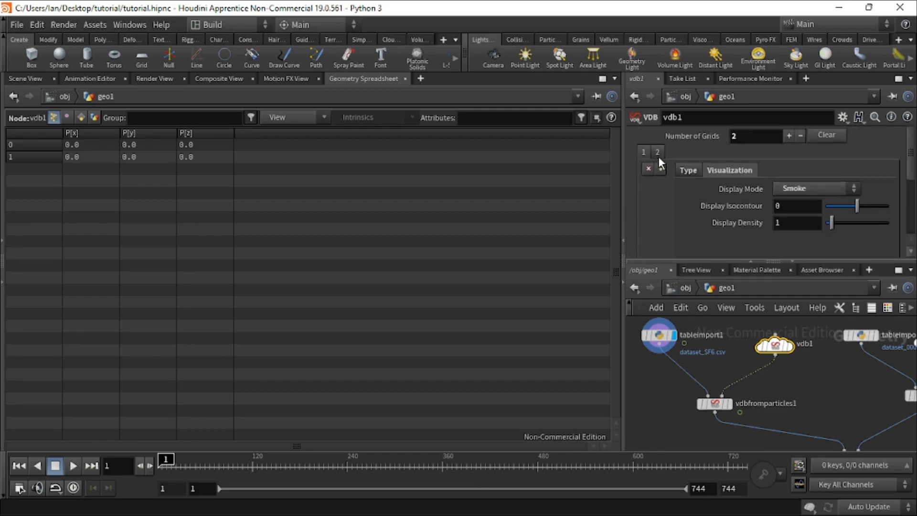
click(690, 171)
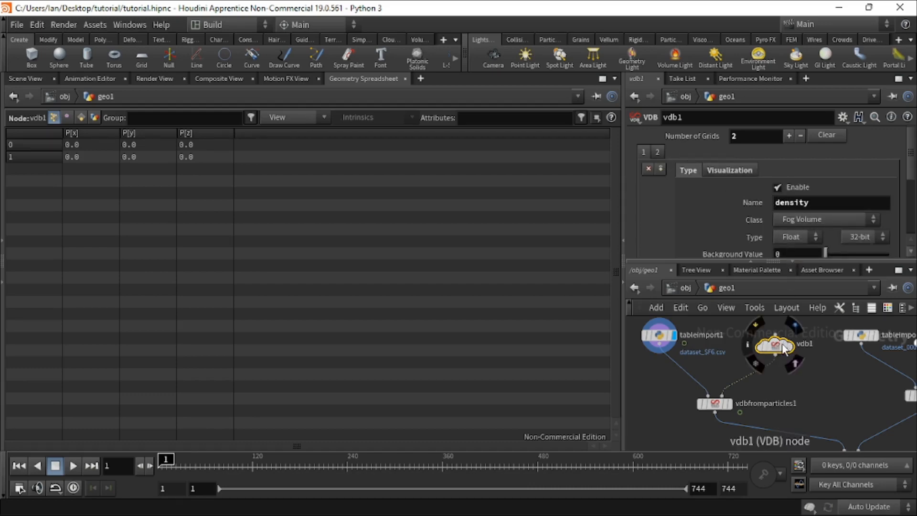
click(660, 151)
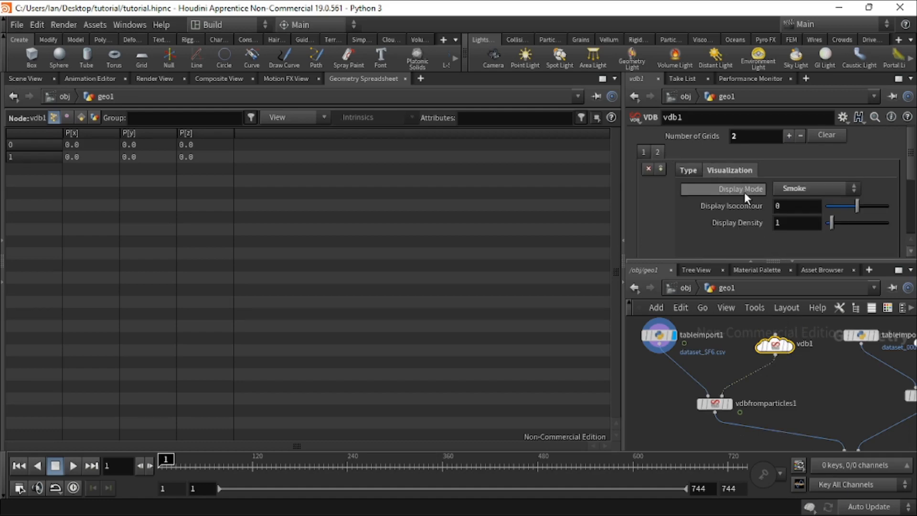
click(695, 169)
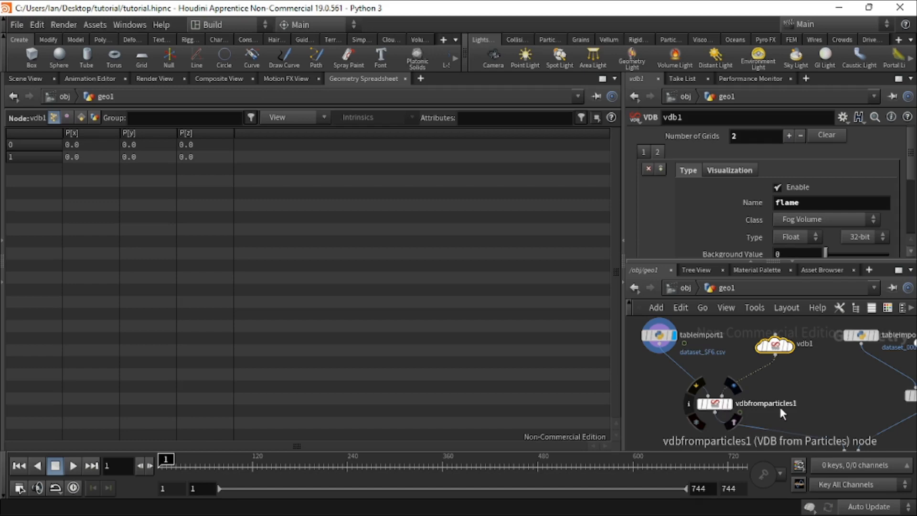
Select vdbfromparticles1, display it in the Scene View instead of the point cloud, and inspect its volume from several angles
middle_drag(747, 401, 748, 377)
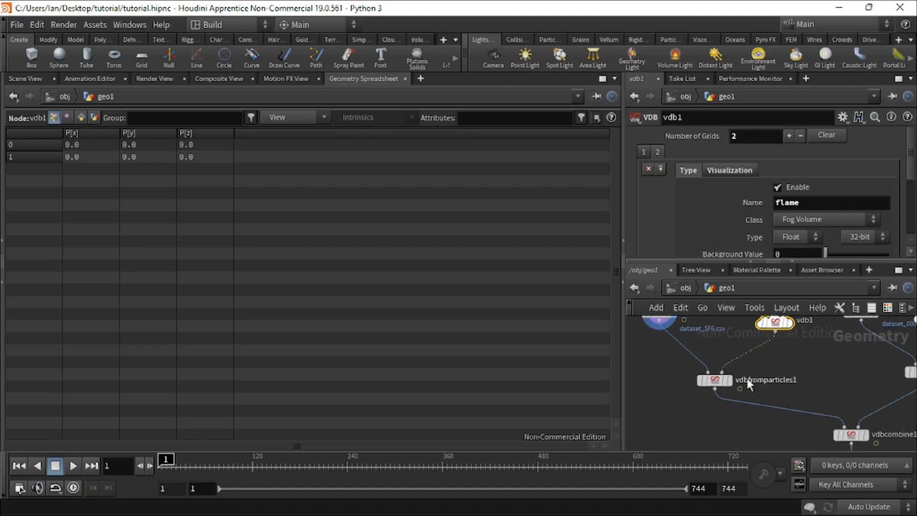
click(716, 379)
click(36, 79)
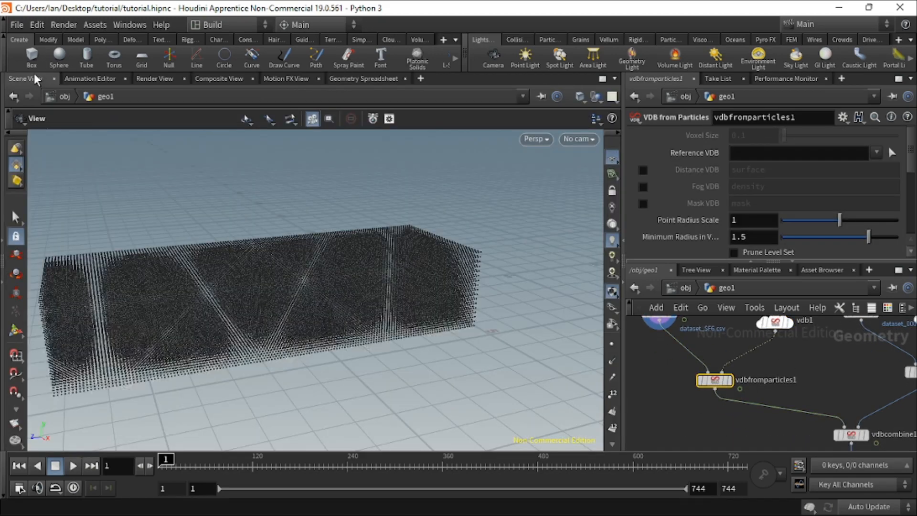
scroll(393, 274, down, 1)
middle_drag(383, 268, 449, 238)
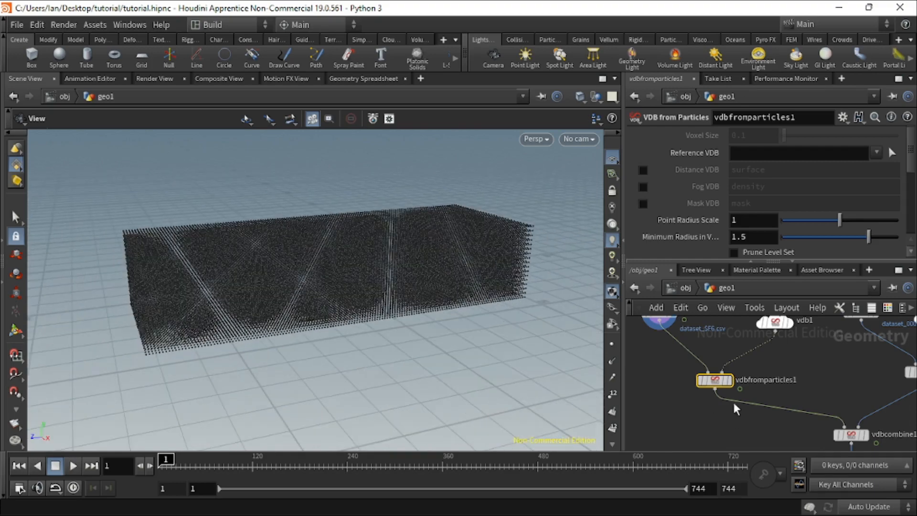
click(729, 380)
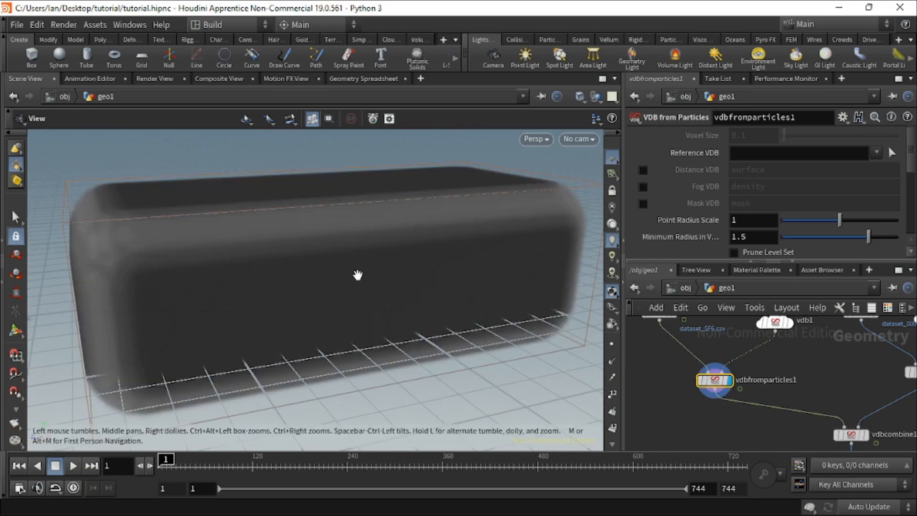
mouse_move(358, 276)
mouse_down()
mouse_move(420, 231)
mouse_move(400, 262)
mouse_move(361, 289)
mouse_up()
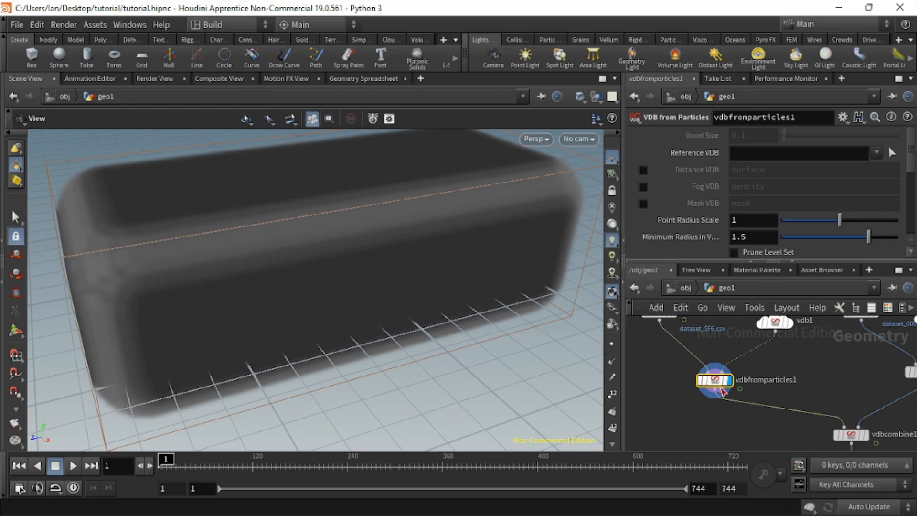
scroll(746, 398, down, 2)
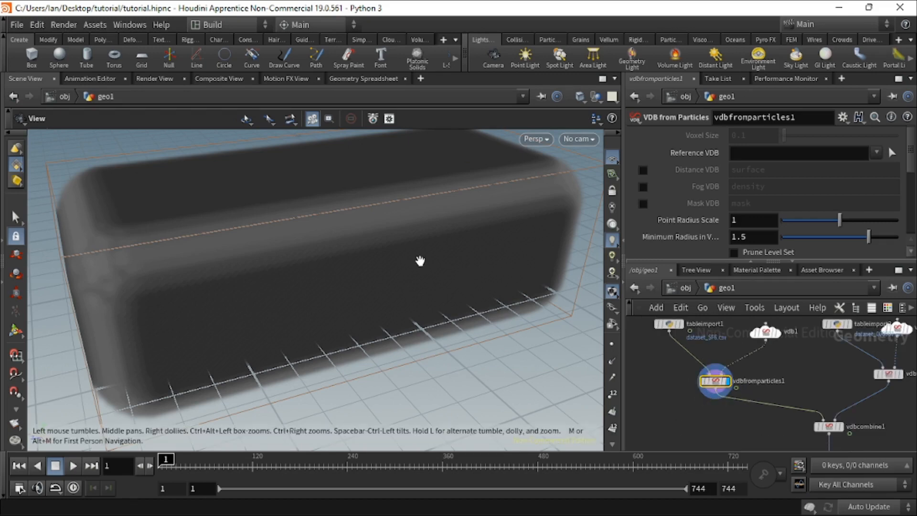
drag(420, 260, 425, 280)
scroll(427, 297, down, 2)
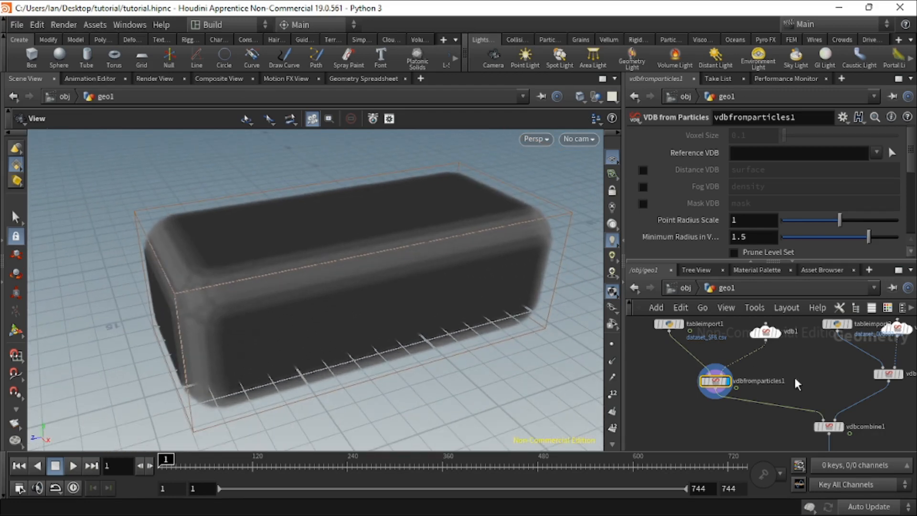
Open tableimport2's file chooser, list the dataset sequence as individual CSV files, and close it without choosing a file
scroll(828, 378, down, 2)
scroll(826, 375, up, 4)
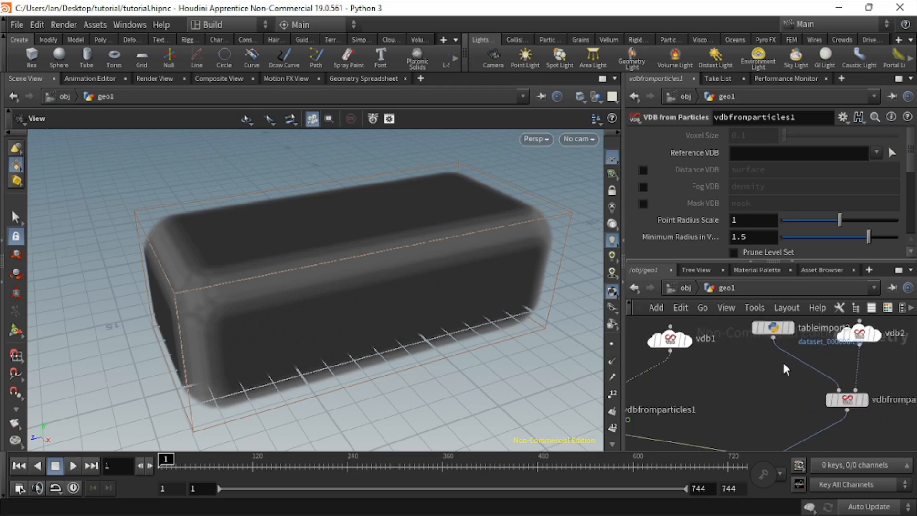
mouse_move(759, 343)
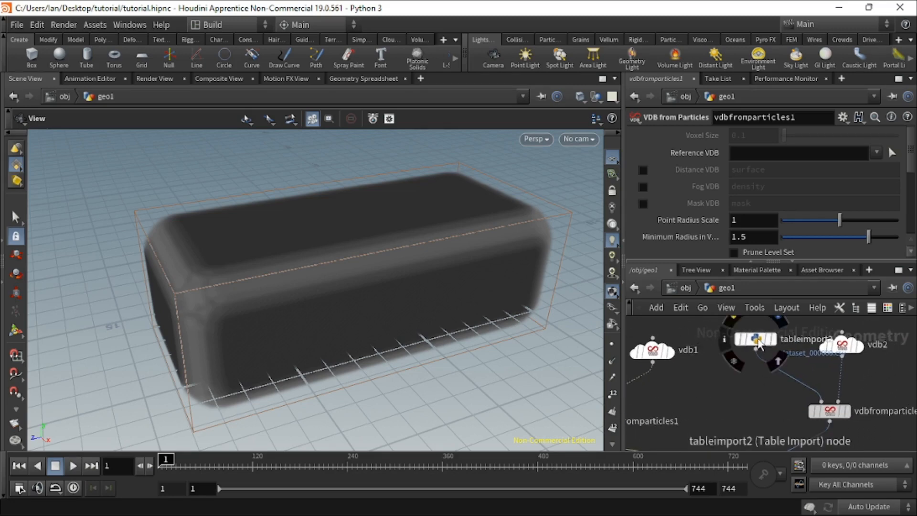
click(756, 340)
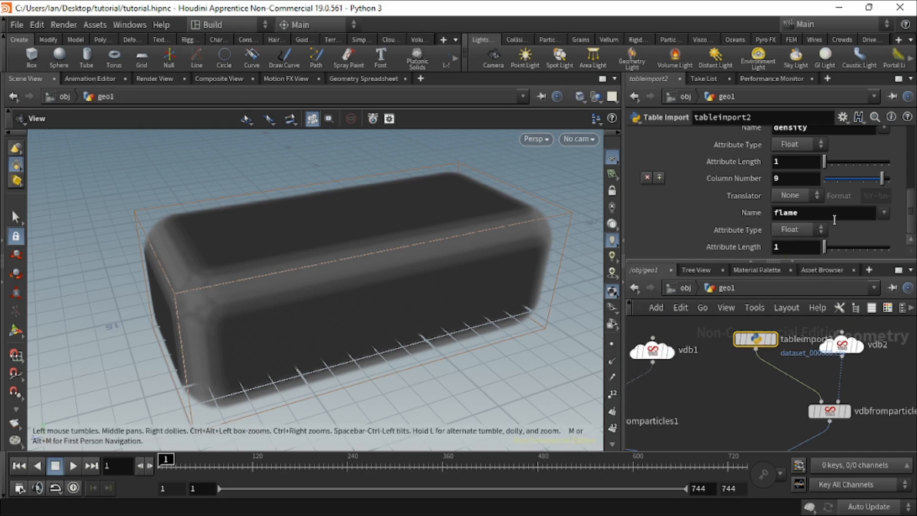
scroll(890, 210, up, 6)
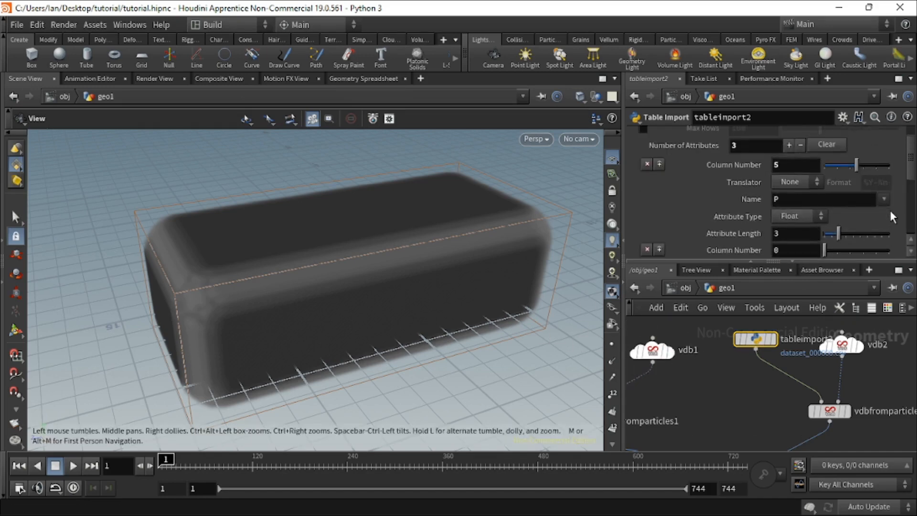
click(895, 138)
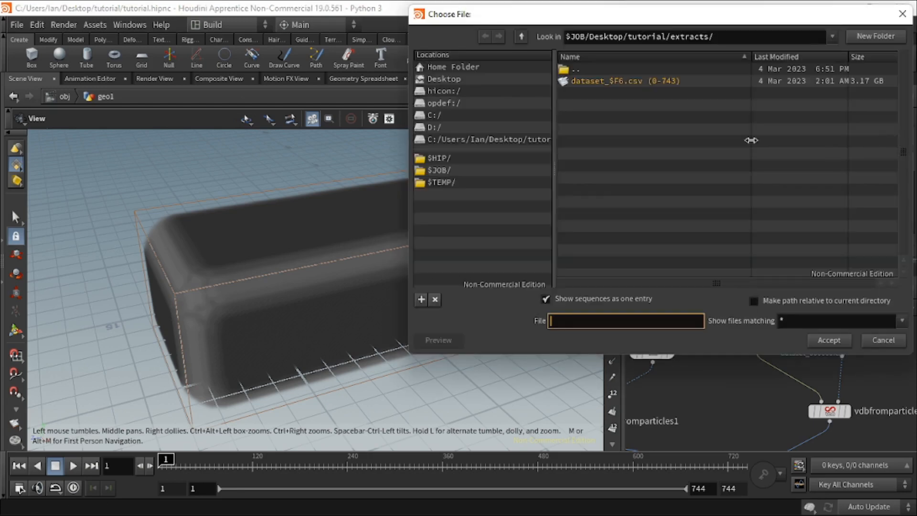
click(545, 300)
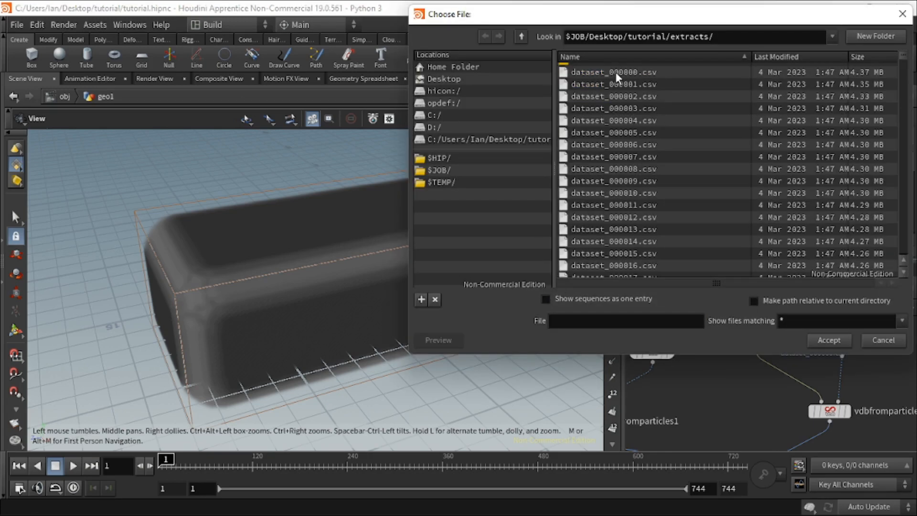
click(902, 14)
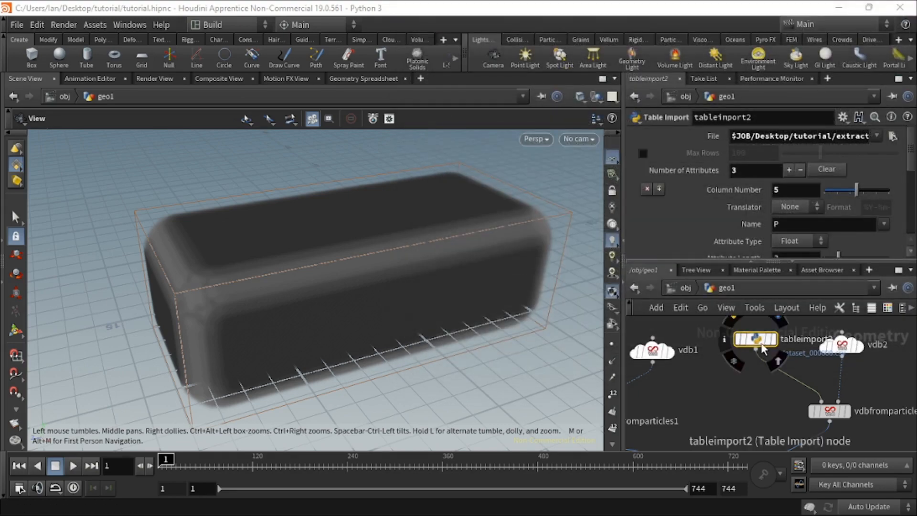
Select vdbcombine1 and examine its density and flame groups, Subtract operation, multipliers and resampling settings
scroll(812, 383, down, 5)
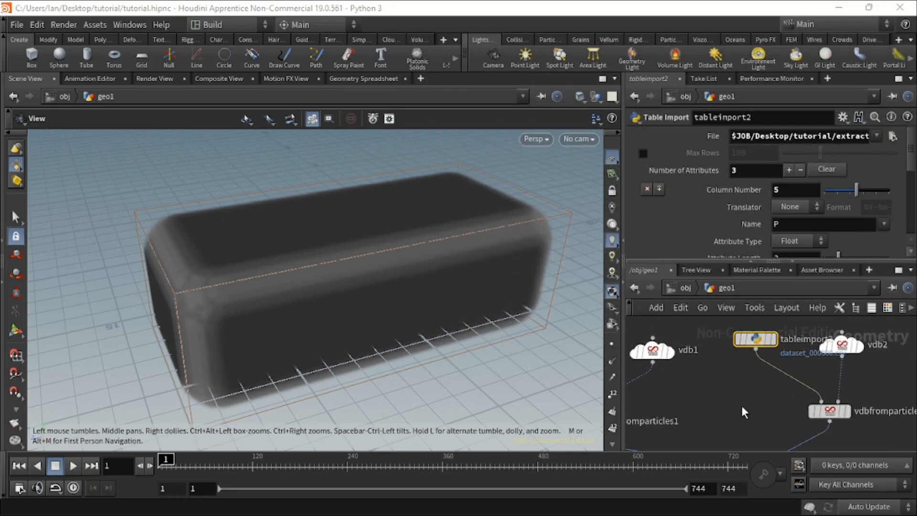
scroll(736, 410, up, 5)
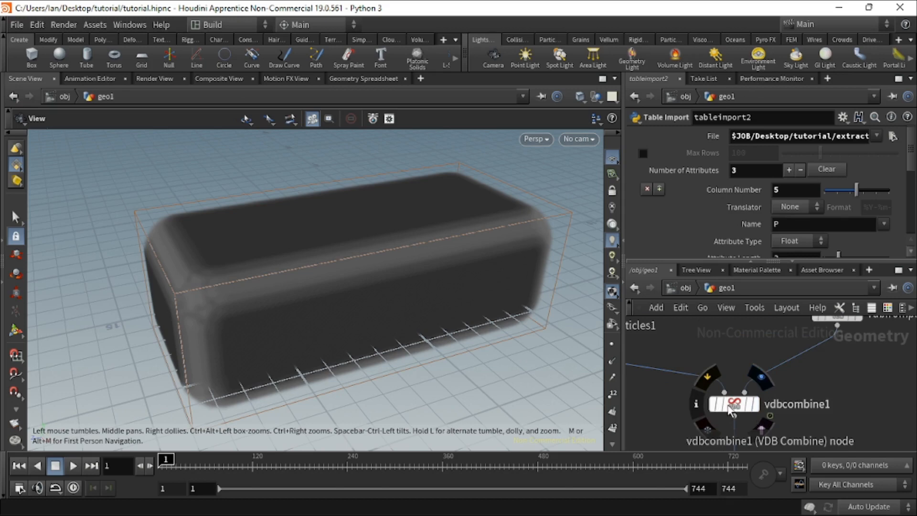
click(734, 404)
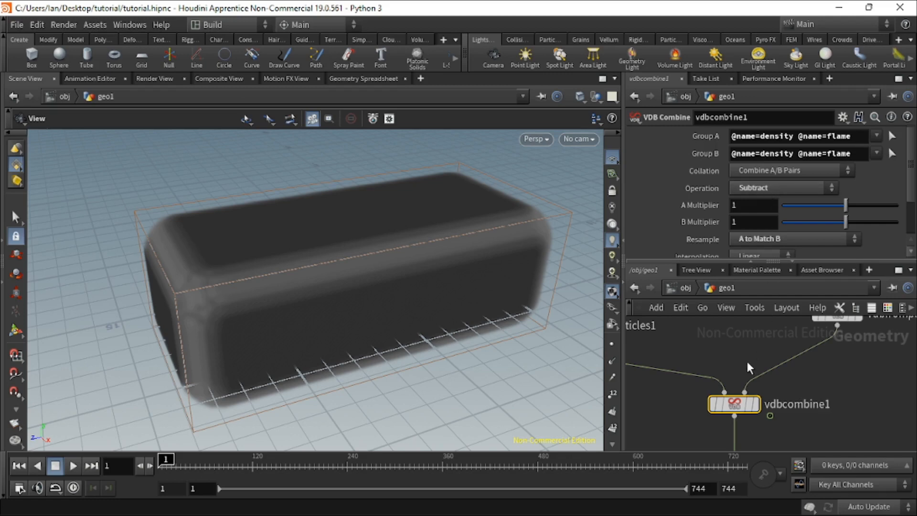
scroll(749, 368, down, 5)
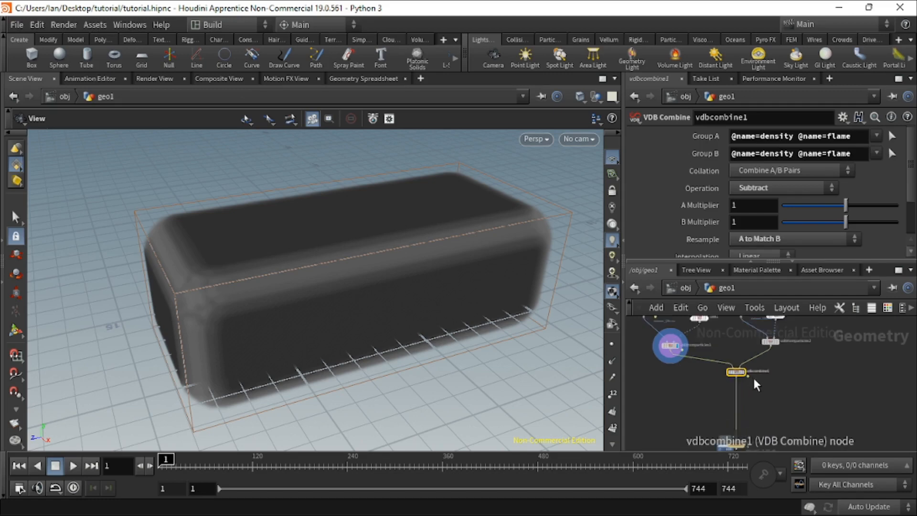
scroll(755, 385, up, 3)
scroll(853, 218, down, 1)
scroll(849, 208, down, 2)
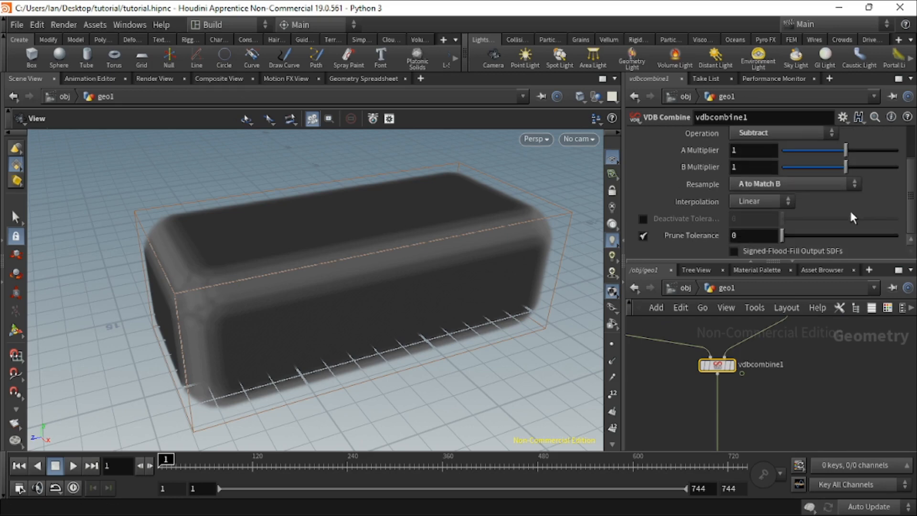
scroll(850, 208, up, 3)
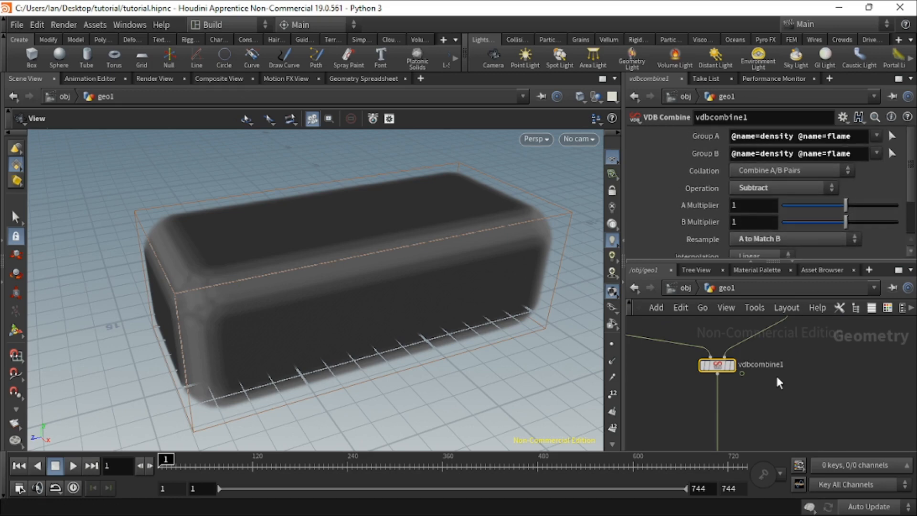
scroll(776, 374, down, 1)
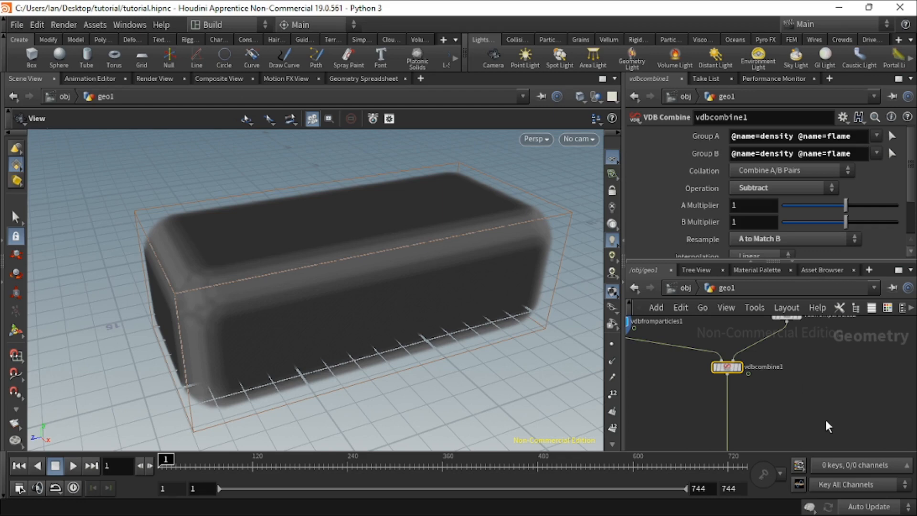
Follow the network down to filecache1 and examine its base name, VDB format, base folder, frame range and save-to-disk options
scroll(808, 380, down, 3)
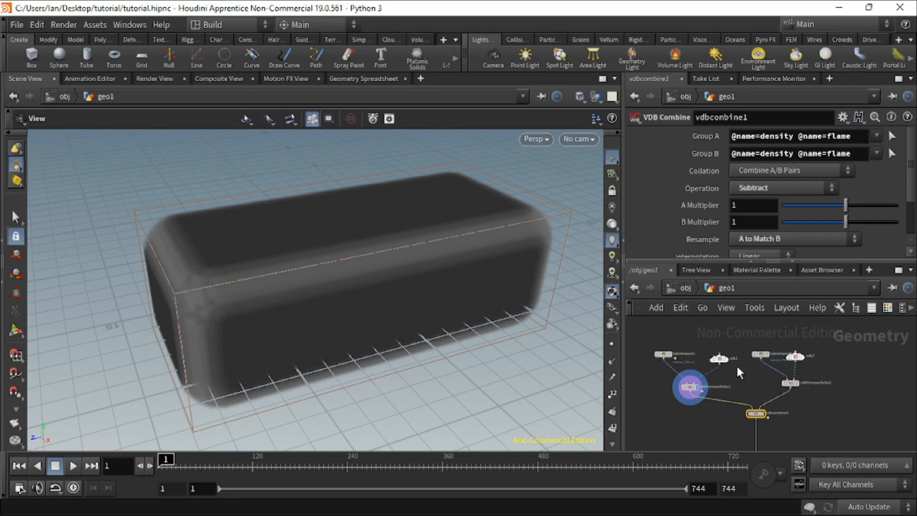
scroll(753, 391, up, 1)
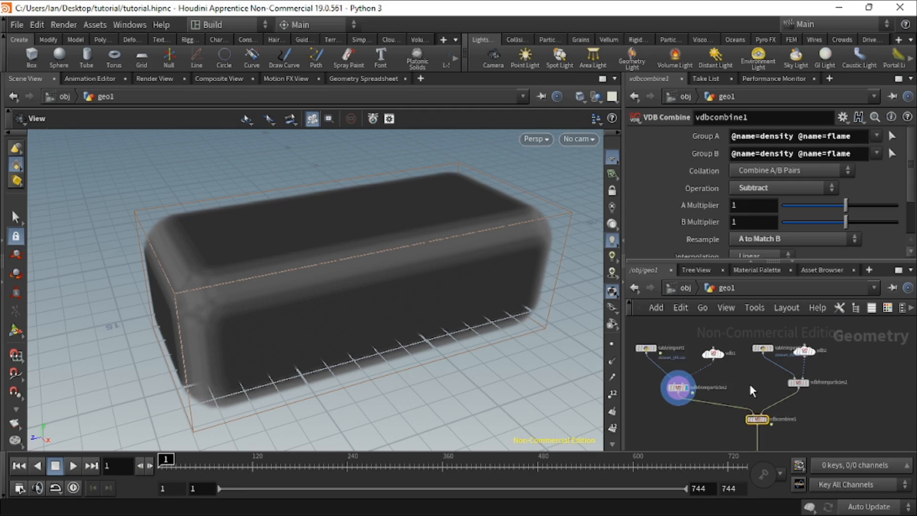
scroll(750, 386, up, 1)
middle_drag(748, 394, 746, 350)
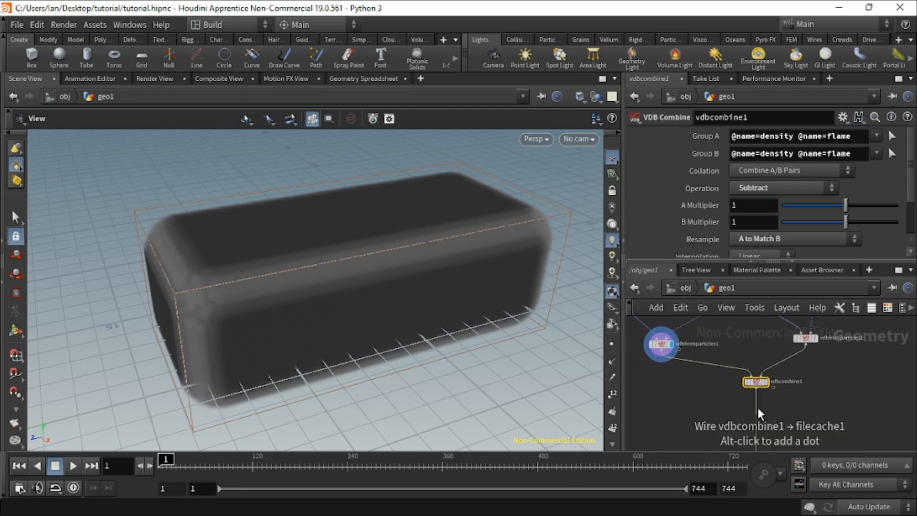
middle_drag(759, 414, 747, 351)
scroll(752, 415, up, 3)
middle_drag(753, 412, 749, 358)
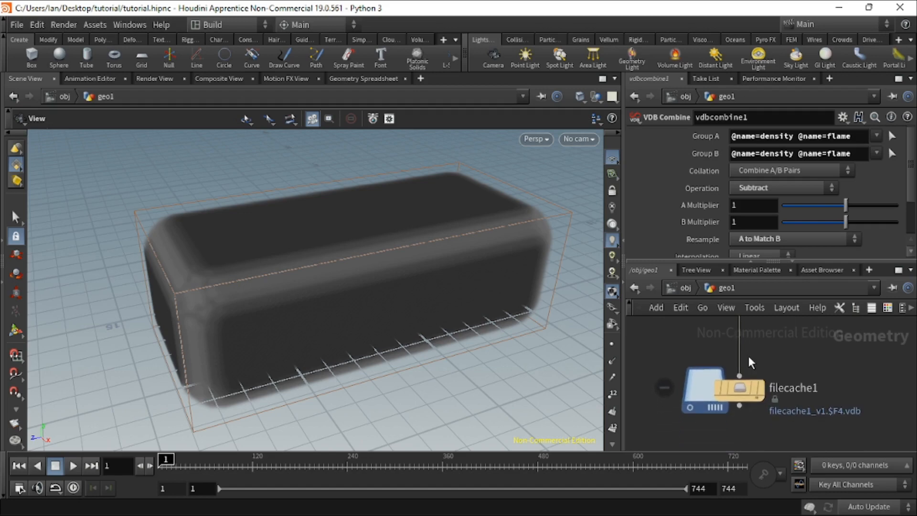
mouse_move(749, 395)
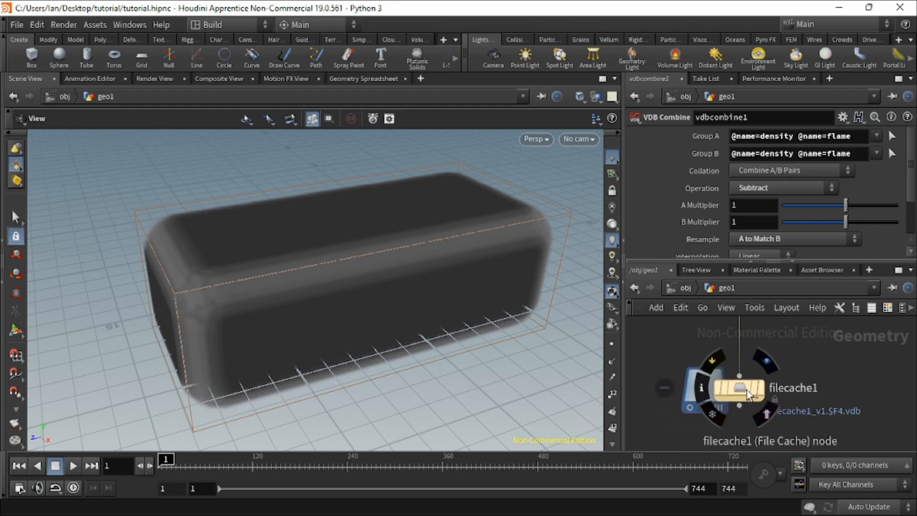
click(749, 394)
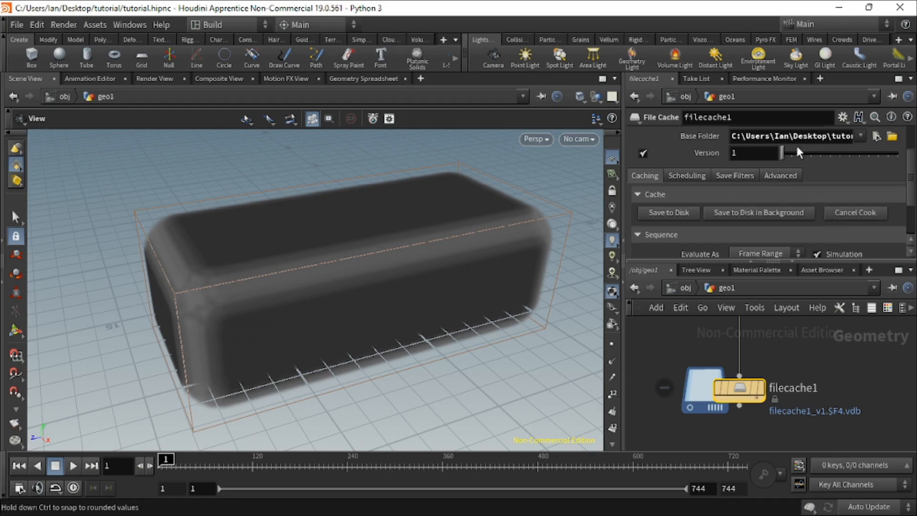
scroll(753, 211, down, 2)
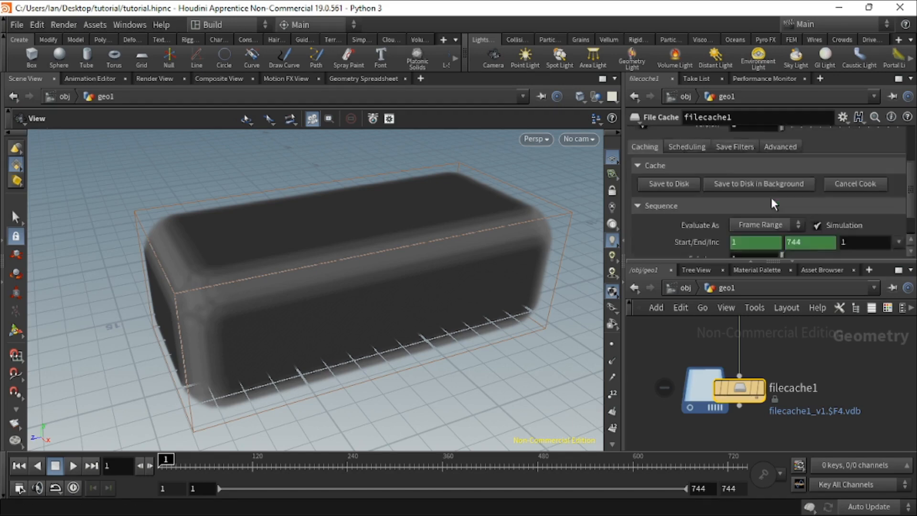
scroll(774, 205, up, 4)
scroll(666, 215, down, 2)
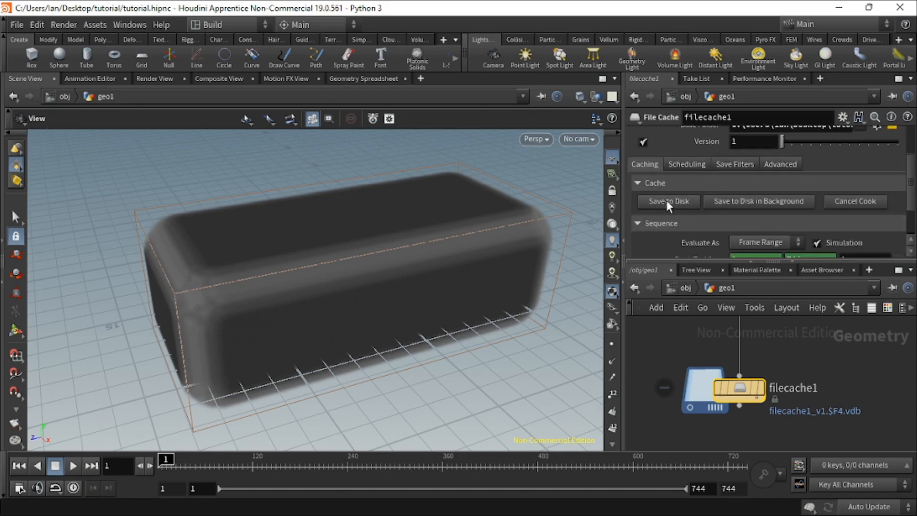
scroll(783, 203, up, 4)
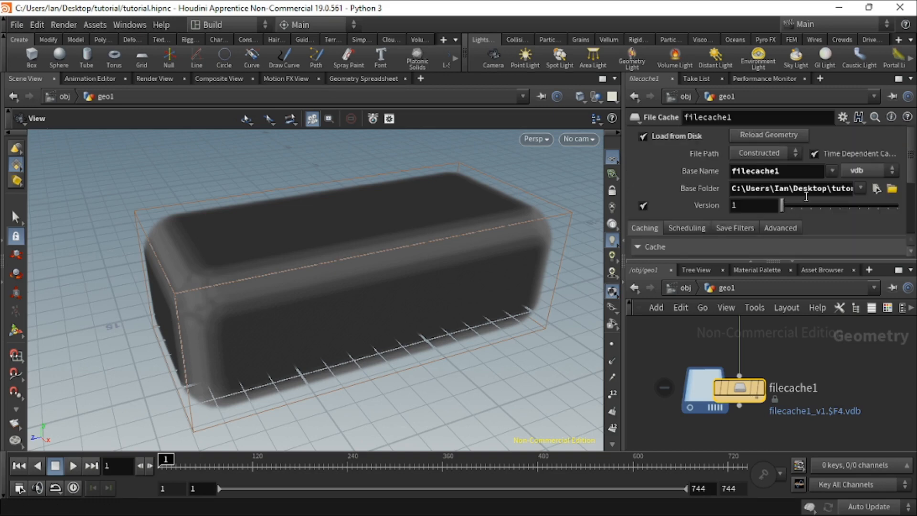
Keep vdb as filecache1's file type and examine the cached VDB sequence in the tutorial/vdb/filecache1/v1 folder in File Explorer
click(874, 171)
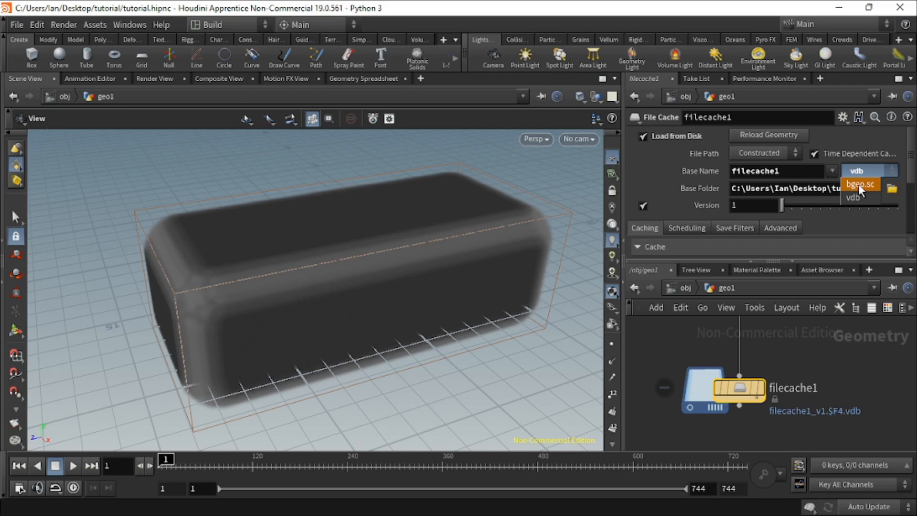
click(856, 196)
mouse_move(449, 503)
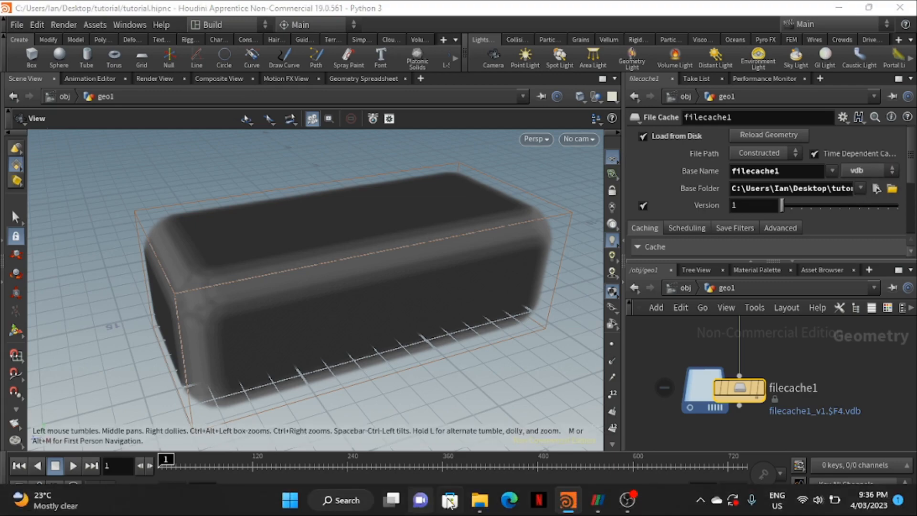
click(480, 501)
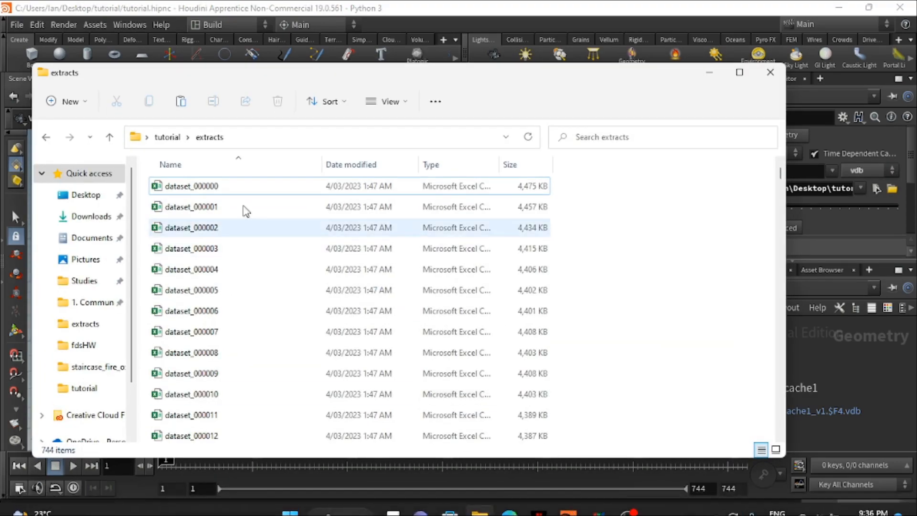
click(47, 137)
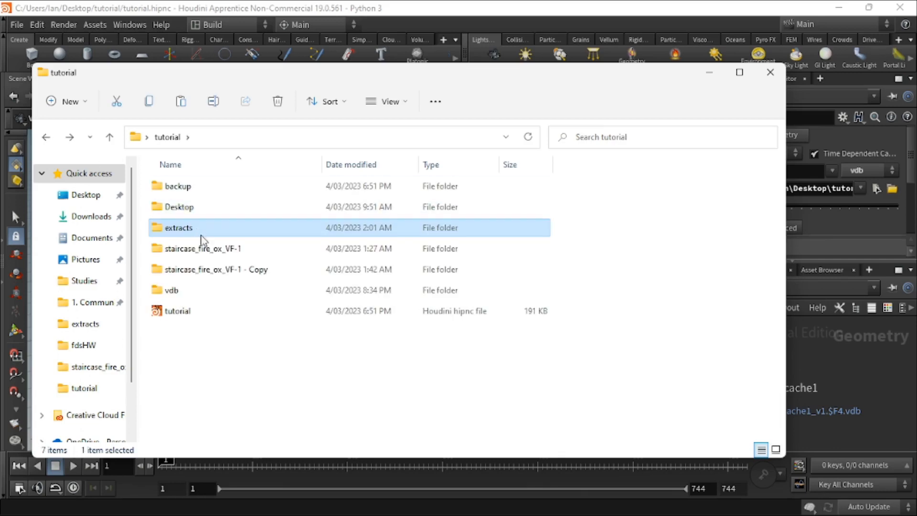
double_click(199, 292)
click(204, 193)
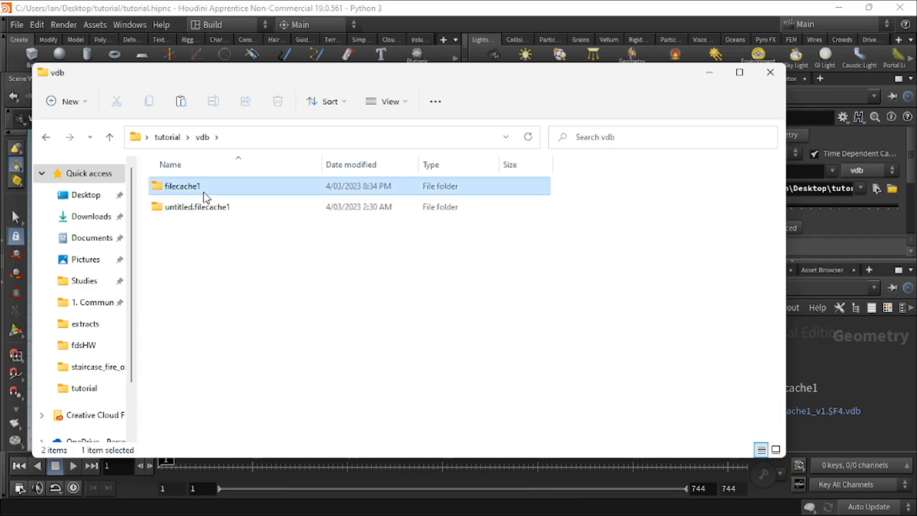
double_click(205, 193)
double_click(205, 193)
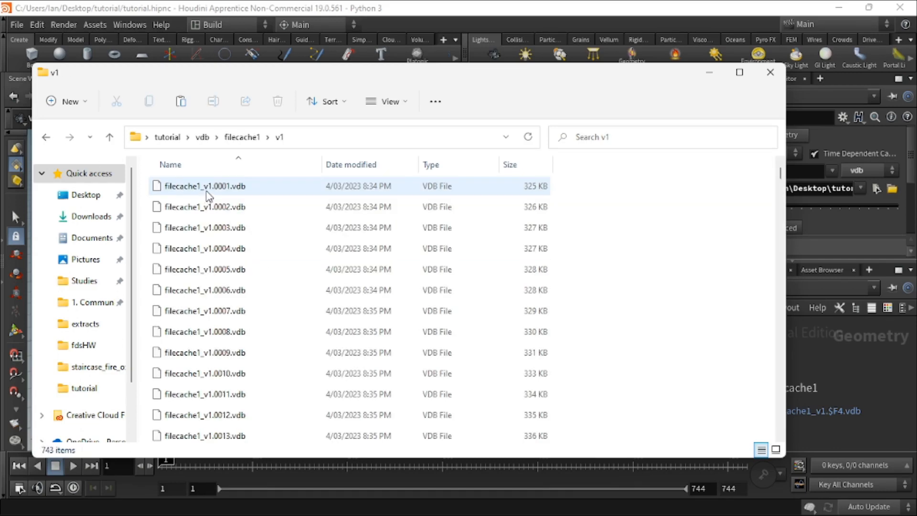
scroll(209, 193, down, 12)
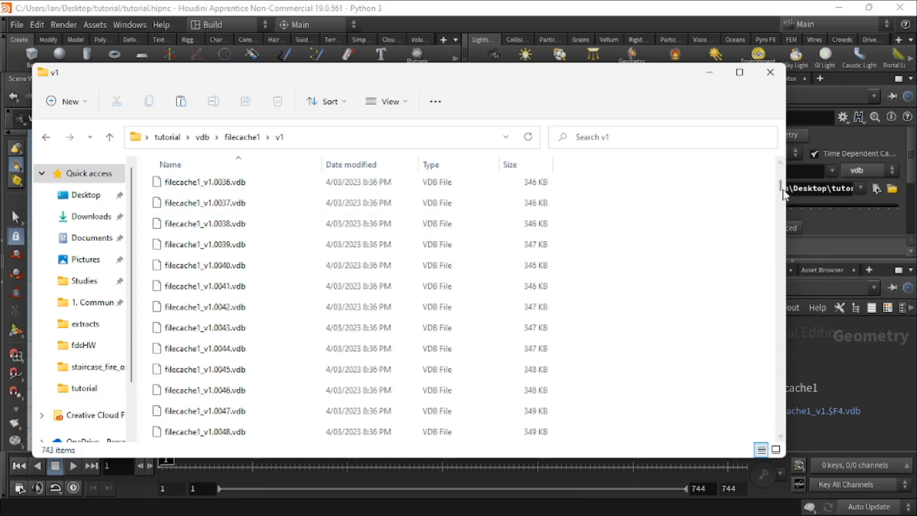
drag(783, 194, 781, 174)
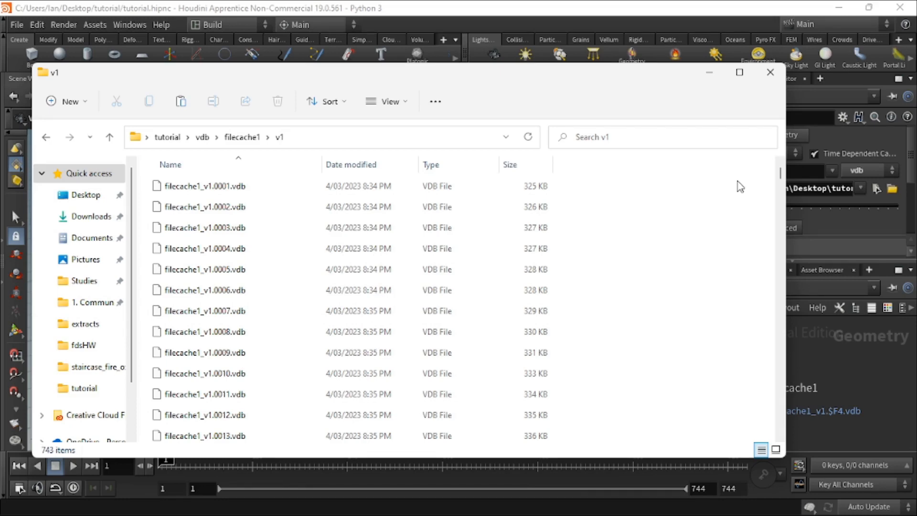
mouse_move(635, 510)
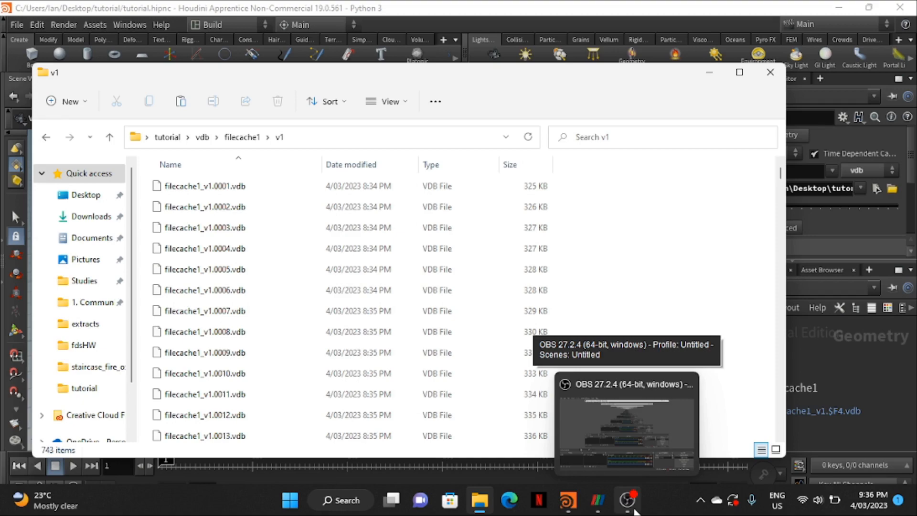
click(634, 510)
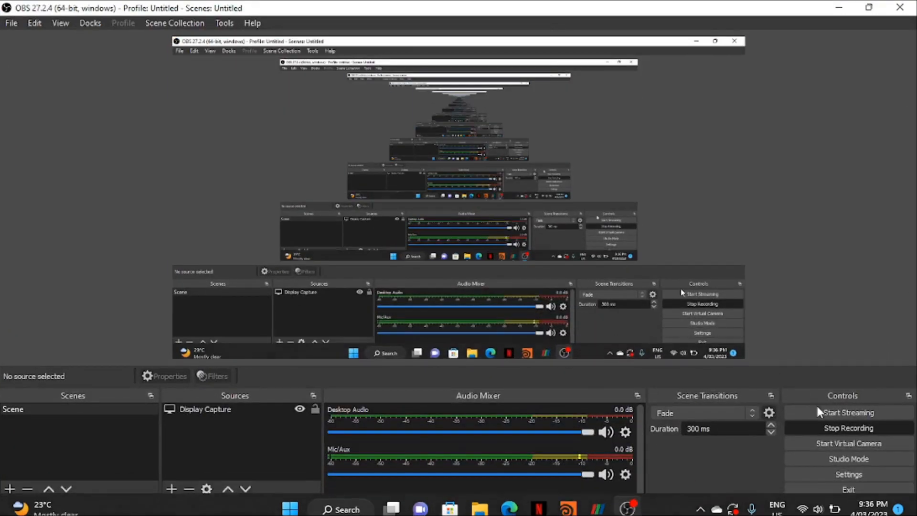
click(831, 427)
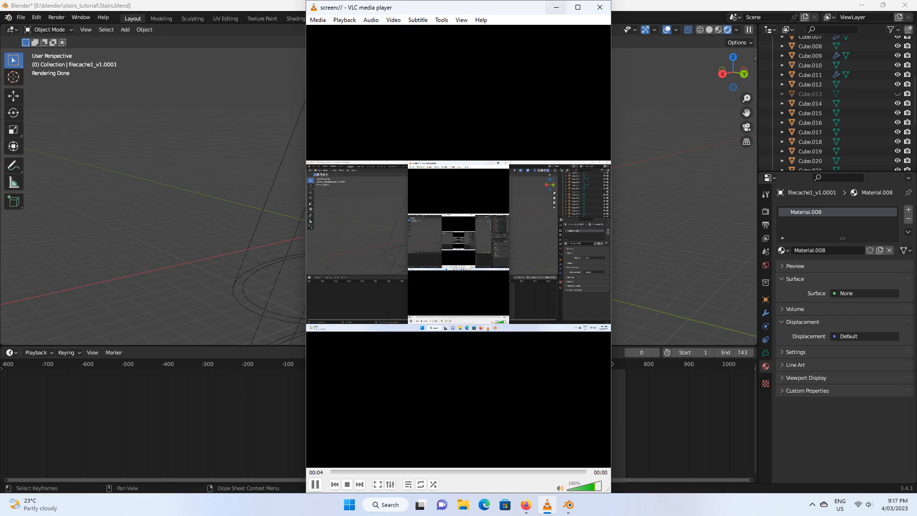
click(557, 7)
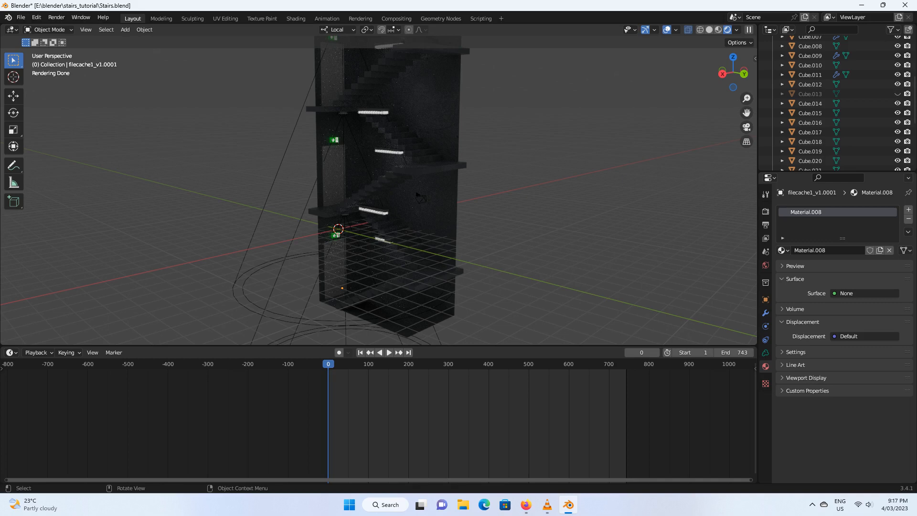
Inspect the rendered staircase model in Blender's Stairs.blend scene up close and as a whole
shift+middle_drag(392, 158, 409, 303)
scroll(416, 253, up, 3)
middle_drag(409, 304, 444, 306)
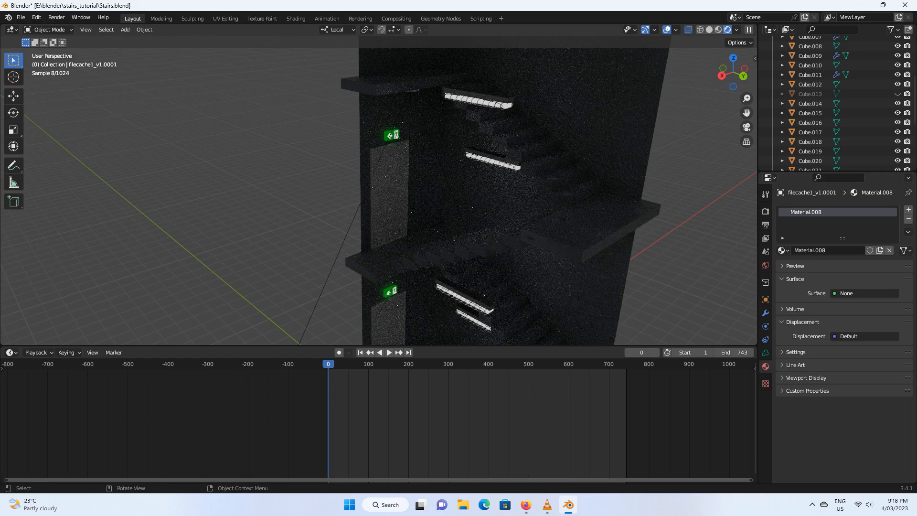
scroll(444, 306, down, 5)
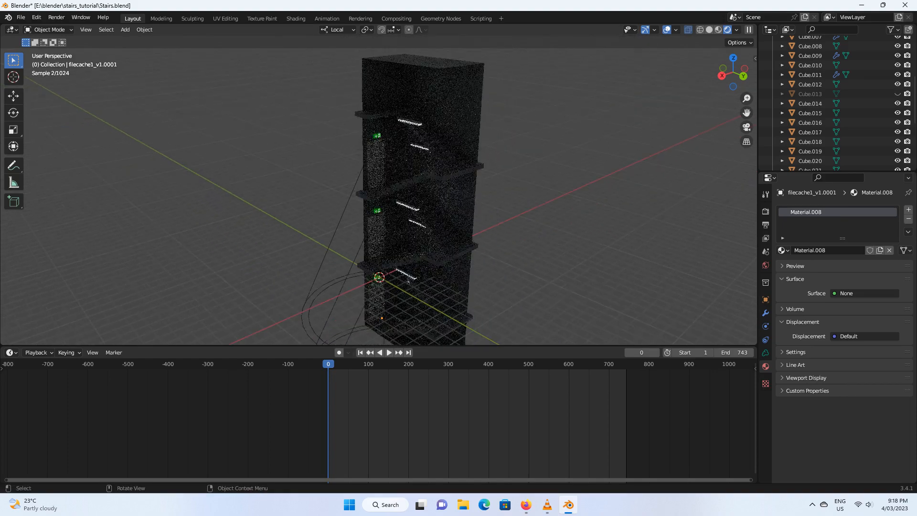
Look up Volume among the objects that can be added and select the existing filecache1_v1.0001 volume
scroll(836, 113, down, 5)
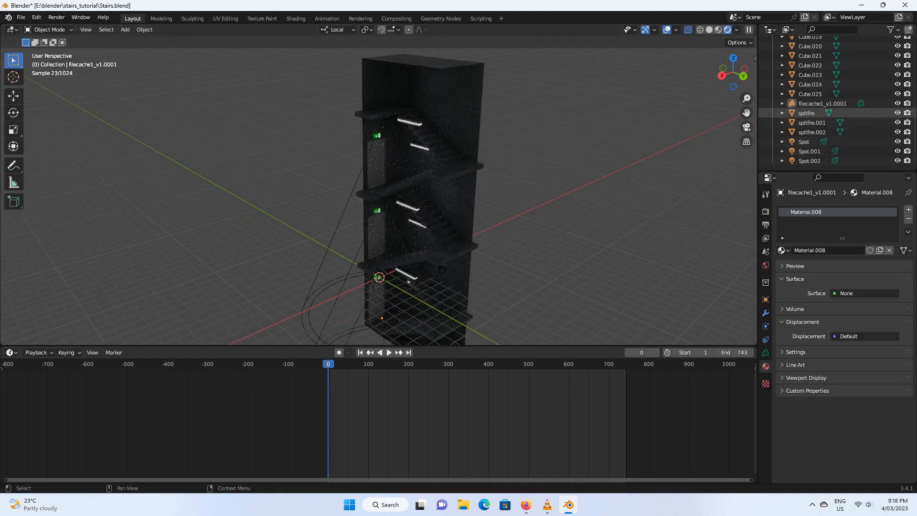
click(823, 103)
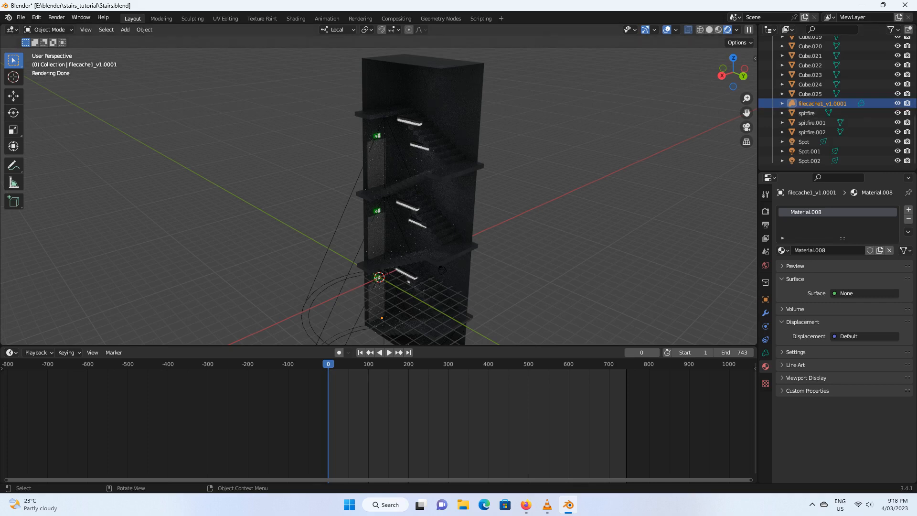
key(shift+a)
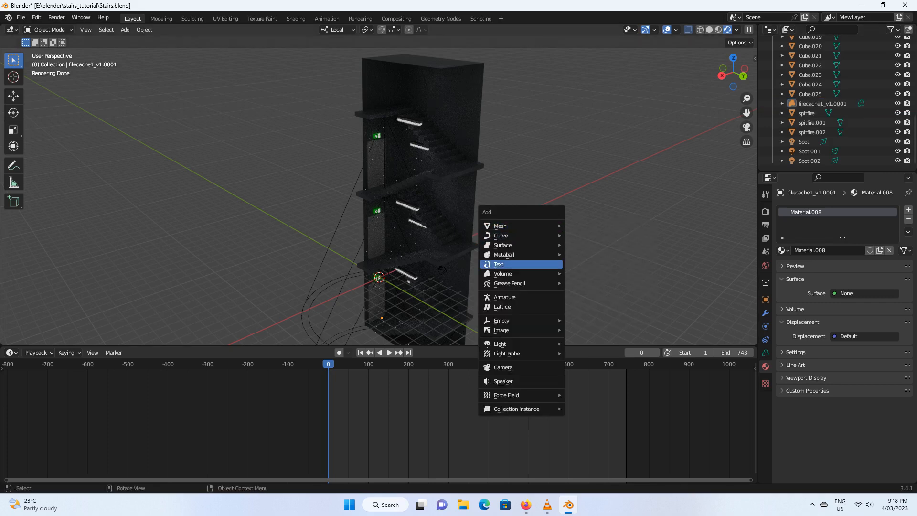
mouse_move(503, 273)
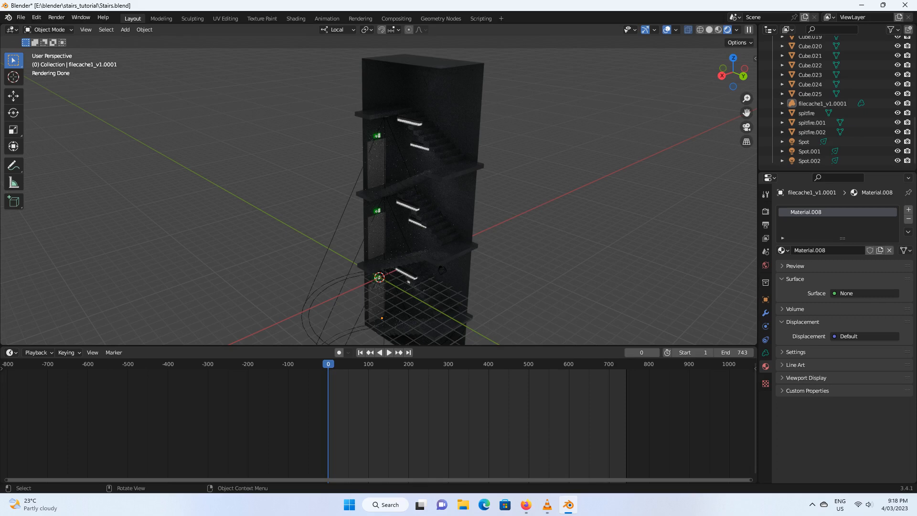
click(822, 104)
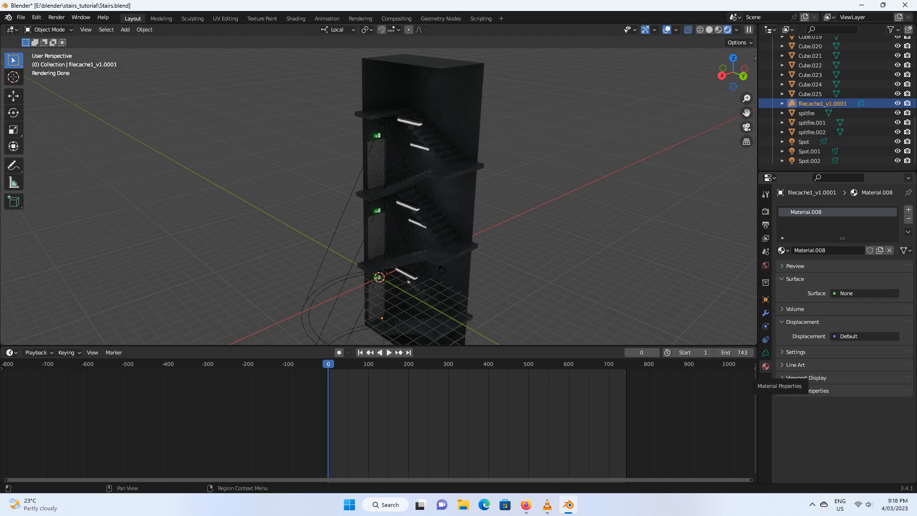
Show Material.008's node network in the Shader Editor and move the ColorRamp node below Volume Info, clear of the connections
click(11, 352)
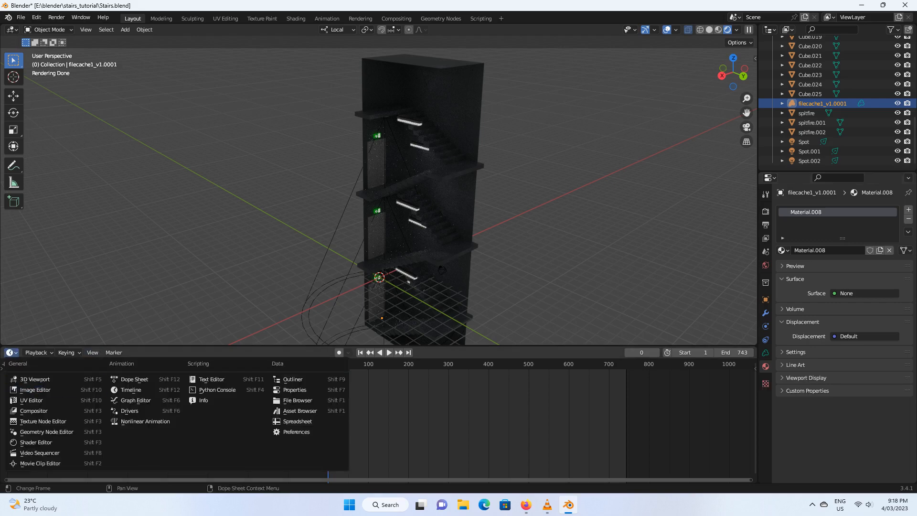
click(36, 442)
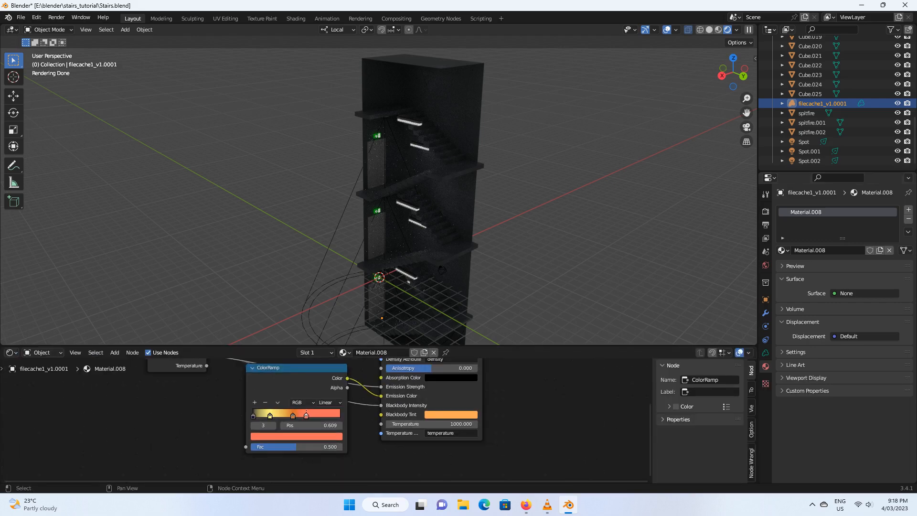
scroll(333, 414, down, 5)
middle_drag(332, 414, 323, 451)
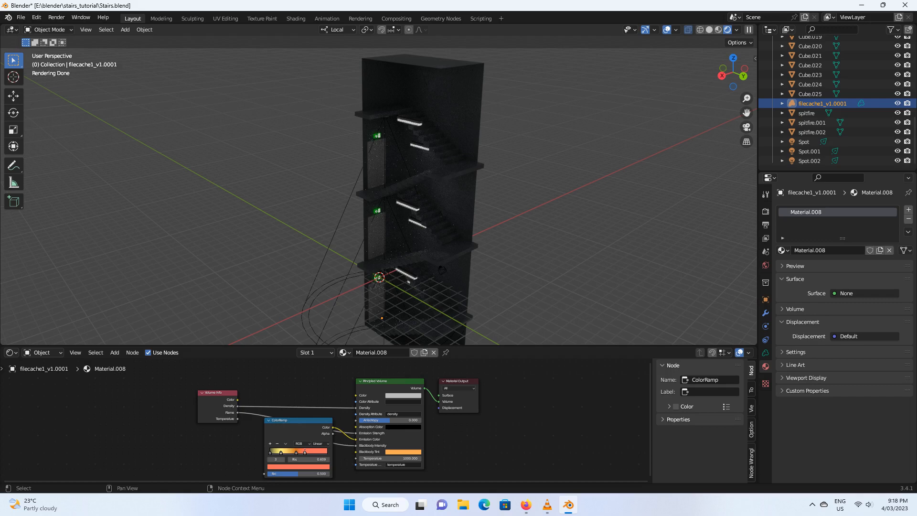
drag(296, 420, 244, 444)
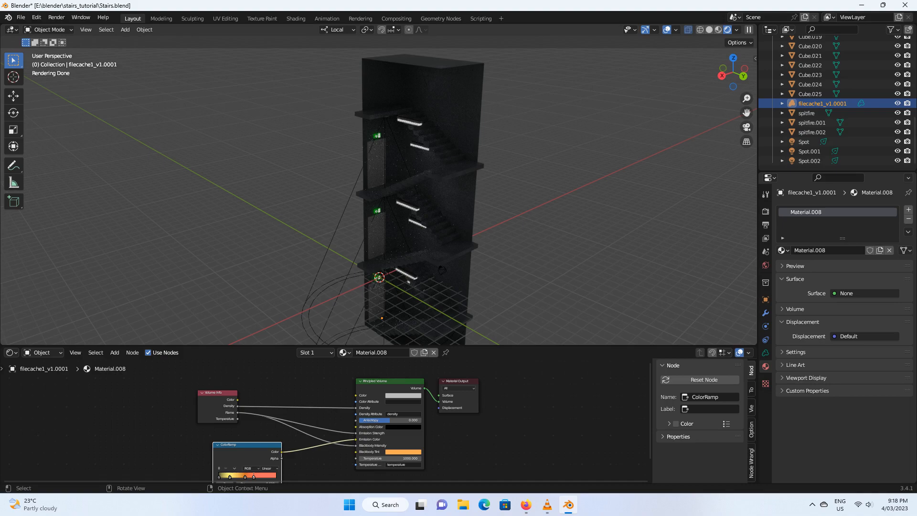
Frame the lower floors of the staircase and switch the Shader Editor area back to the Timeline
scroll(421, 260, up, 1)
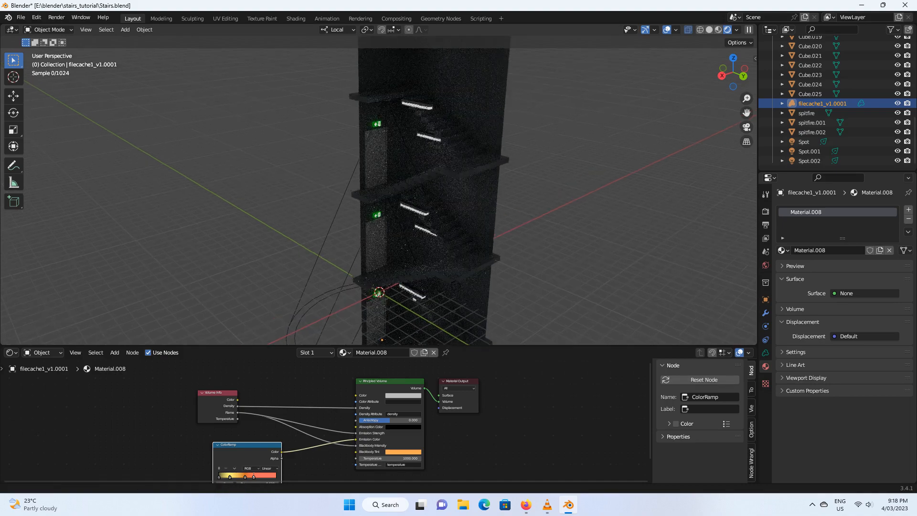
shift+middle_drag(421, 261, 432, 186)
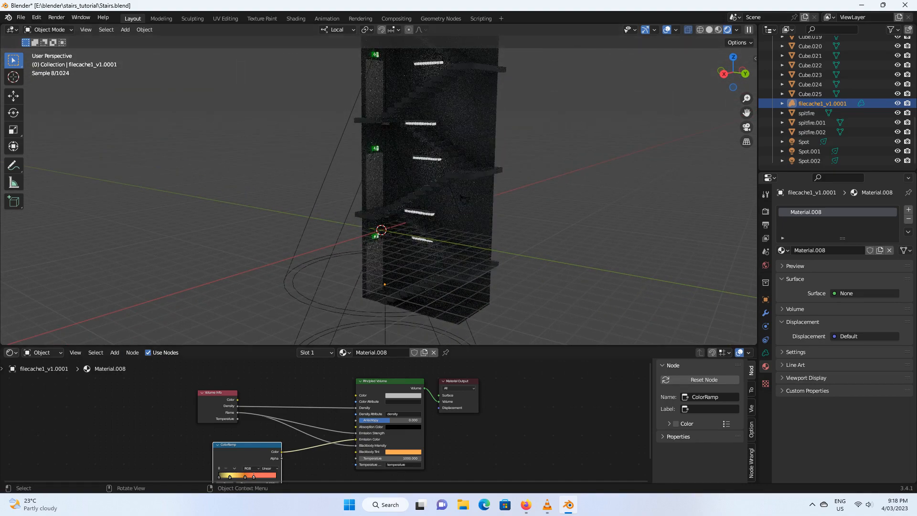
click(12, 353)
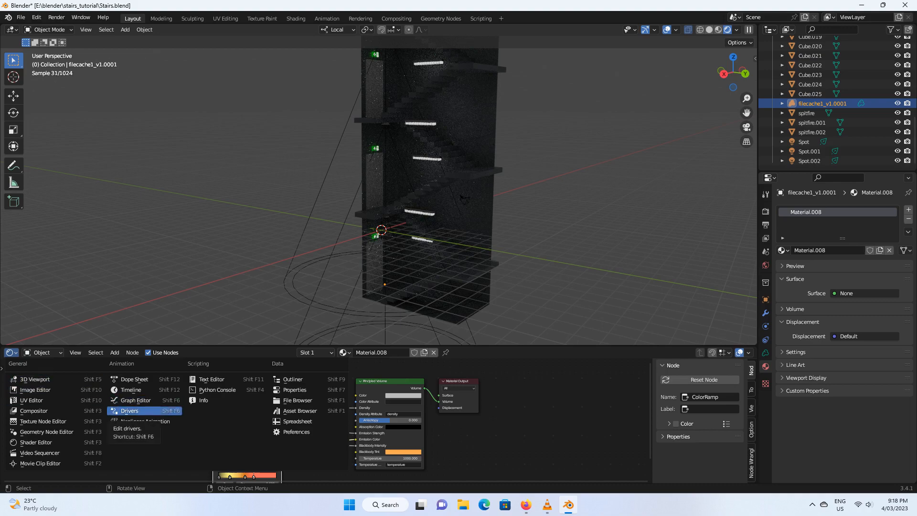
click(131, 390)
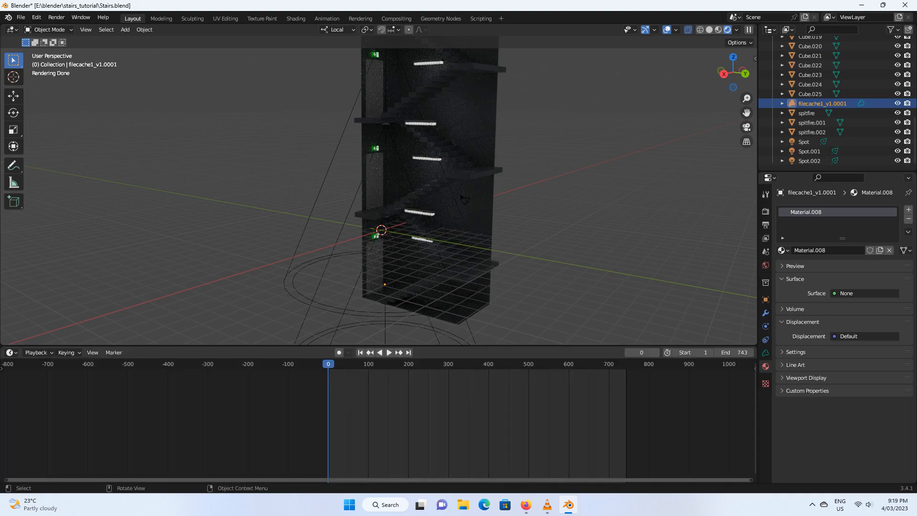
Play the fire volume's animation, scrub back to frame 2 and inspect the flames at the foot of the stairs
key(space)
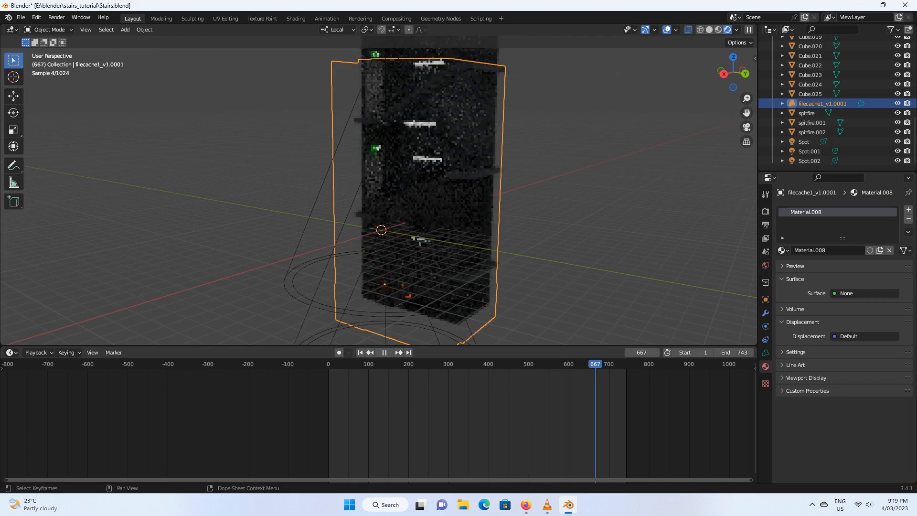
drag(613, 364, 329, 364)
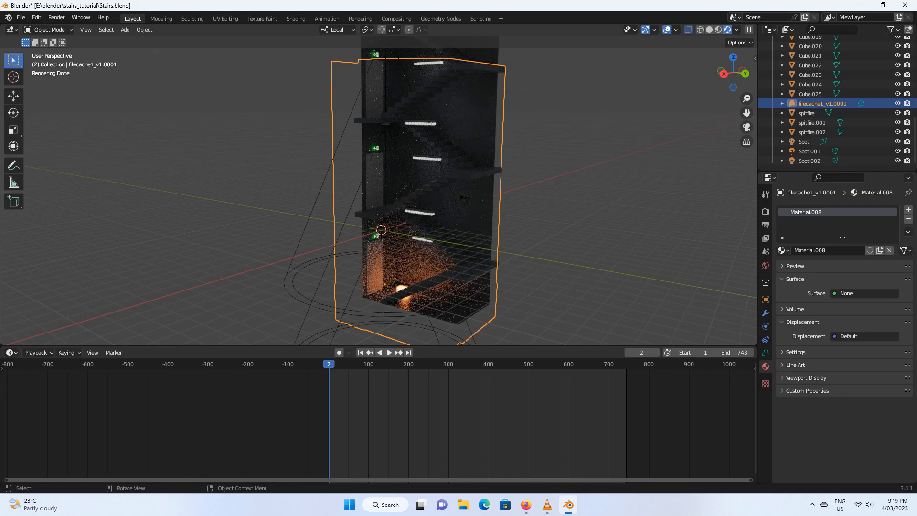
scroll(379, 191, up, 6)
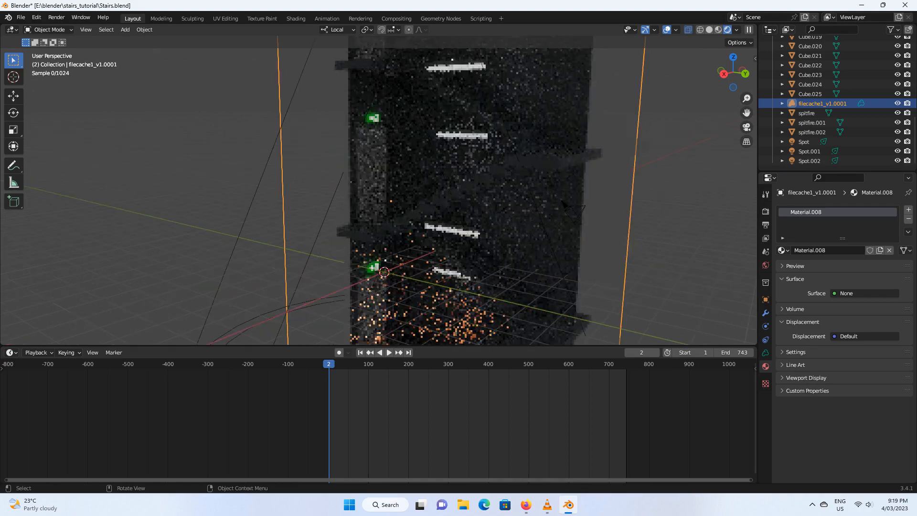
scroll(379, 192, up, 2)
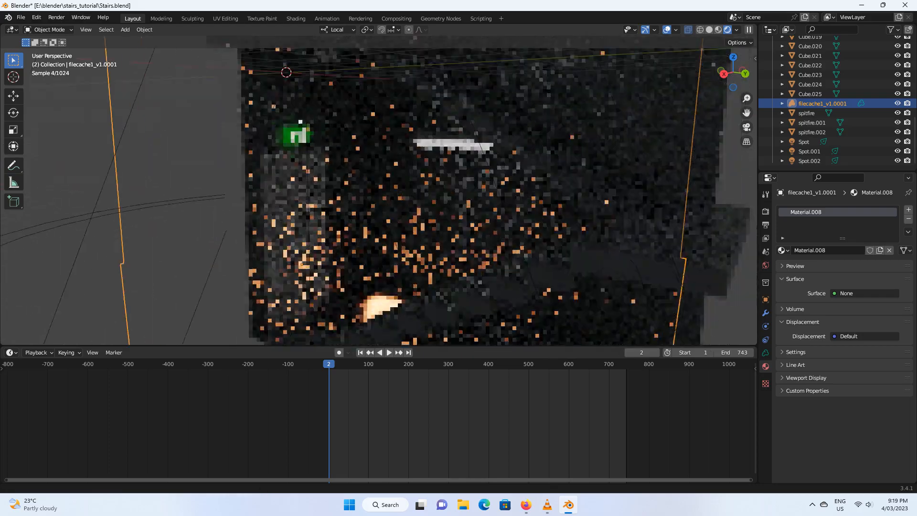